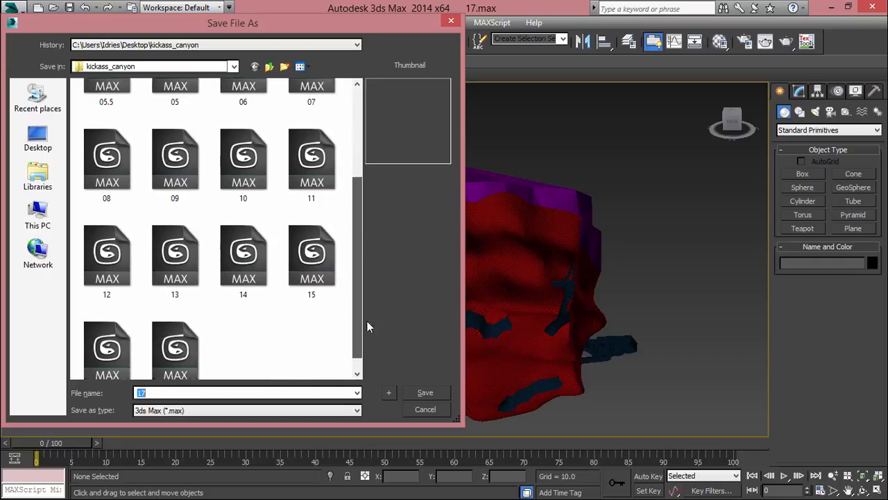
# Save the scene as the next numbered copy, 18, in the kickass_canyon folder.
pyautogui.click(392, 394)
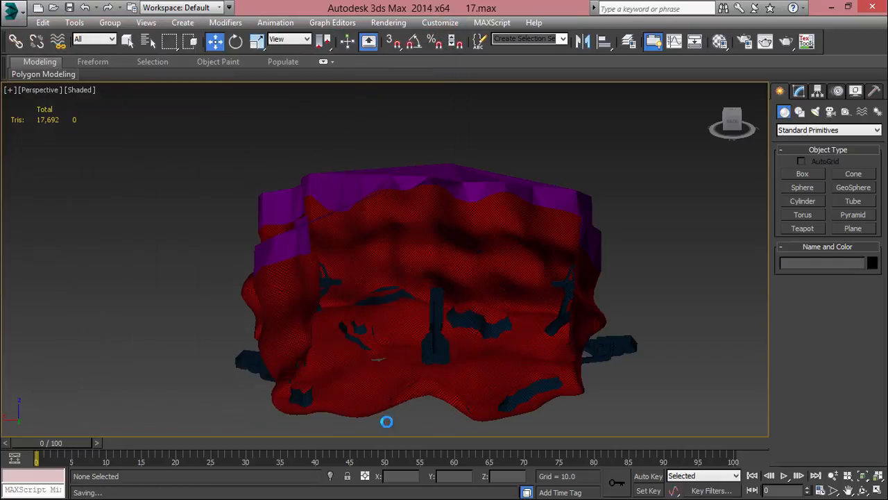
# Examine the checker-textured canyon level from several angles, both close up and as a whole.
pyautogui.keyDown('alt'); pyautogui.moveTo(436, 244); pyautogui.dragTo(583, 181, button='middle'); pyautogui.keyUp('alt')
pyautogui.scroll(3, 347, 269)
pyautogui.scroll(3, 468, 286)
pyautogui.scroll(3, 364, 332)
pyautogui.scroll(-2, 490, 323)
pyautogui.scroll(-3, 394, 163)
pyautogui.keyDown('alt'); pyautogui.moveTo(394, 163); pyautogui.dragTo(506, 134, button='middle'); pyautogui.keyUp('alt')
pyautogui.keyDown('alt'); pyautogui.moveTo(321, 212); pyautogui.dragTo(407, 222, button='middle'); pyautogui.keyUp('alt')
pyautogui.scroll(3, 319, 188)
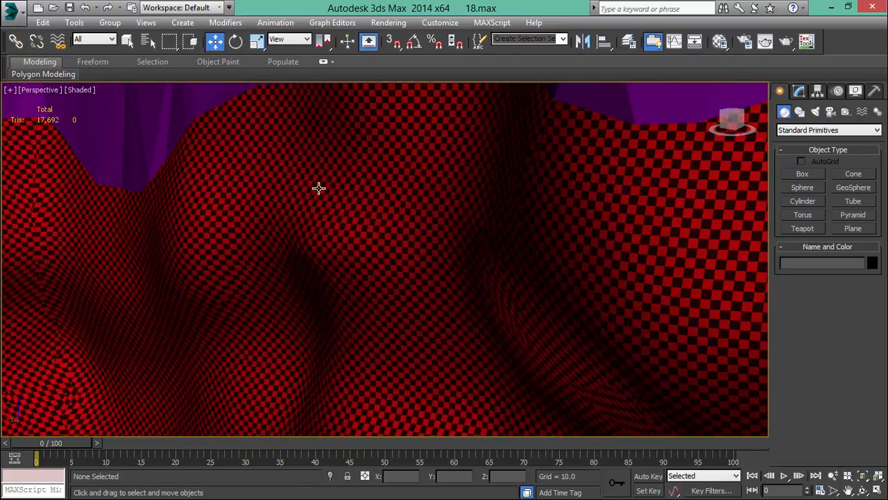
pyautogui.keyDown('alt'); pyautogui.moveTo(291, 196); pyautogui.dragTo(480, 202, button='middle'); pyautogui.keyUp('alt')
pyautogui.keyDown('alt'); pyautogui.moveTo(379, 211); pyautogui.dragTo(621, 277, button='middle'); pyautogui.keyUp('alt')
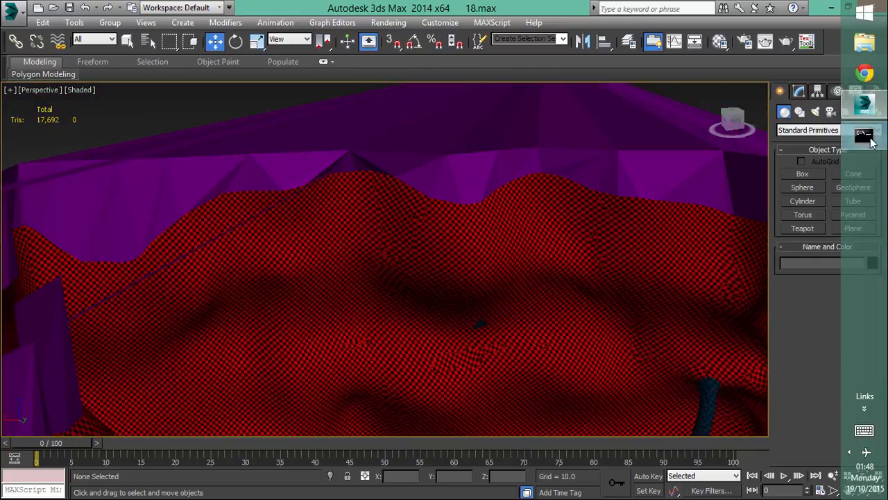
pyautogui.click(864, 136)
pyautogui.click(872, 139)
pyautogui.scroll(-5, 331, 369)
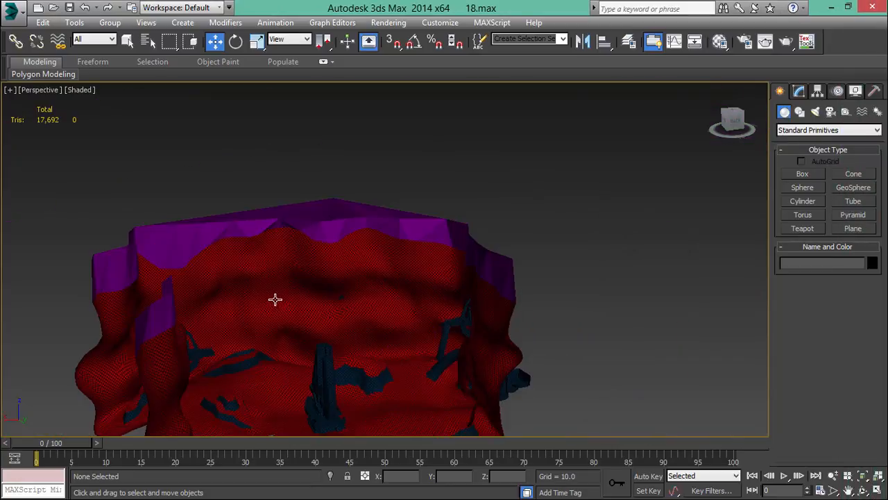
pyautogui.keyDown('alt'); pyautogui.moveTo(276, 299); pyautogui.dragTo(353, 236, button='middle'); pyautogui.keyUp('alt')
pyautogui.scroll(-4, 284, 352)
pyautogui.scroll(-2, 289, 328)
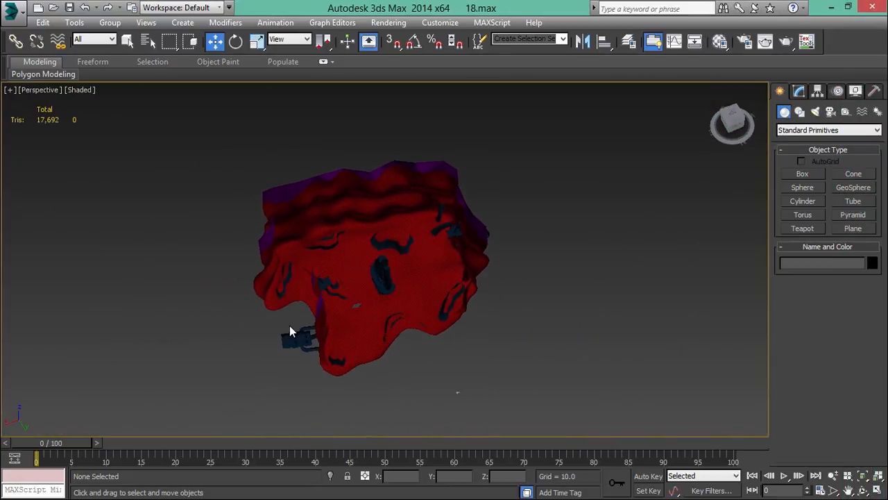
pyautogui.scroll(4, 289, 325)
pyautogui.keyDown('alt'); pyautogui.moveTo(391, 312); pyautogui.dragTo(363, 345, button='middle'); pyautogui.keyUp('alt')
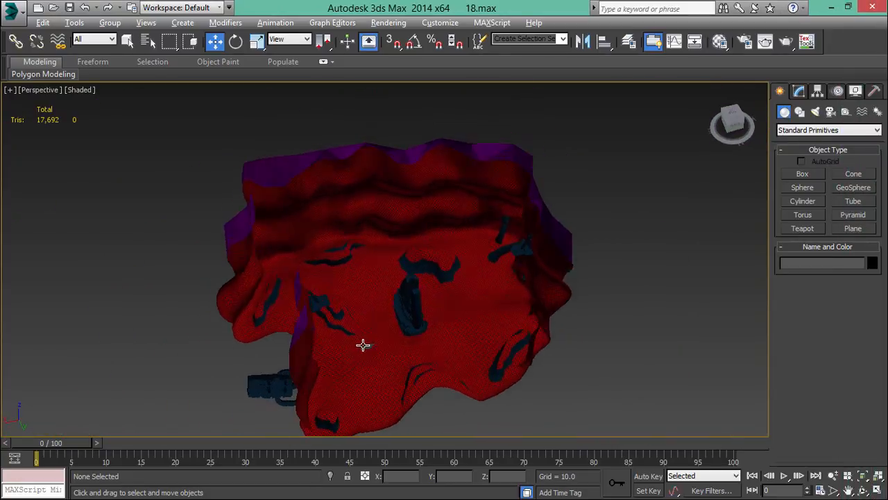
# Run the JmsExporter104e script from the scripts folder.
pyautogui.click(493, 23)
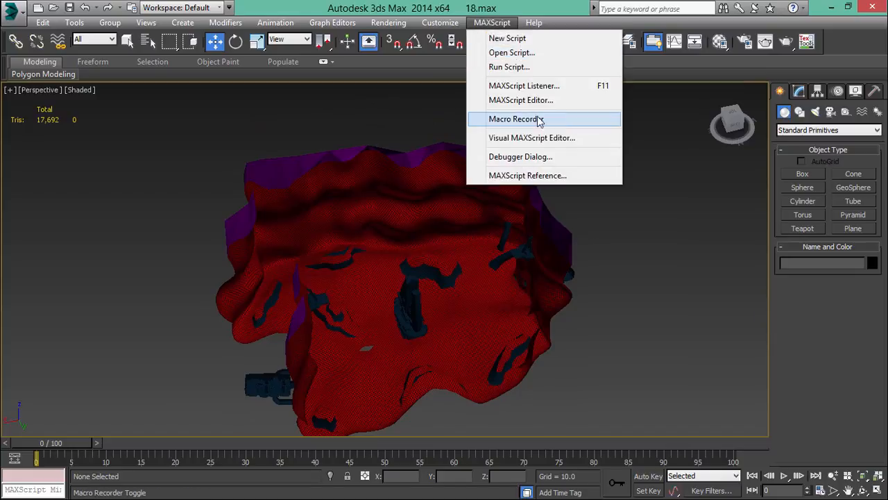
pyautogui.click(523, 70)
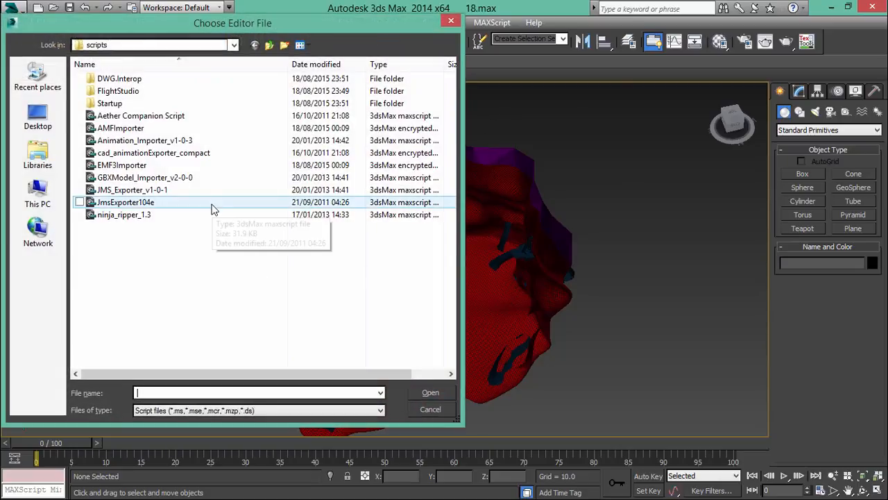
pyautogui.doubleClick(214, 203)
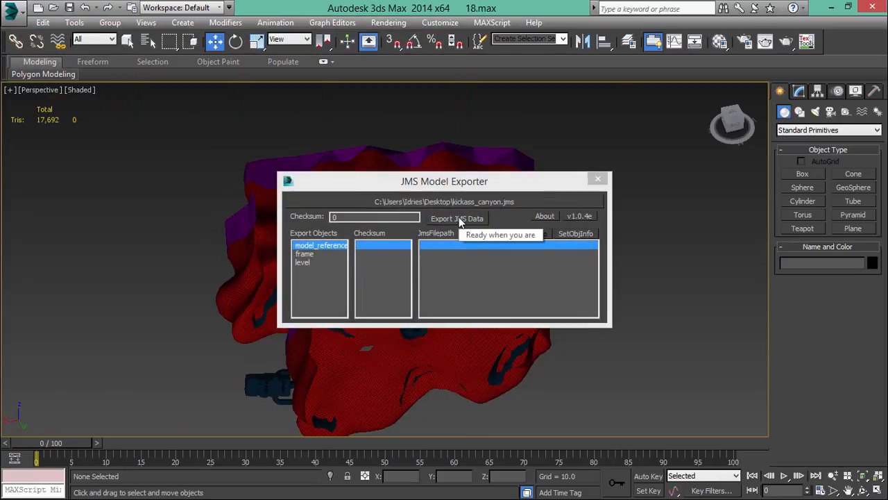
# Export the level's JMS data to the Desktop as kickass_canyon.jms.
pyautogui.click(458, 219)
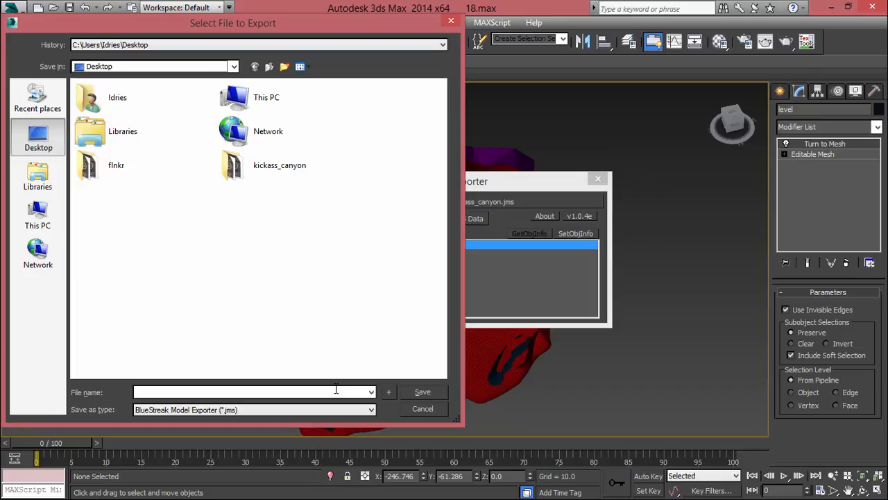
pyautogui.write('kick')
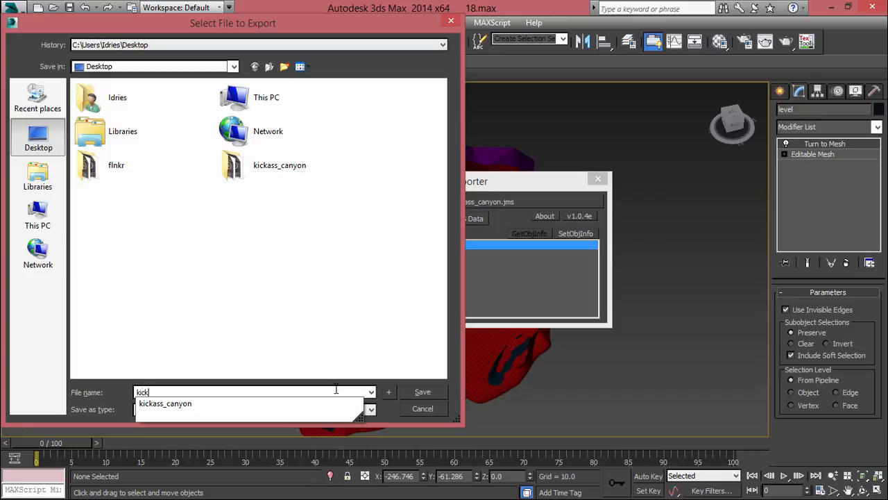
pyautogui.write('ass_canyon.jms')
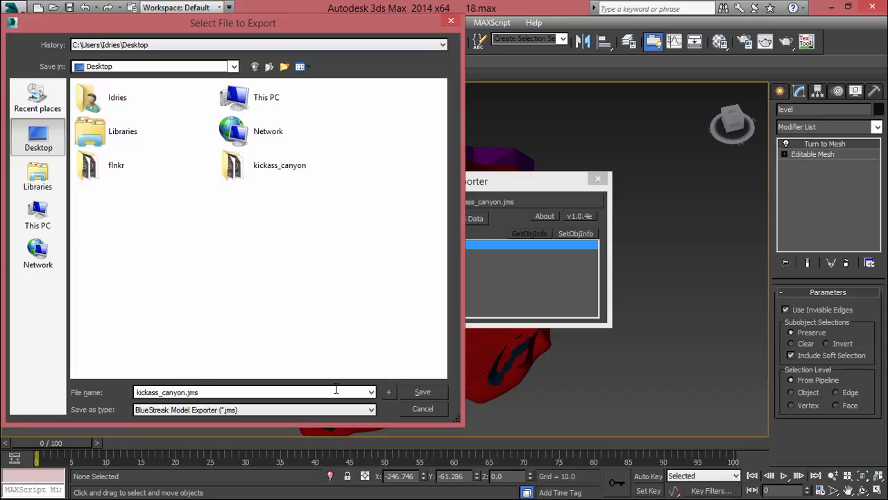
pyautogui.press('Return')
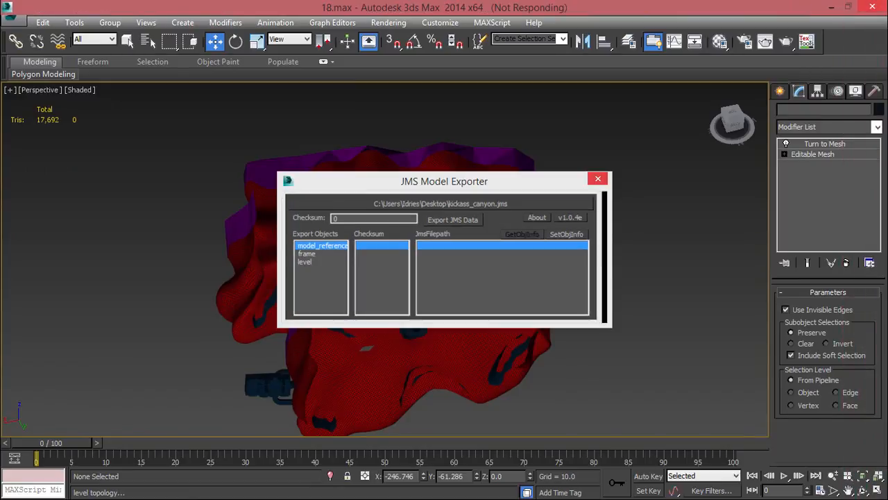
pyautogui.click(849, 452)
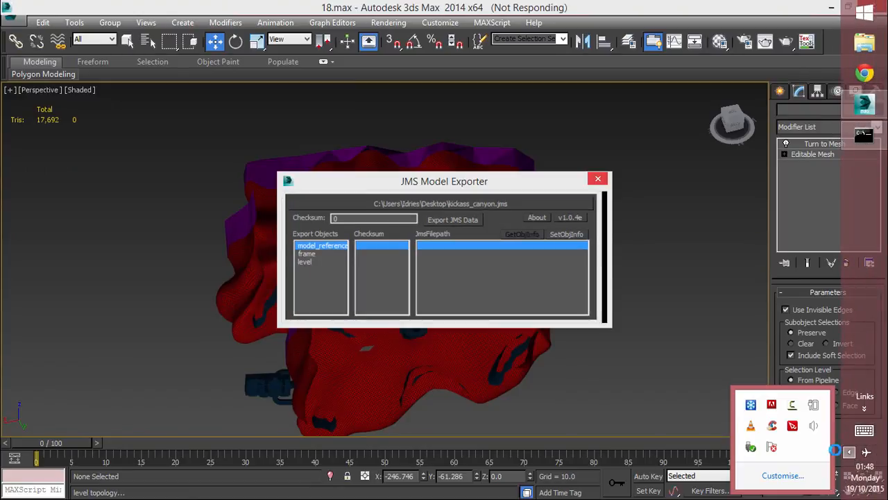
pyautogui.rightClick(794, 406)
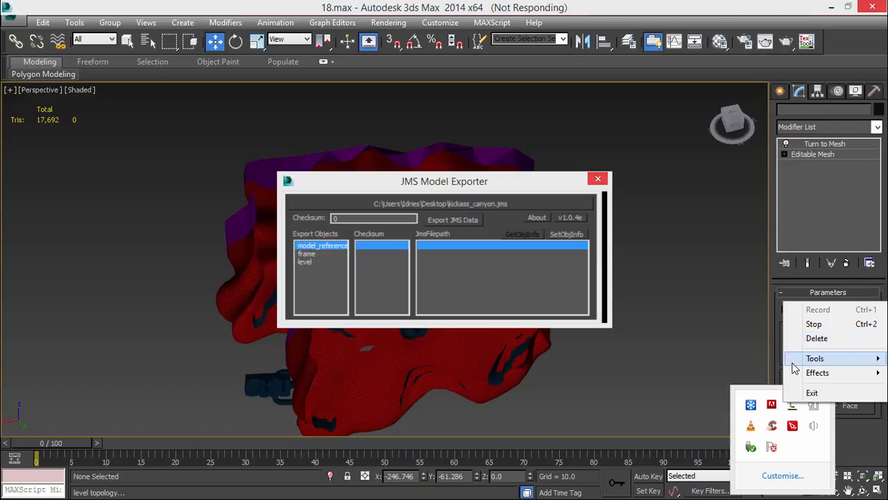
pyautogui.moveTo(800, 358)
pyautogui.click(660, 327)
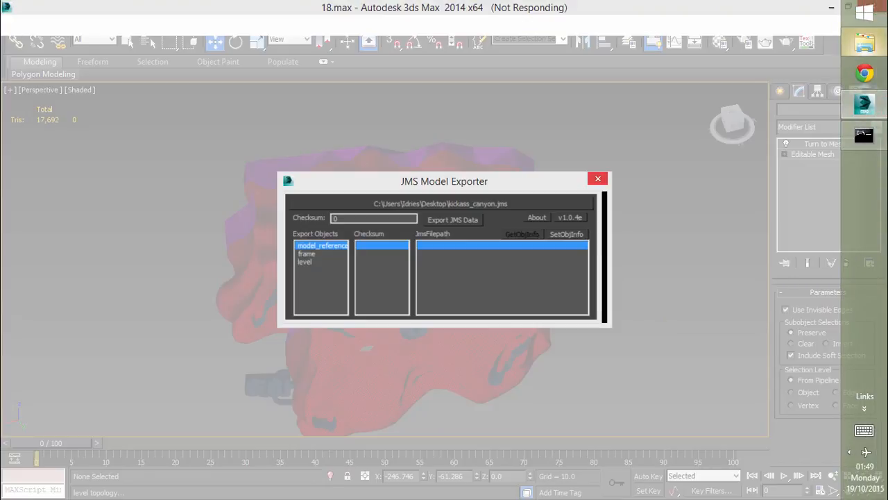
# Switch to File Explorer and open the index page in Halo Custom Edition's HEK_Tutorial folder.
pyautogui.click(864, 43)
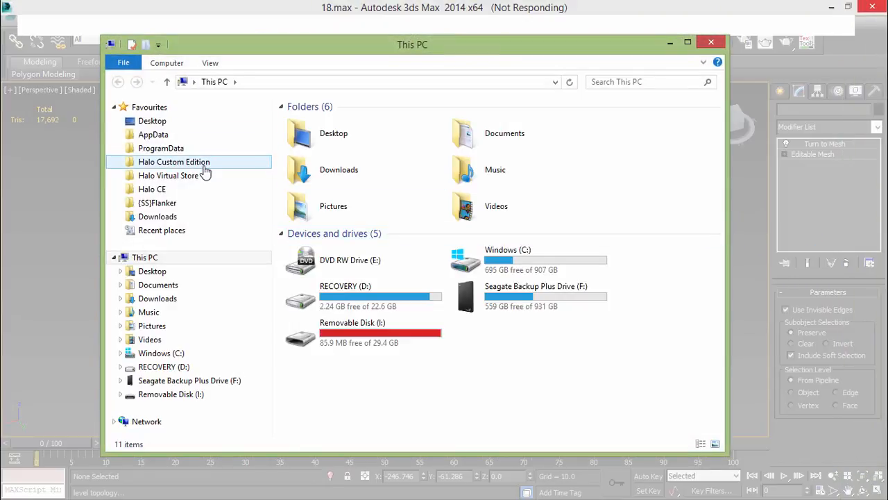
pyautogui.click(204, 166)
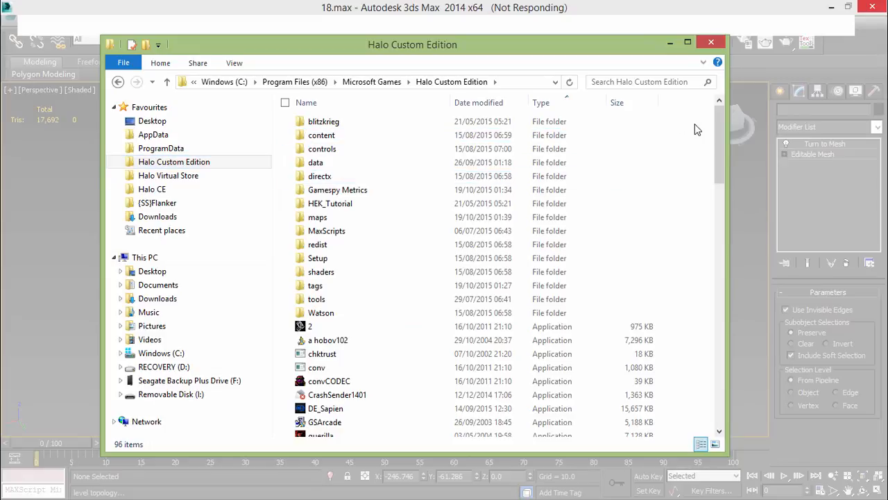
pyautogui.doubleClick(443, 201)
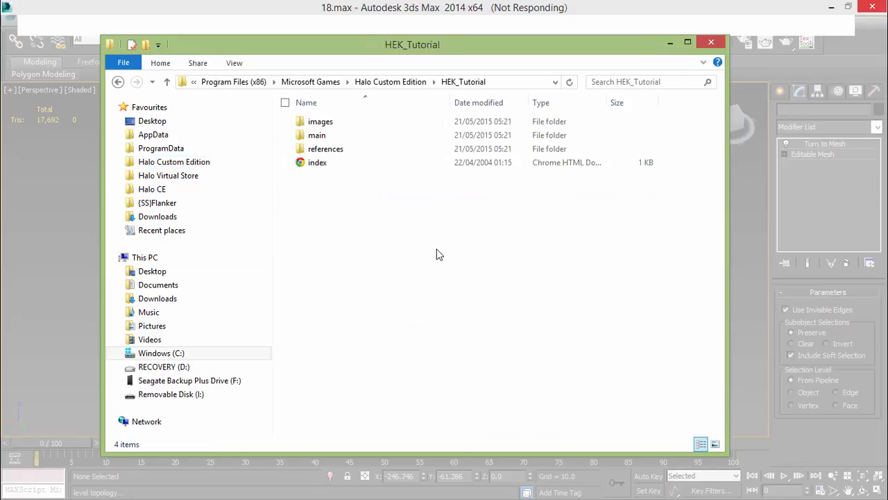
pyautogui.doubleClick(339, 166)
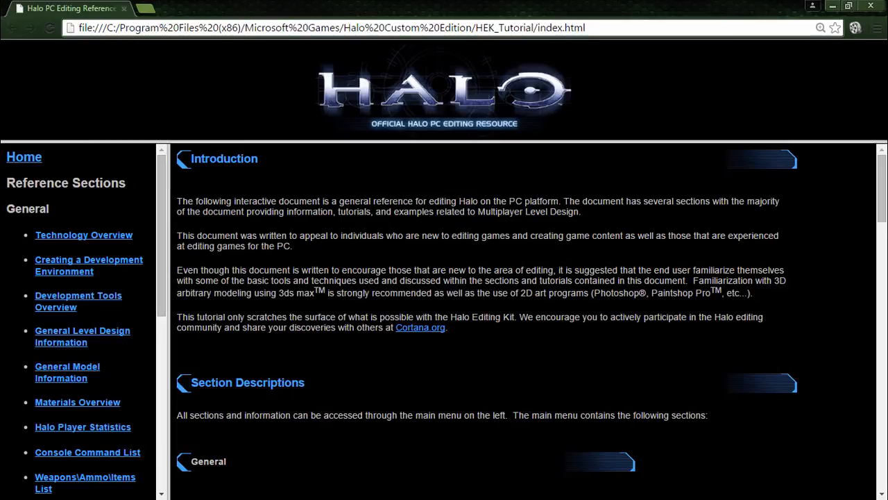
# Open the Level Compilation section of the Halo editing reference and find its table of warning and error messages.
pyautogui.moveTo(876, 76)
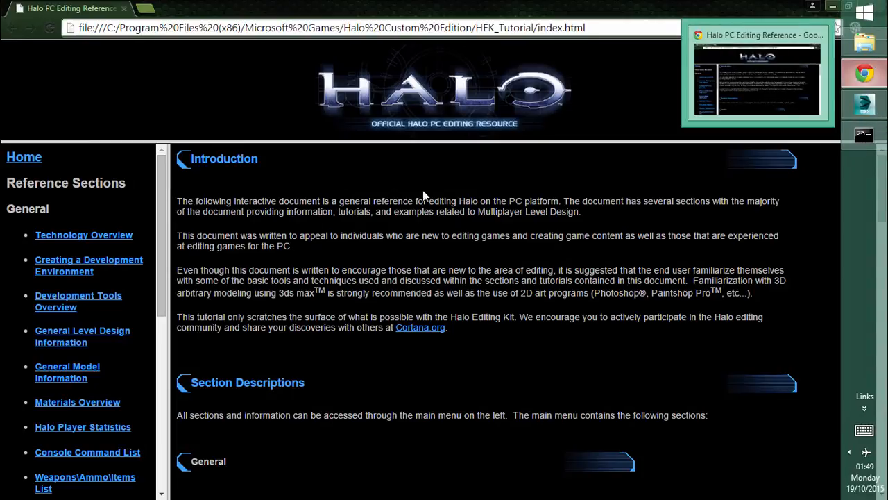
pyautogui.scroll(-5, 140, 408)
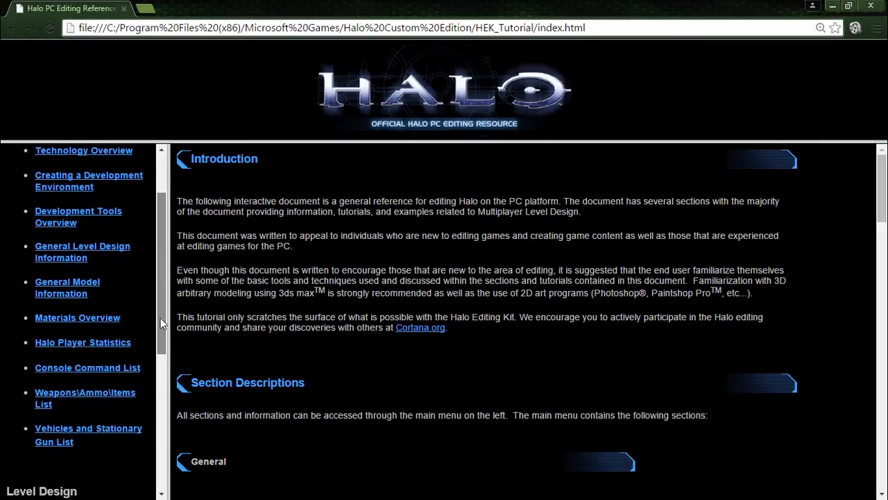
pyautogui.scroll(-2, 140, 399)
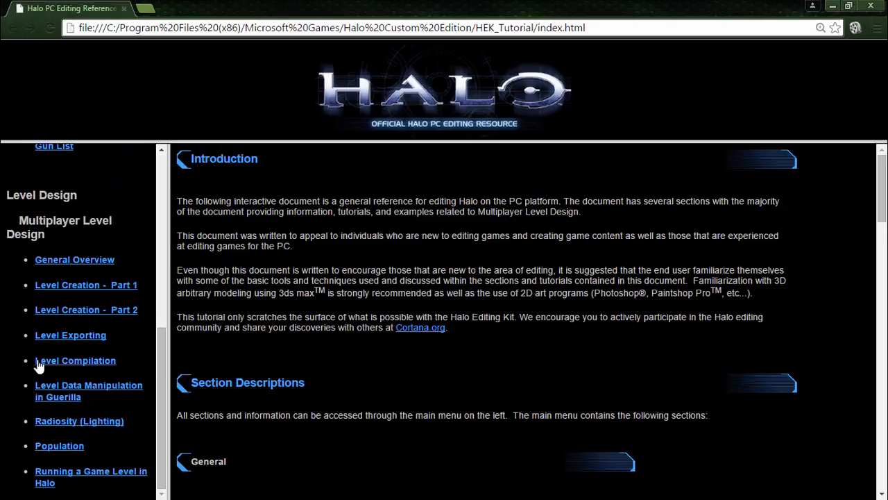
pyautogui.click(88, 366)
pyautogui.scroll(-20, 480, 302)
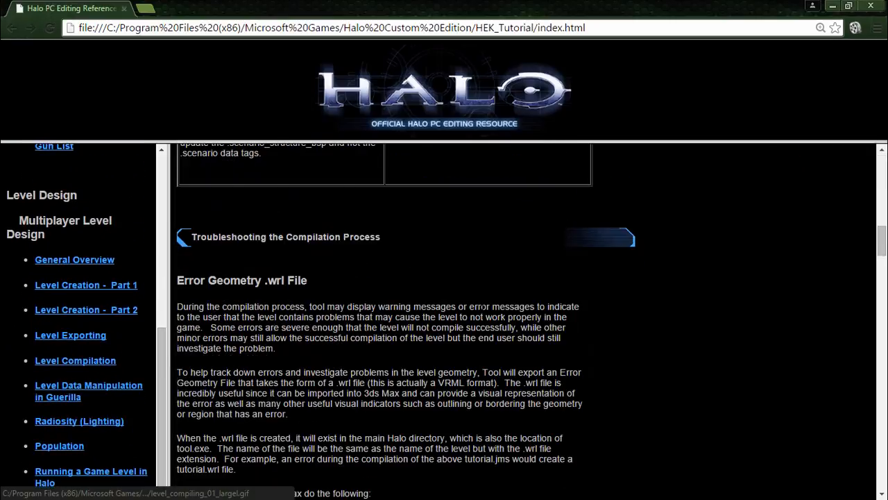
pyautogui.scroll(-4, 484, 302)
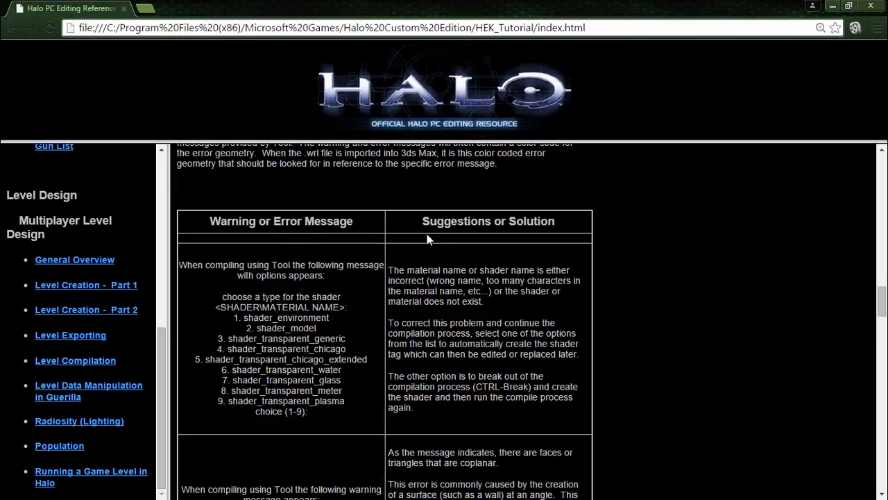
# Read through the Tool warning messages and their suggested solutions, from missing shaders and coplanar surfaces to portal problems.
pyautogui.scroll(-1, 427, 237)
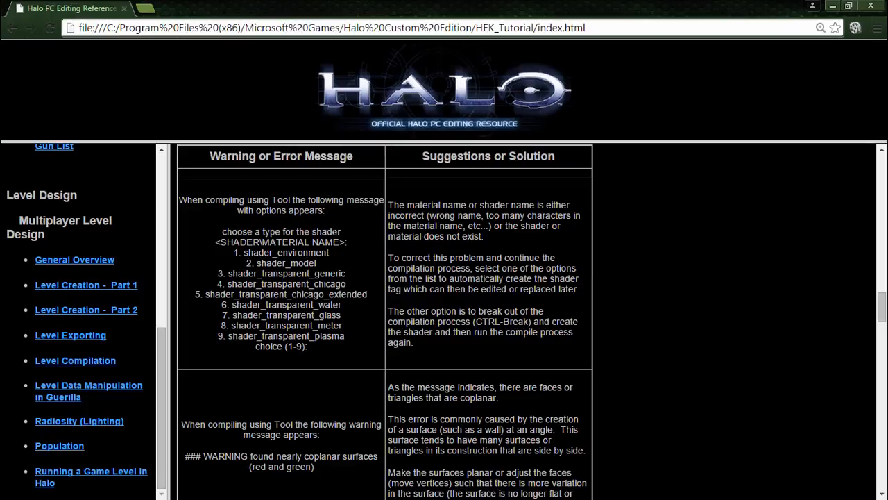
pyautogui.scroll(-2, 447, 249)
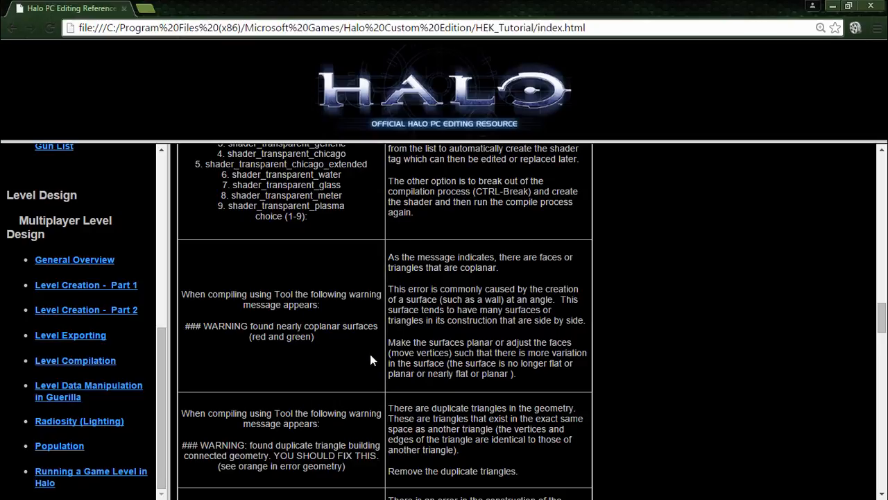
pyautogui.scroll(-2, 385, 319)
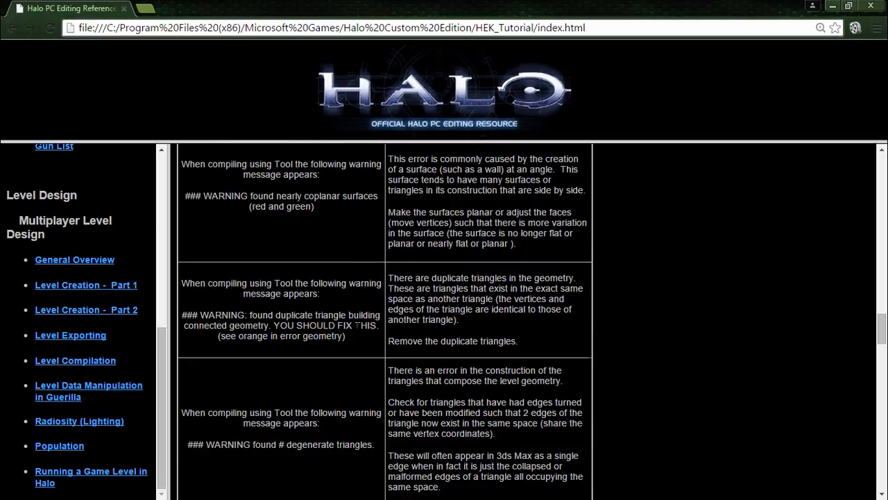
pyautogui.scroll(-3, 356, 325)
pyautogui.scroll(2, 323, 317)
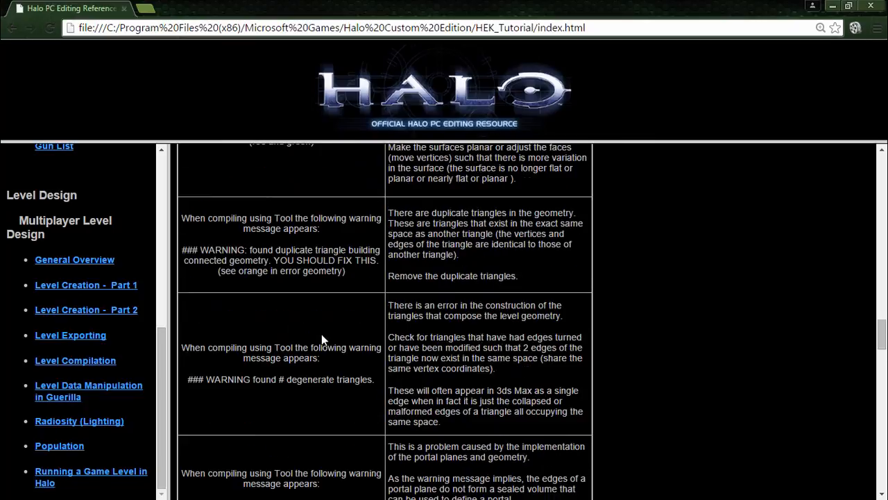
pyautogui.scroll(1, 321, 339)
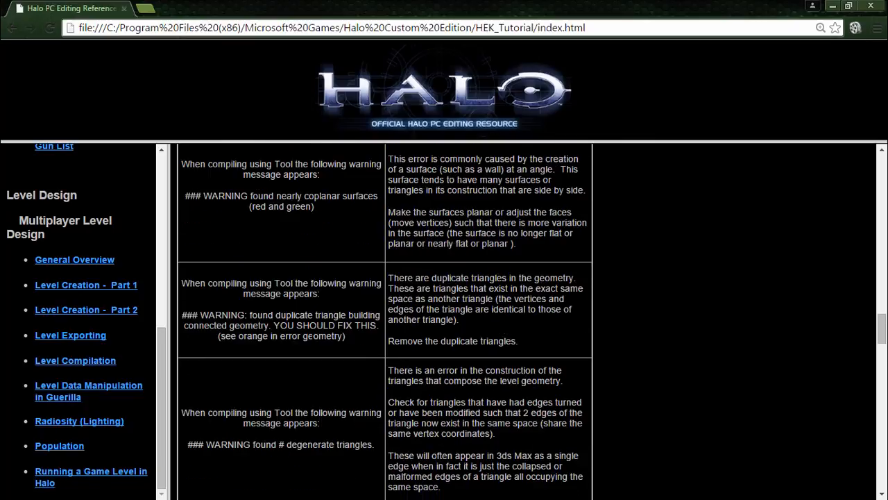
pyautogui.scroll(-1, 328, 332)
pyautogui.scroll(-1, 326, 319)
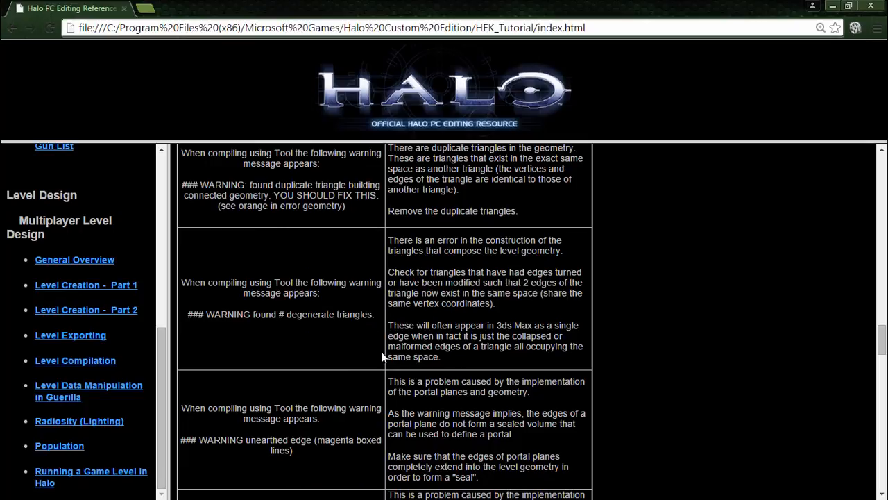
pyautogui.scroll(-3, 381, 354)
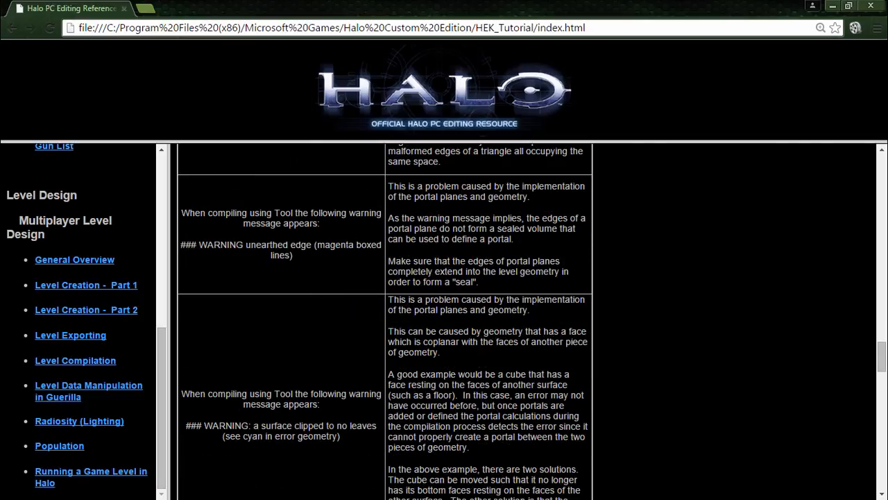
# Examine the Tool error messages and their suggested fixes through to the end of the Level Compilation table.
pyautogui.scroll(-5, 287, 286)
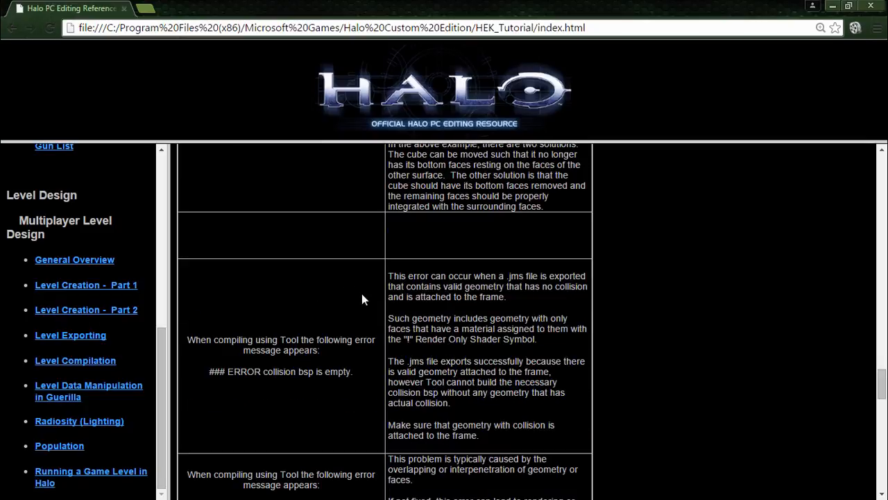
pyautogui.scroll(-2, 364, 320)
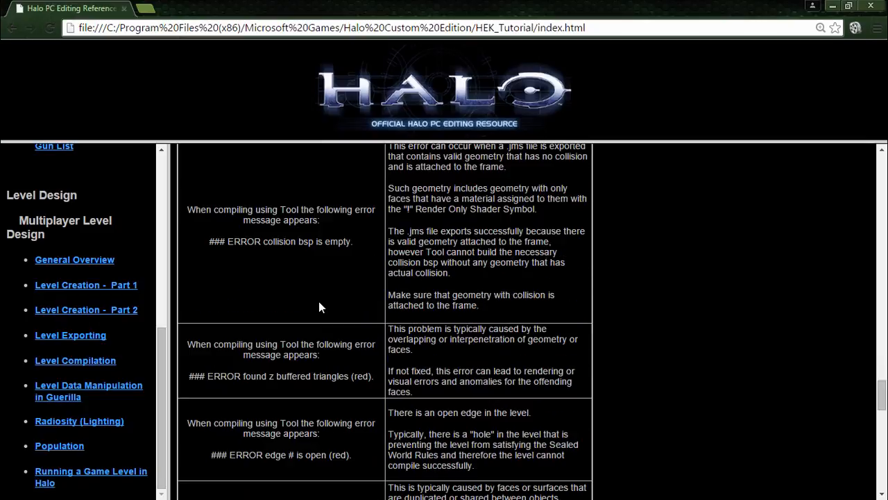
pyautogui.scroll(-1, 333, 236)
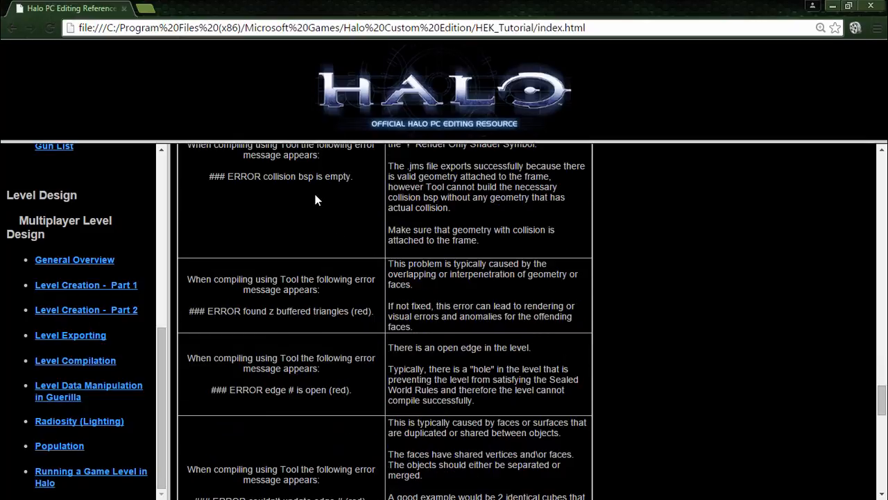
pyautogui.scroll(-1, 291, 302)
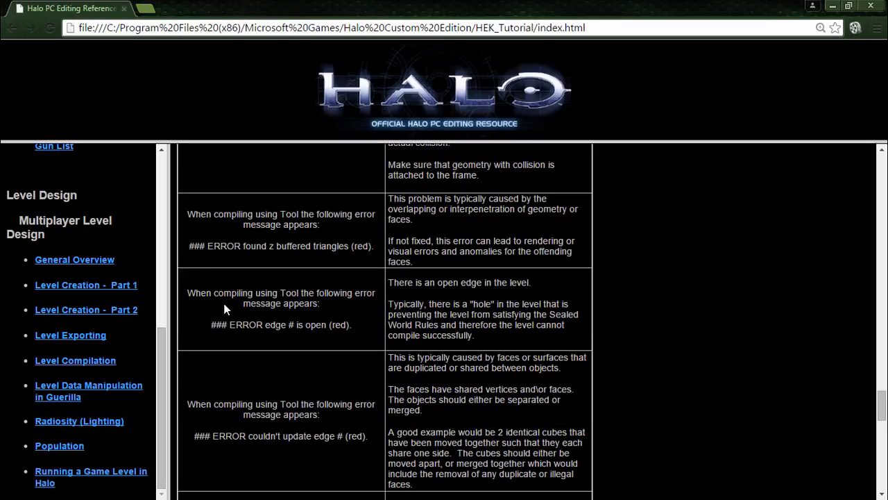
pyautogui.scroll(2, 353, 254)
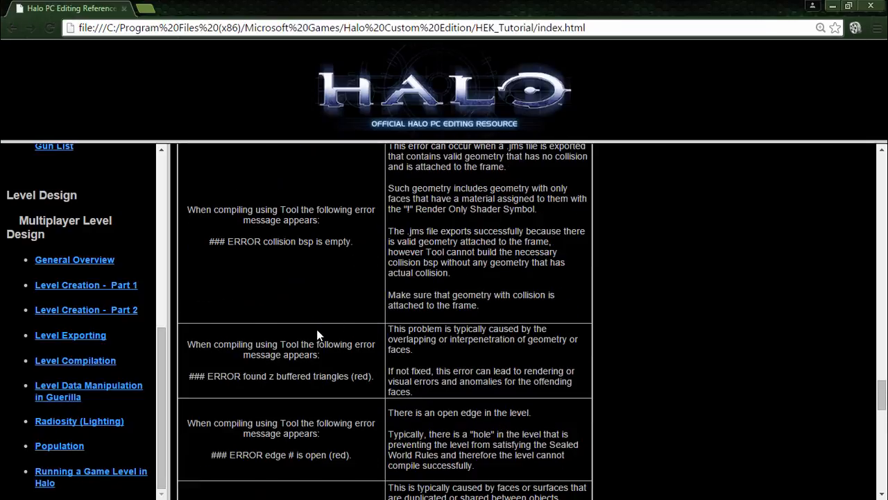
pyautogui.scroll(5, 315, 328)
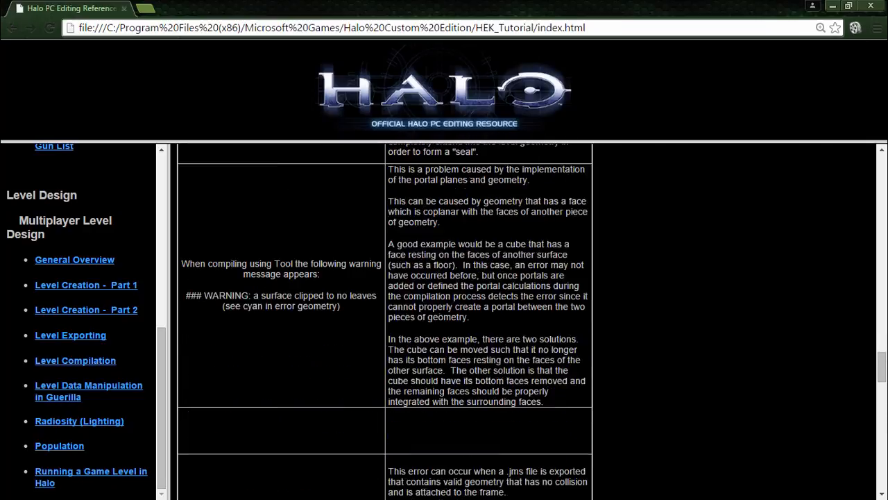
pyautogui.scroll(-6, 319, 389)
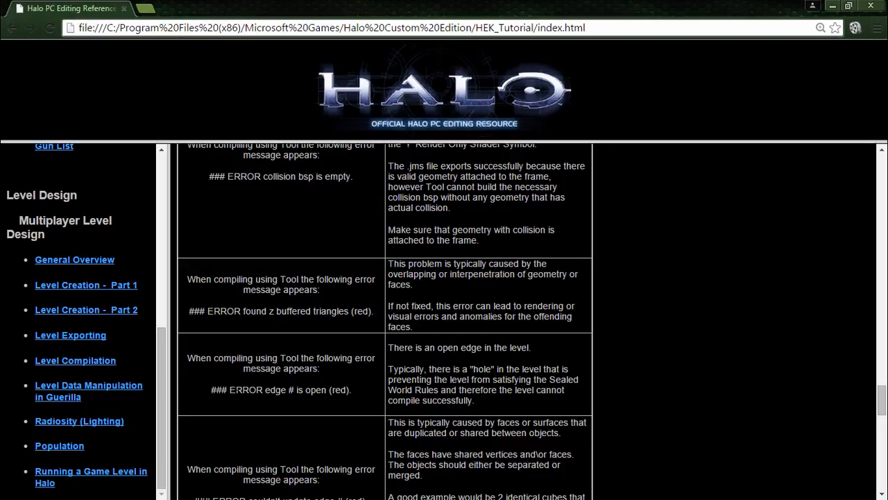
pyautogui.scroll(-2, 385, 319)
pyautogui.scroll(-7, 301, 374)
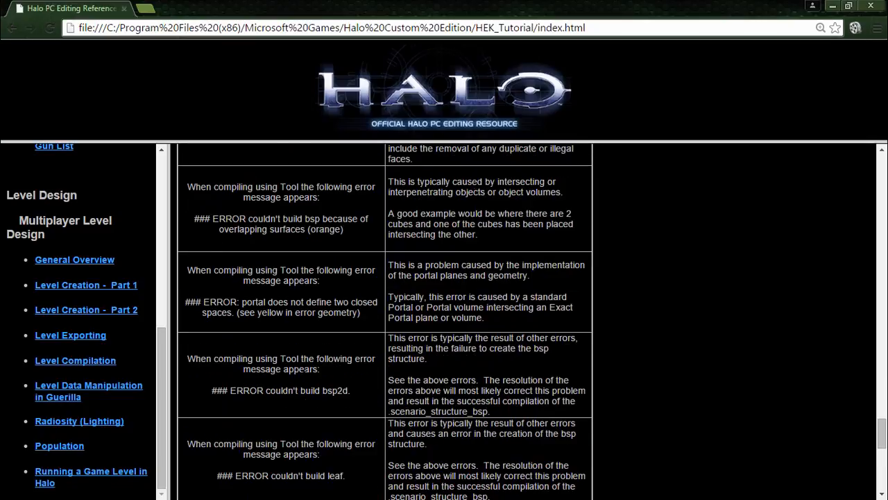
pyautogui.scroll(-3, 304, 378)
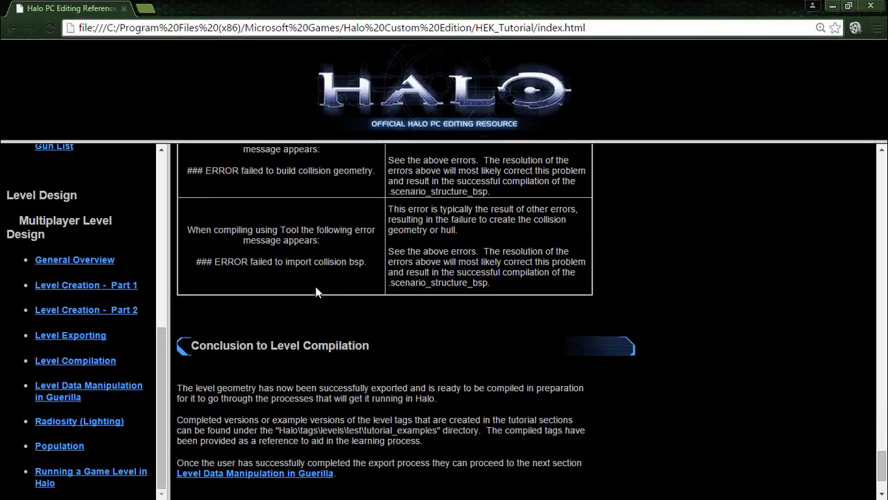
pyautogui.scroll(3, 317, 294)
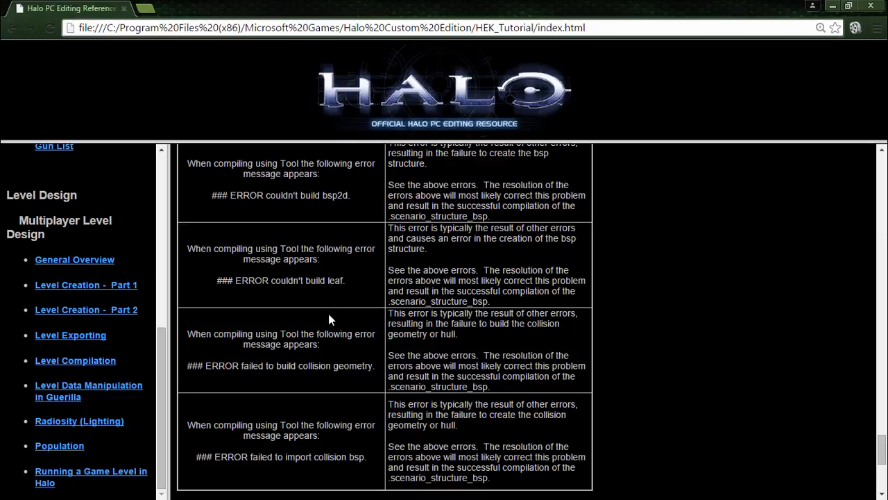
# Close the Halo editing reference, the HEK_Tutorial folder window and the JMS Model Exporter.
pyautogui.click(871, 6)
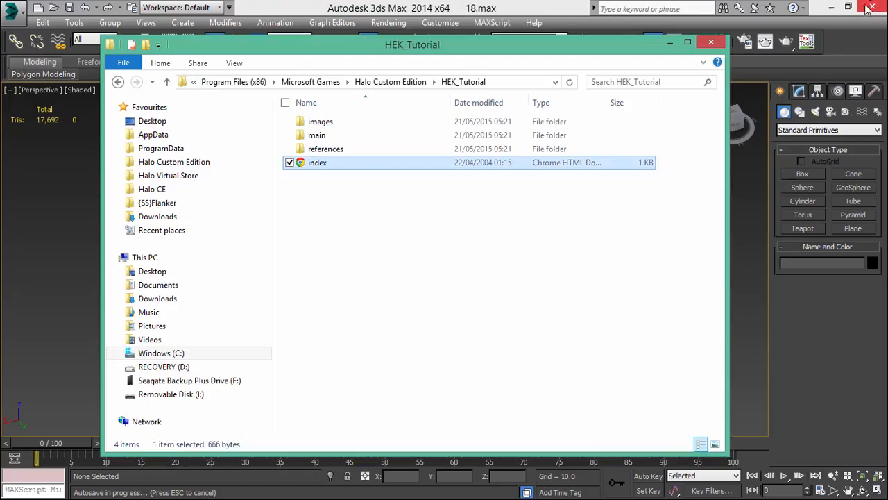
pyautogui.click(709, 44)
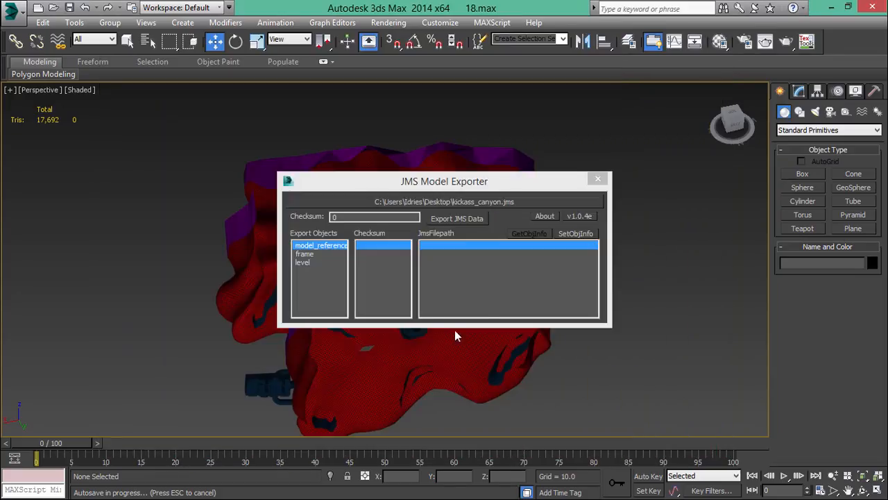
pyautogui.click(597, 179)
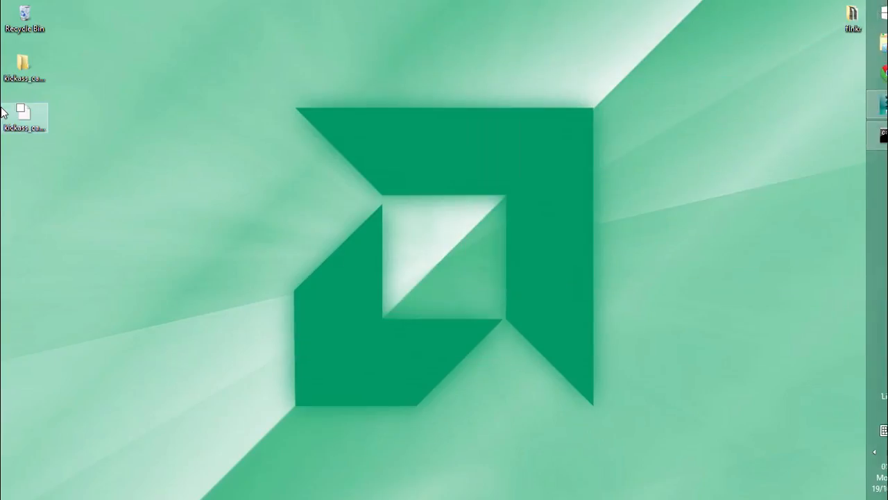
# Cut kickass_canyon.jms from the Desktop and open Halo Custom Edition's data\levels\test\kickass_canyon\models folder in File Explorer.
pyautogui.rightClick(2, 113)
pyautogui.click(39, 204)
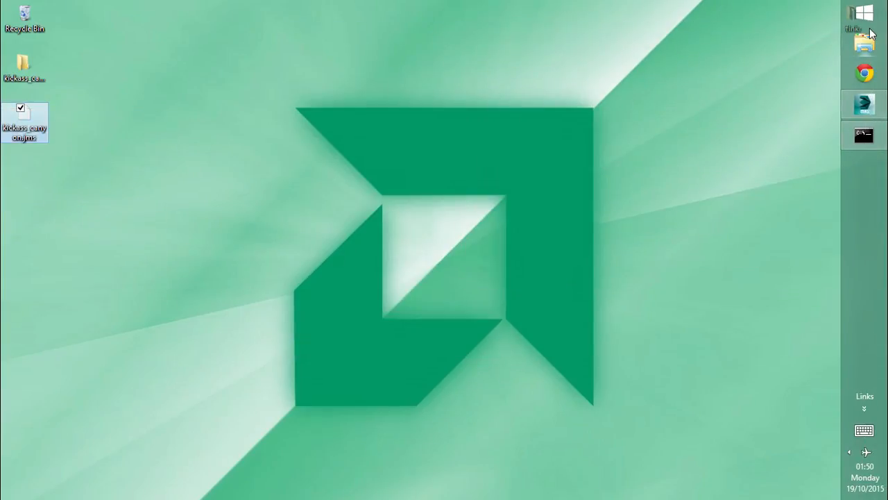
pyautogui.click(867, 42)
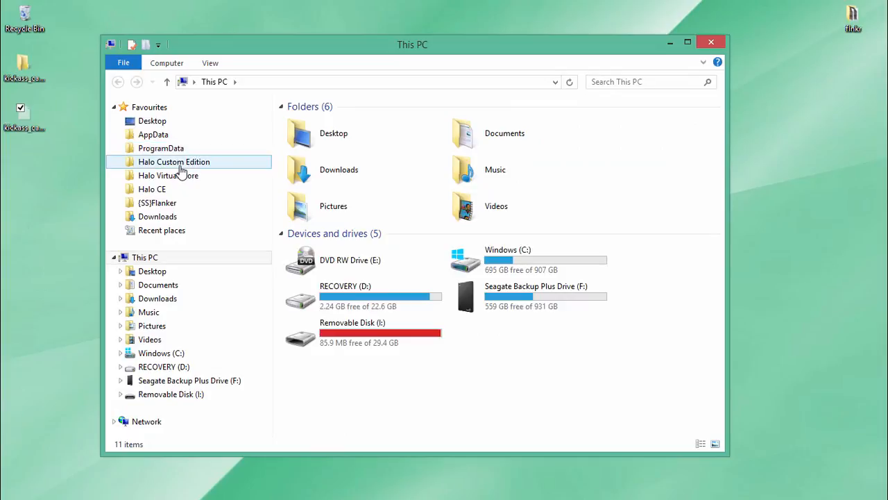
pyautogui.click(179, 165)
pyautogui.doubleClick(331, 164)
pyautogui.doubleClick(367, 163)
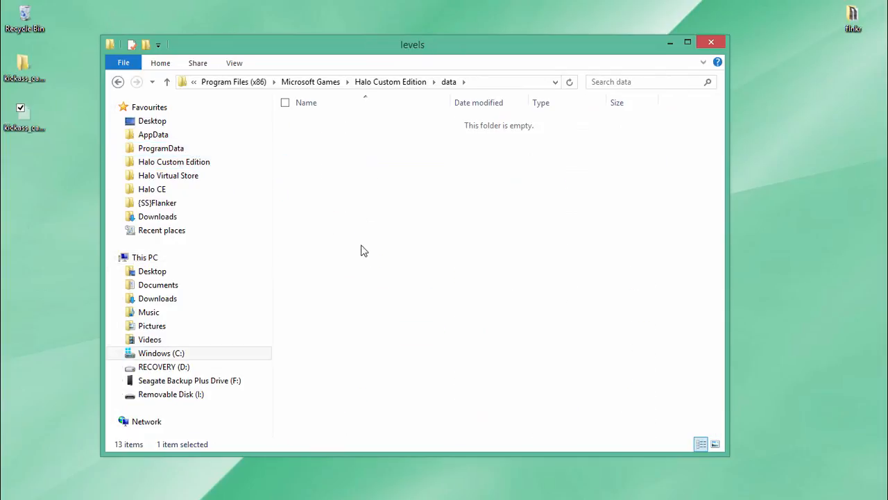
pyautogui.doubleClick(314, 317)
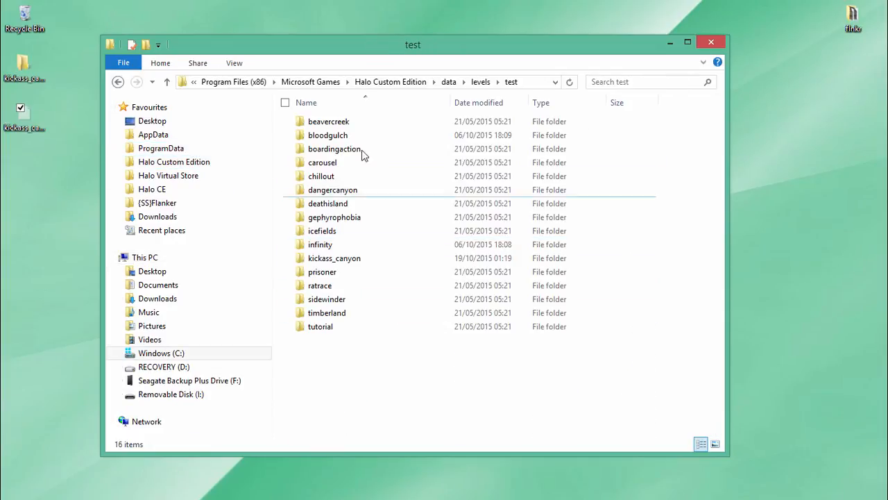
pyautogui.doubleClick(332, 257)
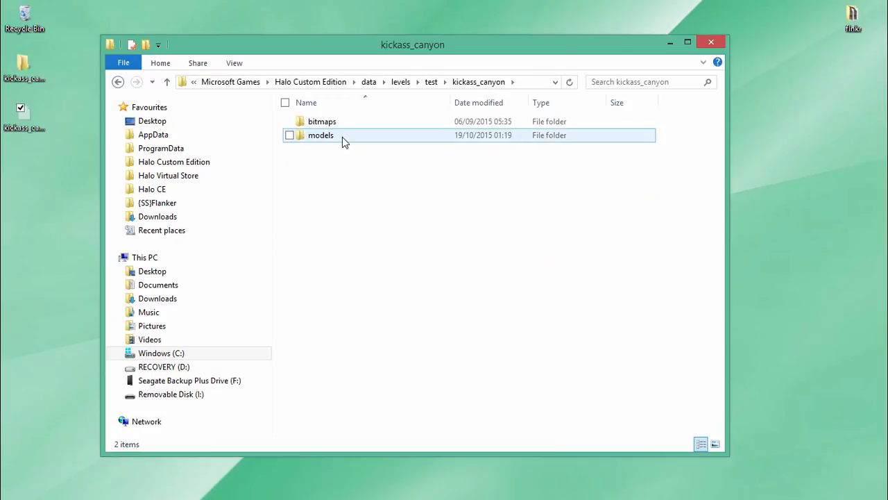
pyautogui.doubleClick(347, 141)
# Paste kickass_canyon.jms into the models folder, replacing the existing file and granting administrator permission.
pyautogui.rightClick(537, 226)
pyautogui.click(424, 329)
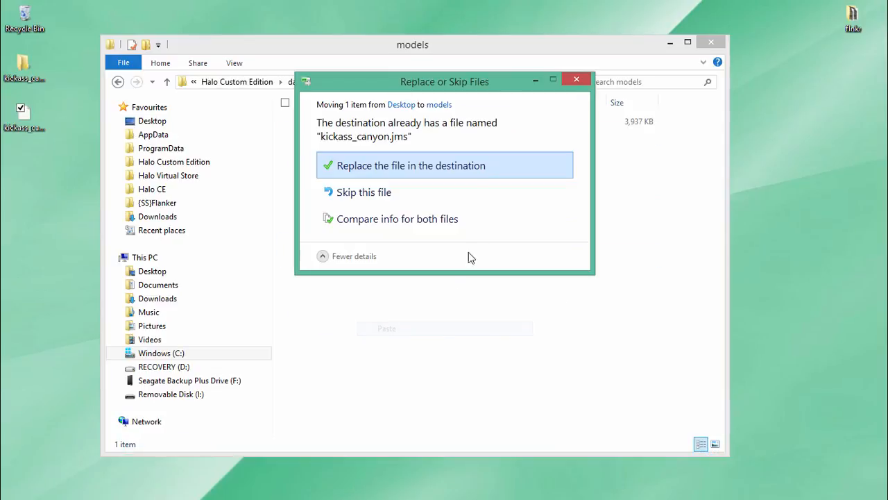
pyautogui.click(449, 169)
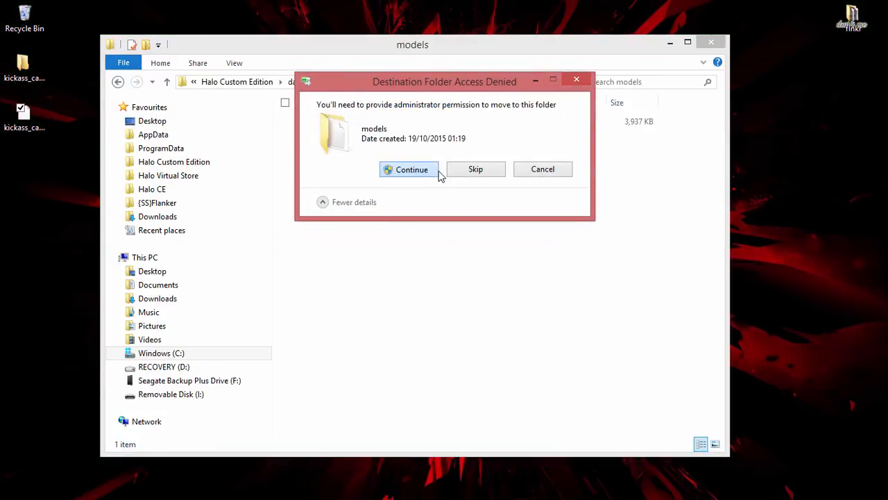
pyautogui.click(436, 170)
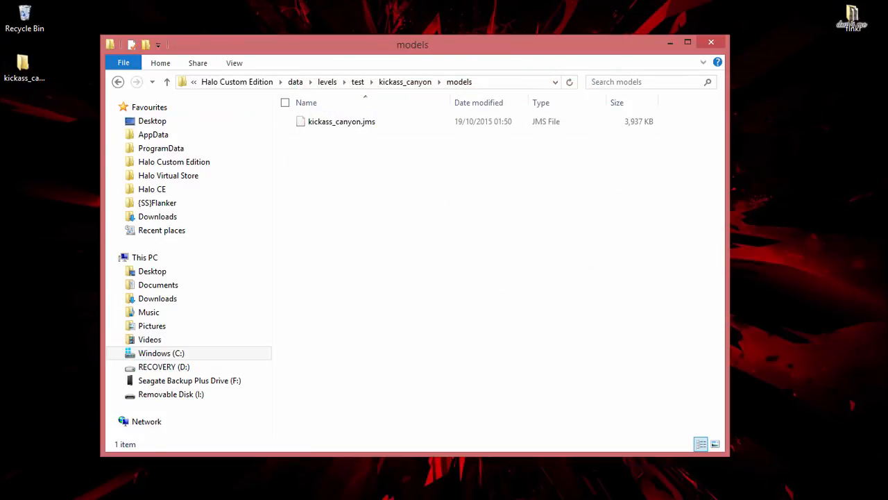
# Switch to the tool_cmd console, run "tool structure levels\test\kickass_canyon kickass_canyon", and review the compilation output.
pyautogui.click(865, 144)
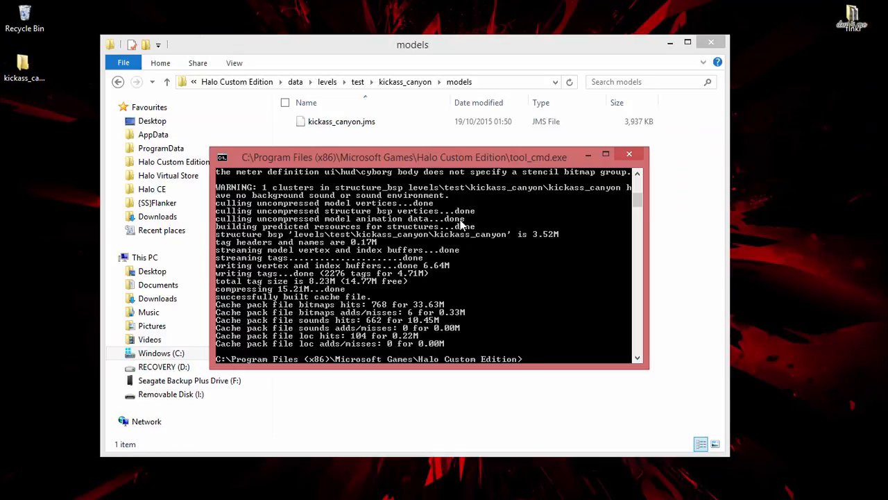
pyautogui.press('Up')
pyautogui.press('Up')
pyautogui.press('Up')
pyautogui.press('Down')
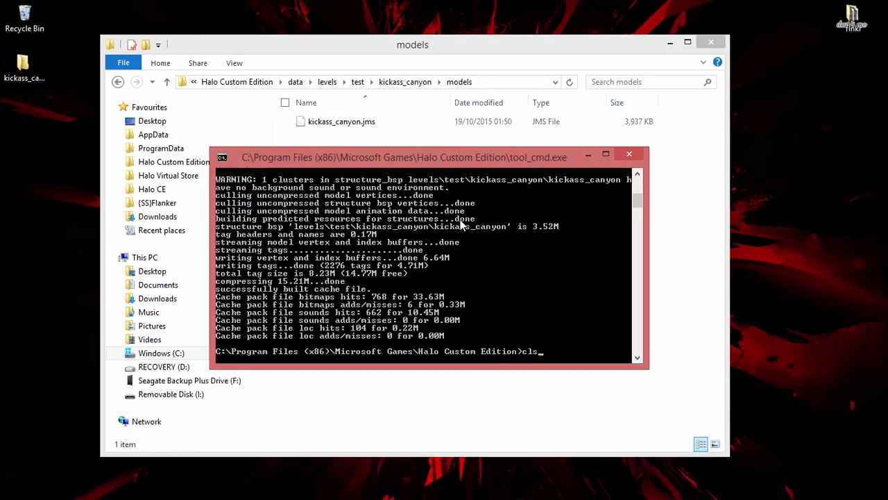
pyautogui.press('Up')
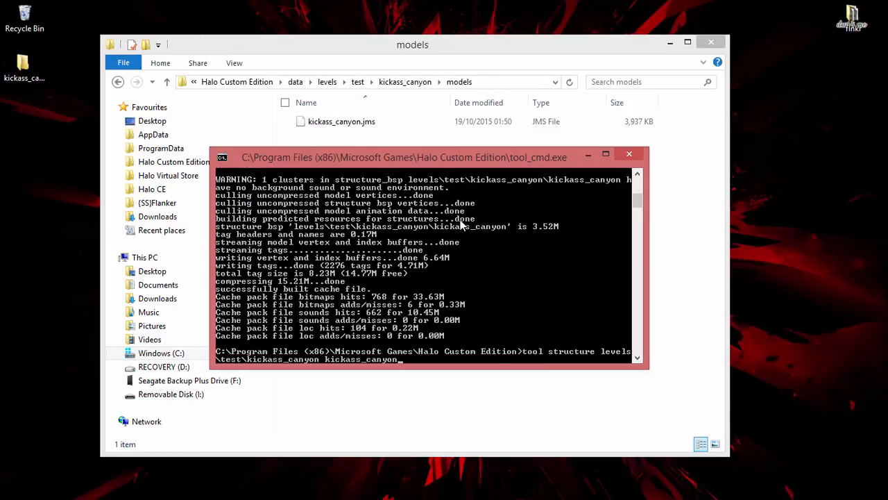
pyautogui.press('Return')
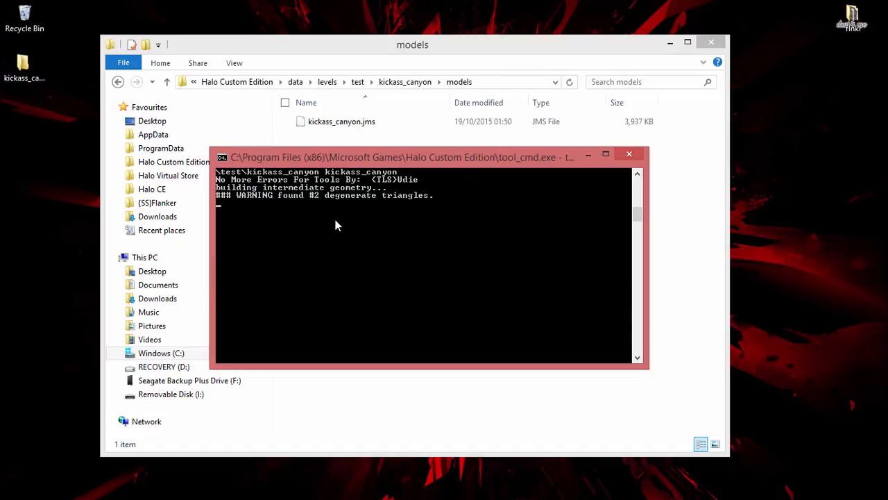
pyautogui.scroll(1, 335, 225)
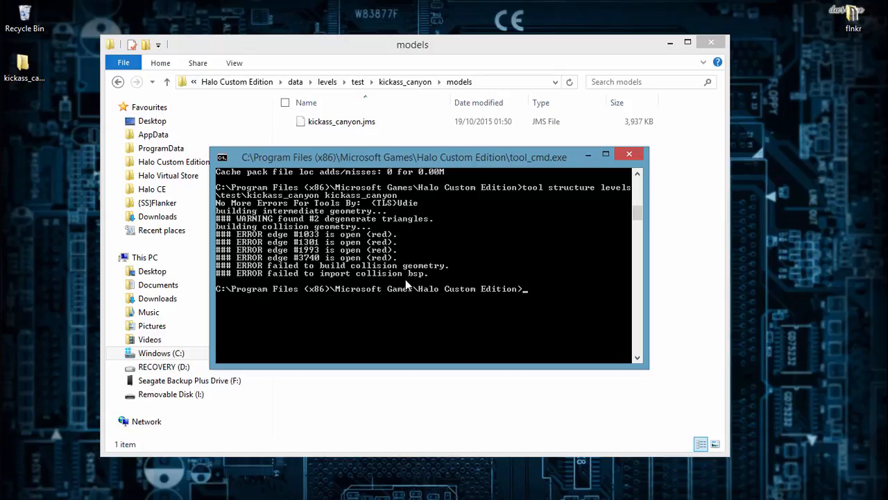
# Transfer the maps folder and kickass_canyon WRL file from the Halo Virtual Store folder into the main Halo Custom Edition folder, and select the WRL file there.
pyautogui.click(688, 256)
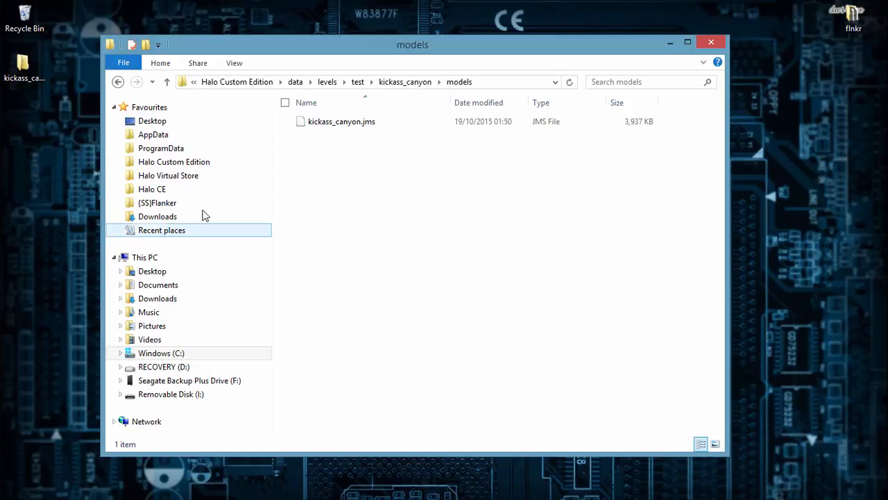
pyautogui.click(208, 177)
pyautogui.click(410, 164)
pyautogui.hotkey('ctrl', 'a')
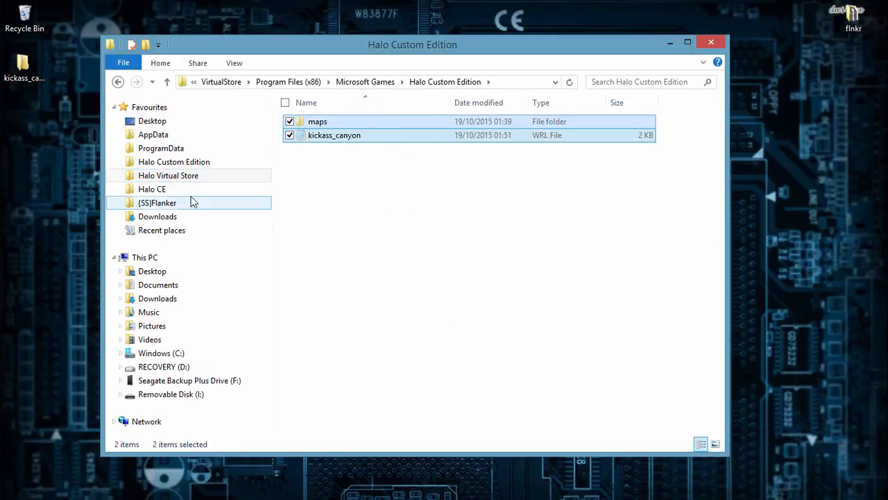
pyautogui.click(177, 162)
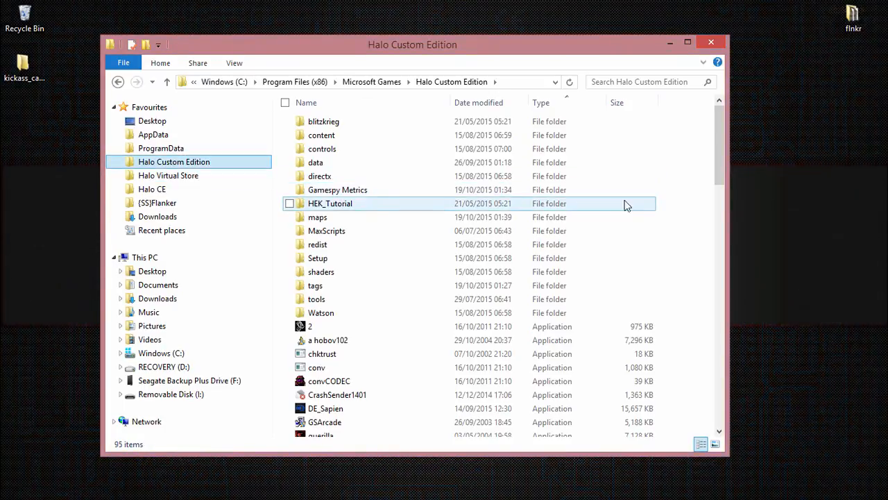
pyautogui.hotkey('ctrl', 'v')
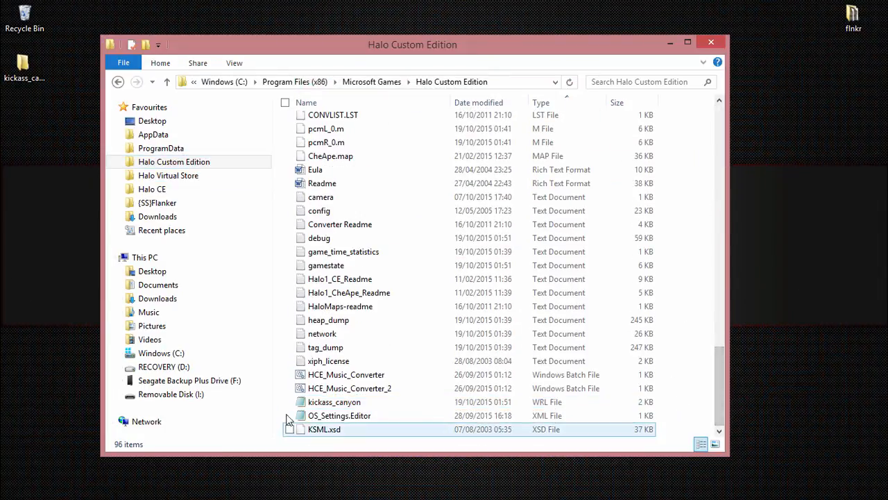
pyautogui.click(566, 405)
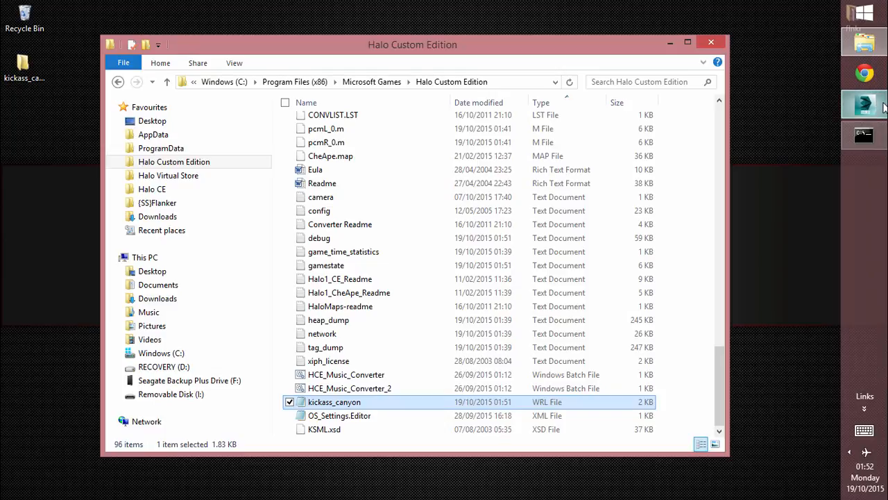
# Switch to 3ds Max and import the kickass_canyon WRL file from C:\Program Files (x86)\Microsoft Games\Halo Custom Edition, leaving all VRML input options off.
pyautogui.click(863, 105)
pyautogui.click(11, 11)
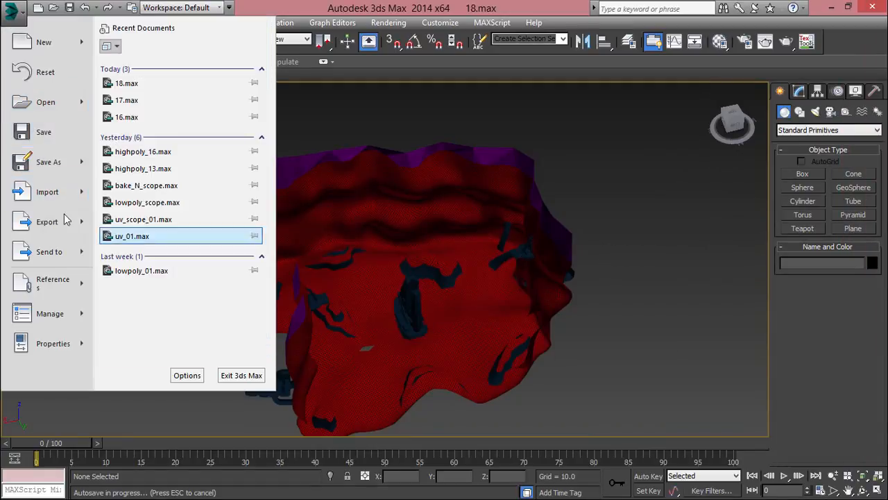
pyautogui.click(66, 193)
pyautogui.click(864, 42)
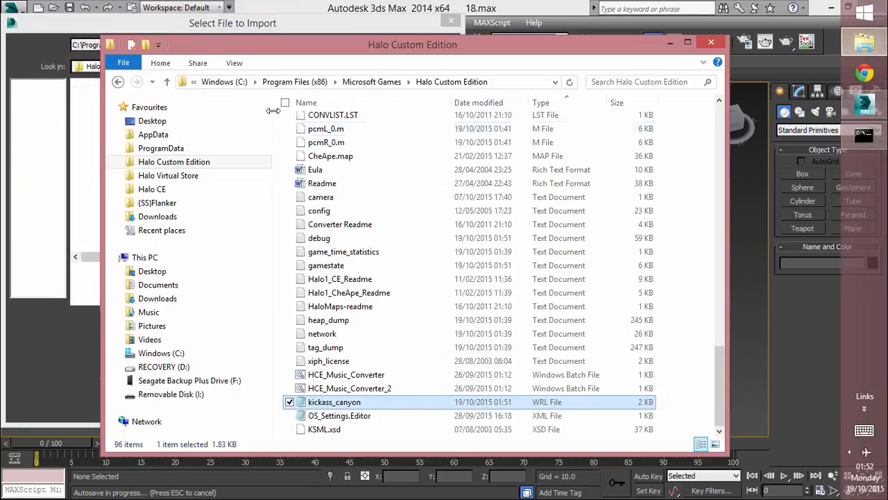
pyautogui.click(505, 84)
pyautogui.rightClick(506, 85)
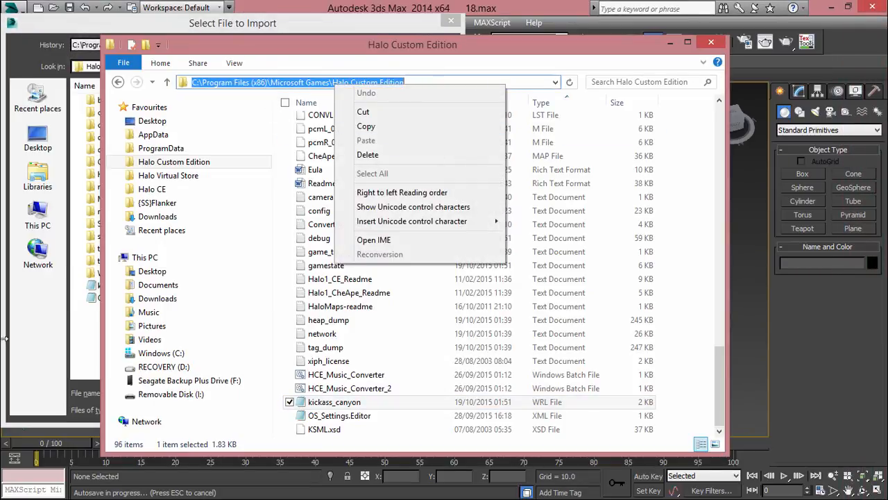
pyautogui.click(97, 341)
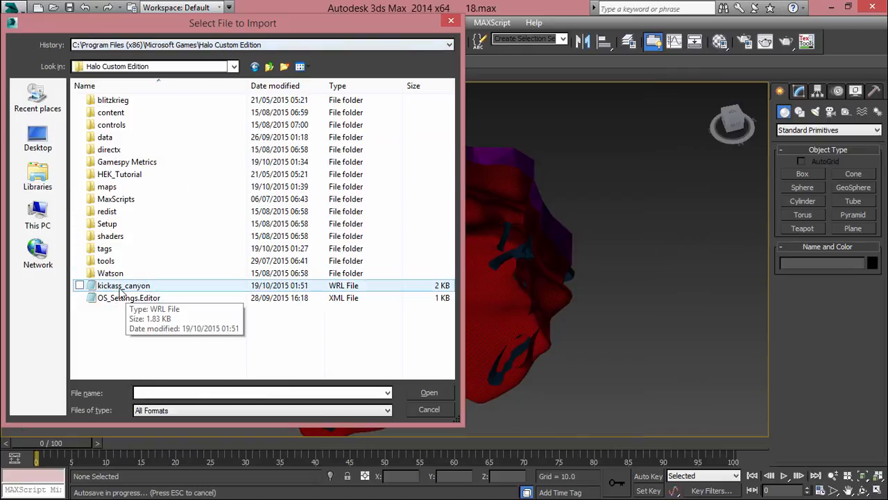
pyautogui.doubleClick(395, 283)
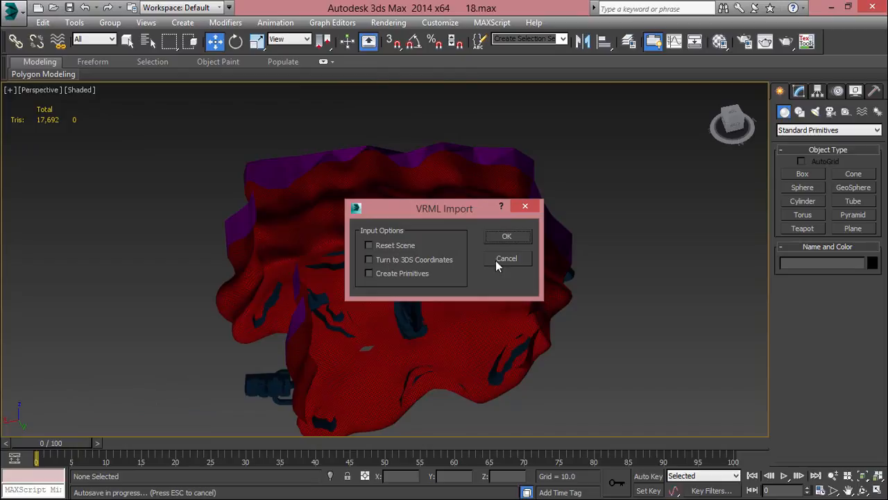
pyautogui.click(510, 235)
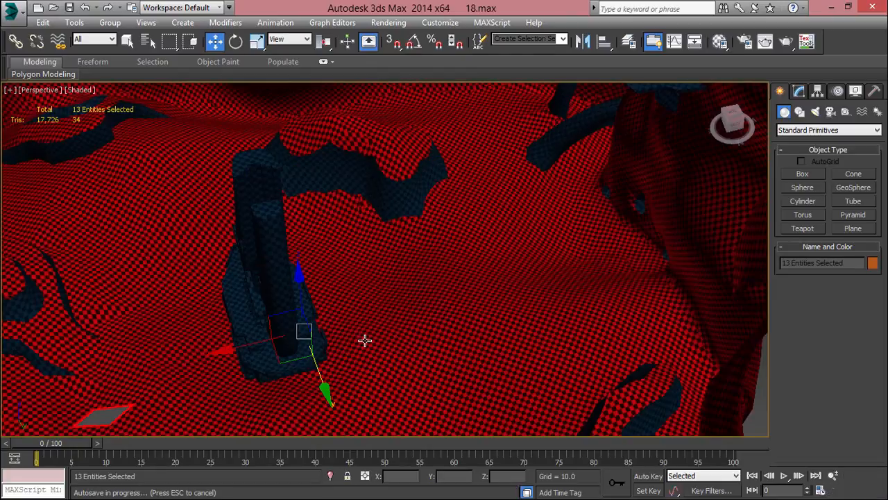
# Display edged faces on the level and take a close look at the red-outlined hole in the canyon floor.
pyautogui.moveTo(361, 332); pyautogui.dragTo(465, 270, button='middle')
pyautogui.press('F4')
pyautogui.scroll(-5, 472, 200)
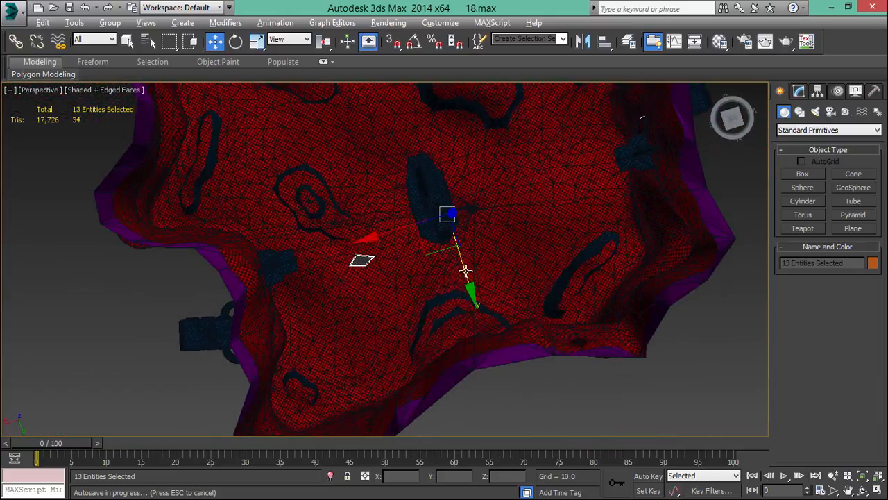
pyautogui.scroll(15, 333, 271)
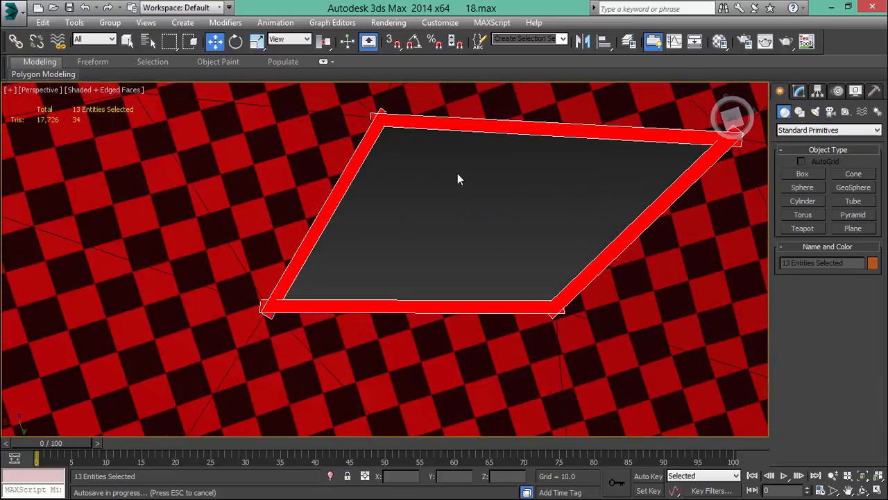
pyautogui.moveTo(440, 203); pyautogui.dragTo(393, 290, button='middle')
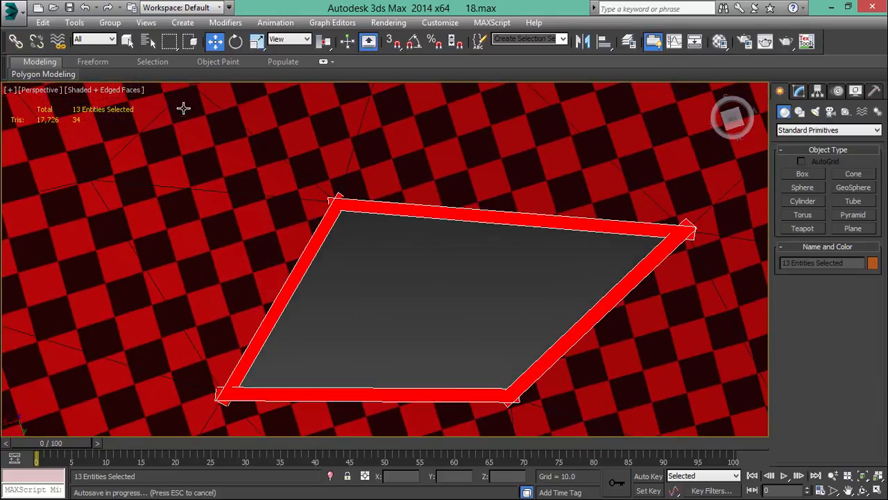
# Select the imported red error strips around the hole one after another to check each open edge.
pyautogui.click(469, 259)
pyautogui.click(473, 220)
pyautogui.click(612, 304)
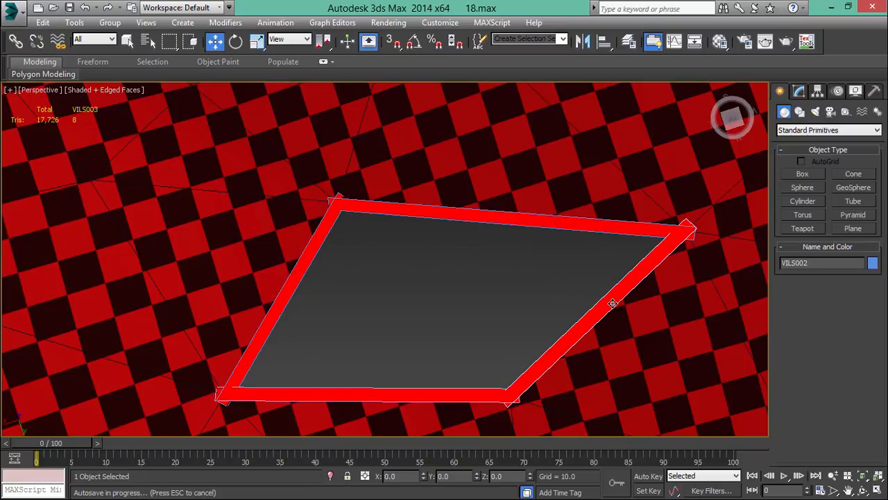
pyautogui.click(305, 392)
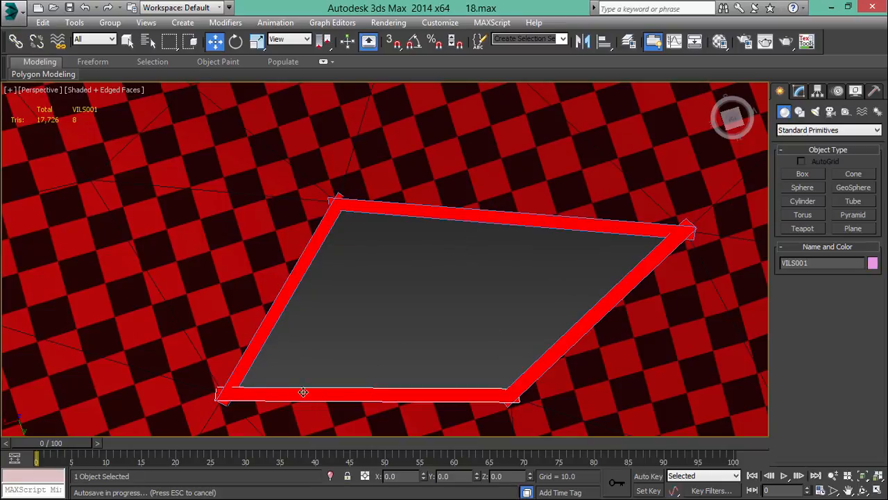
pyautogui.click(283, 303)
# Deselect the error strips, review the hole against the surrounding terrain, and look over the canyon wall near the blue structures.
pyautogui.keyDown('alt'); pyautogui.moveTo(535, 309); pyautogui.dragTo(358, 240, button='middle'); pyautogui.keyUp('alt')
pyautogui.press('z')
pyautogui.scroll(-3, 359, 240)
pyautogui.click(384, 267)
pyautogui.scroll(-8, 384, 254)
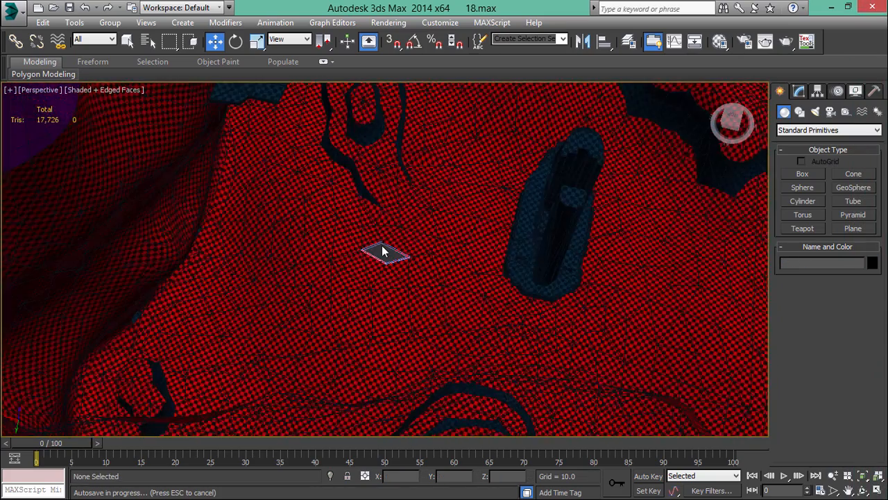
pyautogui.scroll(15, 381, 251)
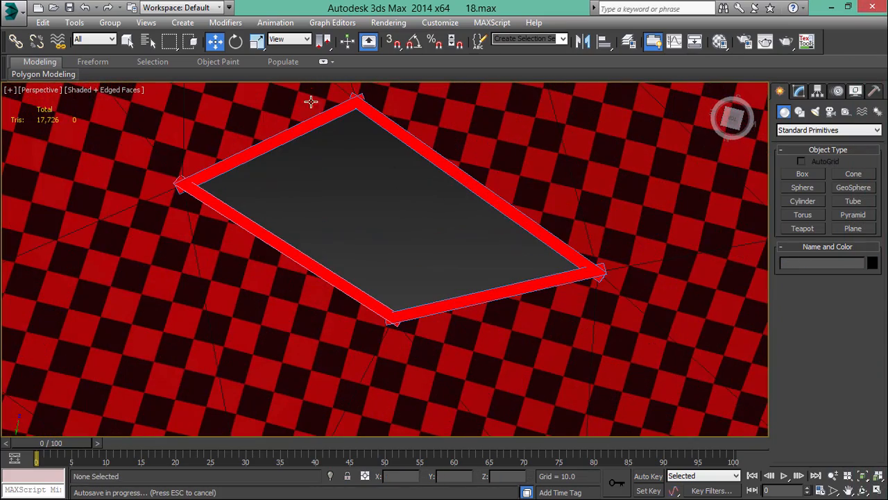
pyautogui.keyDown('alt'); pyautogui.moveTo(309, 186); pyautogui.dragTo(472, 236, button='middle'); pyautogui.keyUp('alt')
pyautogui.scroll(-12, 418, 168)
pyautogui.moveTo(446, 185); pyautogui.dragTo(377, 288, button='middle')
pyautogui.scroll(10, 377, 288)
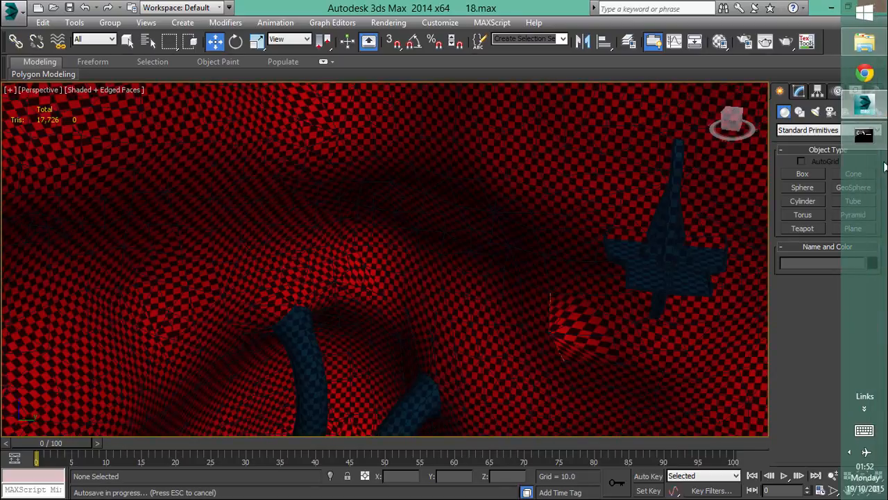
# Review the open-edge errors in the tool_cmd console, minimize it, and take a close look at the sharp fold in the canyon wall.
pyautogui.click(868, 134)
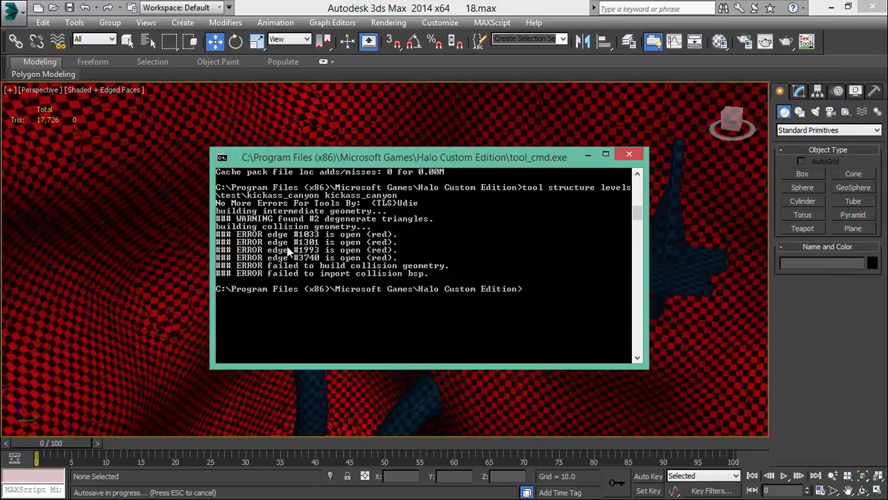
pyautogui.click(588, 154)
pyautogui.scroll(8, 506, 234)
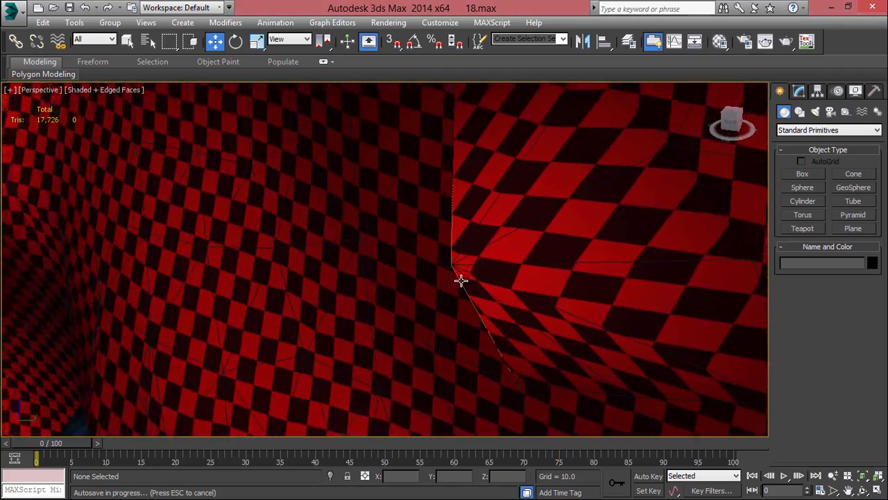
pyautogui.scroll(1, 461, 280)
# Select the level mesh and, at vertex level, pick the vertex at the tip of the wall fold and frame it.
pyautogui.click(482, 258)
pyautogui.press('z')
pyautogui.scroll(5, 390, 248)
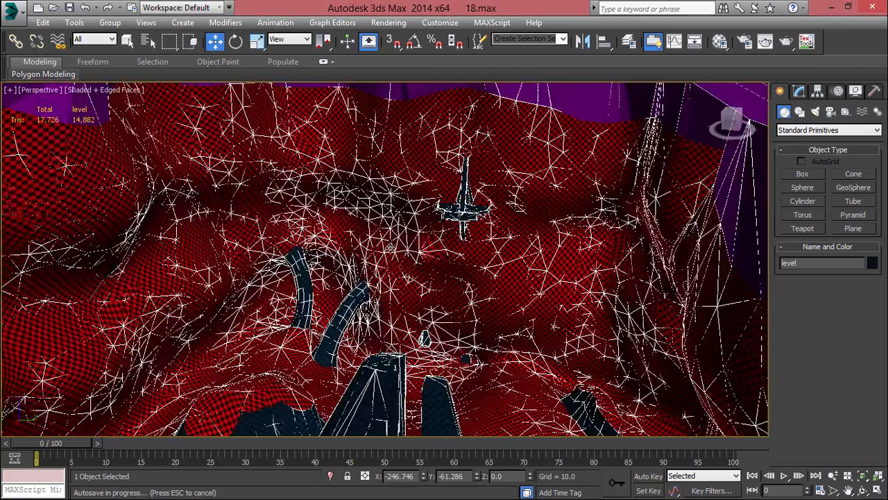
pyautogui.scroll(3, 390, 247)
pyautogui.scroll(-2, 413, 256)
pyautogui.press('1')
pyautogui.click(444, 257)
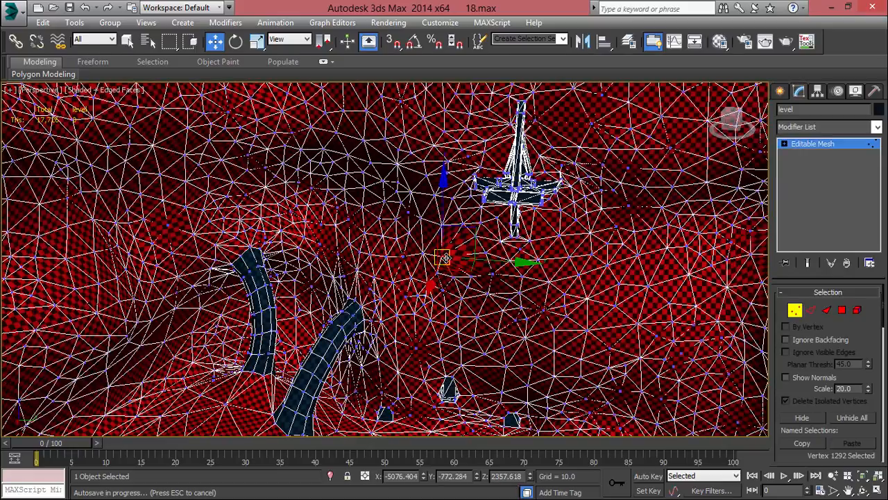
pyautogui.press('z')
pyautogui.scroll(-4, 427, 256)
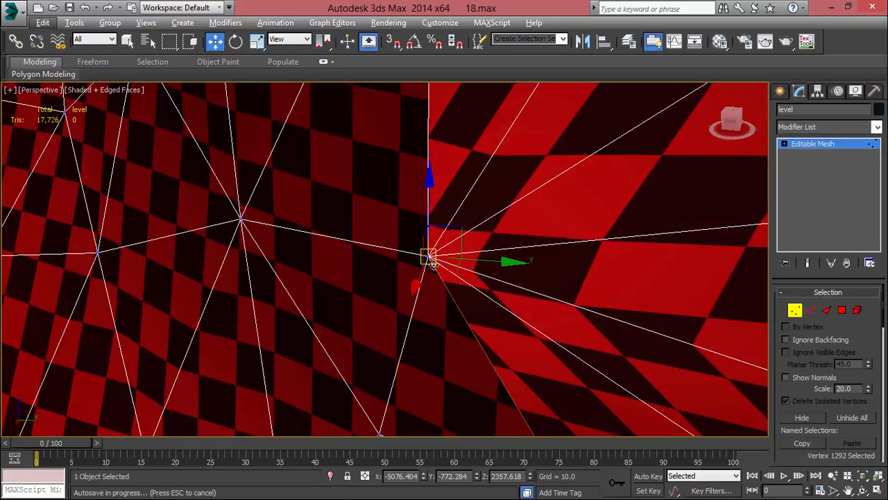
# Examine the faces meeting at the selected fold vertex, with and without edged faces displayed.
pyautogui.press('F4')
pyautogui.moveTo(419, 309)
pyautogui.keyDown('alt'); pyautogui.mouseDown(button='middle')
pyautogui.moveTo(463, 280)
pyautogui.moveTo(481, 238)
pyautogui.moveTo(489, 248)
pyautogui.moveTo(489, 213)
pyautogui.moveTo(462, 236)
pyautogui.moveTo(466, 227)
pyautogui.moveTo(505, 257)
pyautogui.moveTo(494, 221)
pyautogui.mouseUp(button='middle'); pyautogui.keyUp('alt')
pyautogui.press('F4')
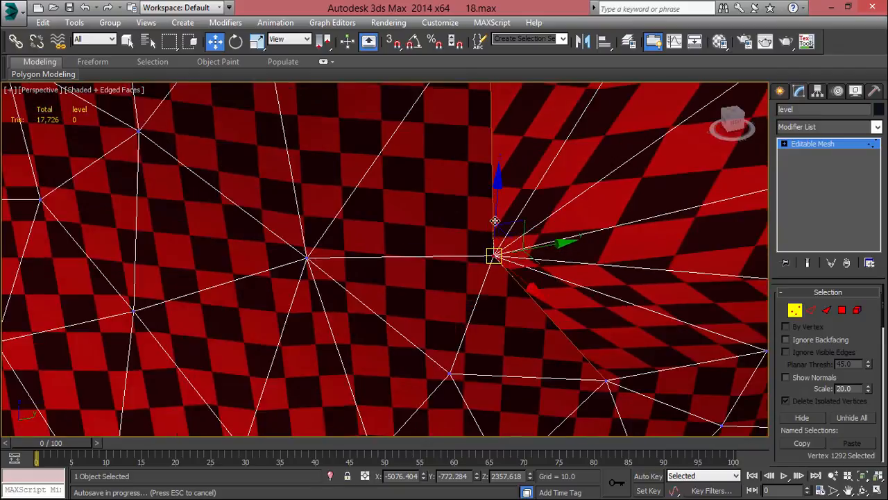
pyautogui.scroll(-2, 495, 220)
pyautogui.scroll(-7, 520, 261)
# Leave sub-object editing of the level mesh and clear the selection.
pyautogui.press('2')
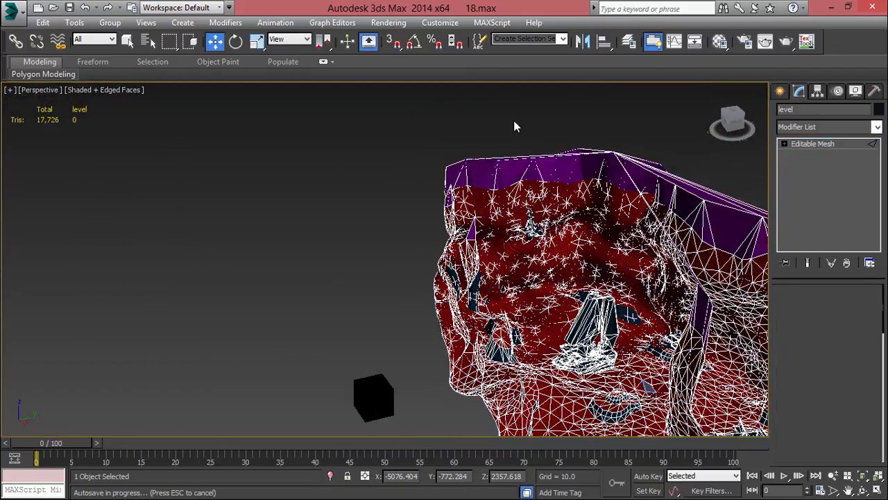
pyautogui.keyDown('alt'); pyautogui.moveTo(554, 215); pyautogui.dragTo(486, 215, button='middle'); pyautogui.keyUp('alt')
pyautogui.click(780, 92)
pyautogui.click(624, 173)
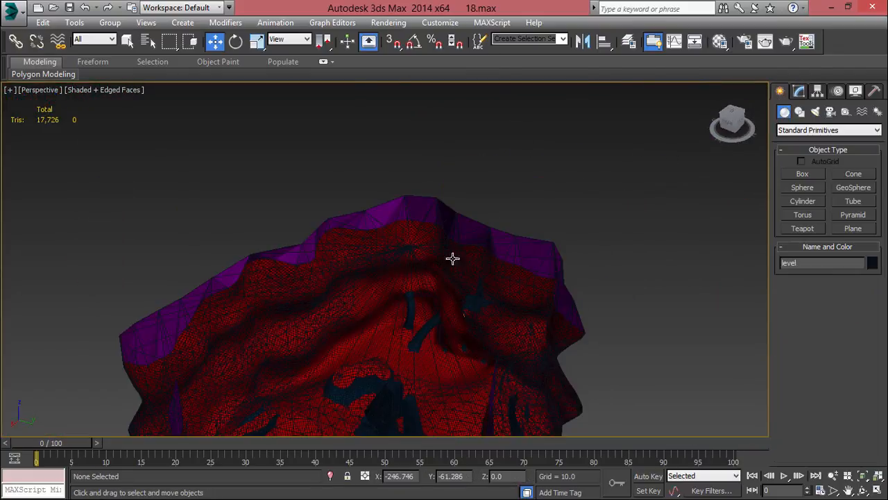
# List the scene objects, expand VSep001 to check its children, and select VSep001 with its whole hierarchy.
pyautogui.keyDown('alt'); pyautogui.moveTo(452, 258); pyautogui.dragTo(485, 182, button='middle'); pyautogui.keyUp('alt')
pyautogui.press('h')
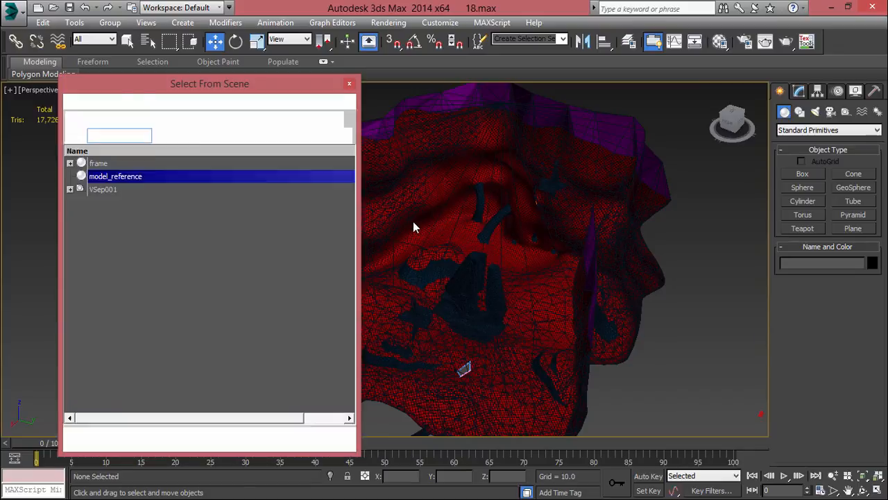
pyautogui.click(138, 192)
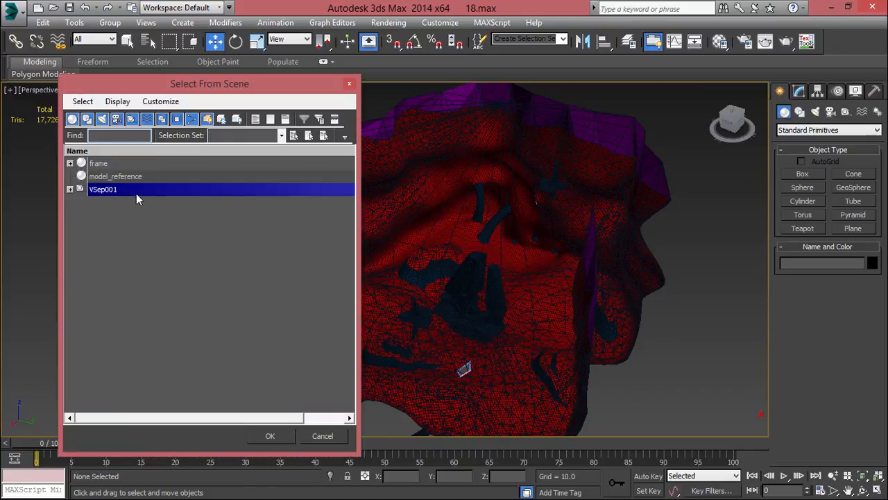
pyautogui.click(70, 189)
pyautogui.click(81, 202)
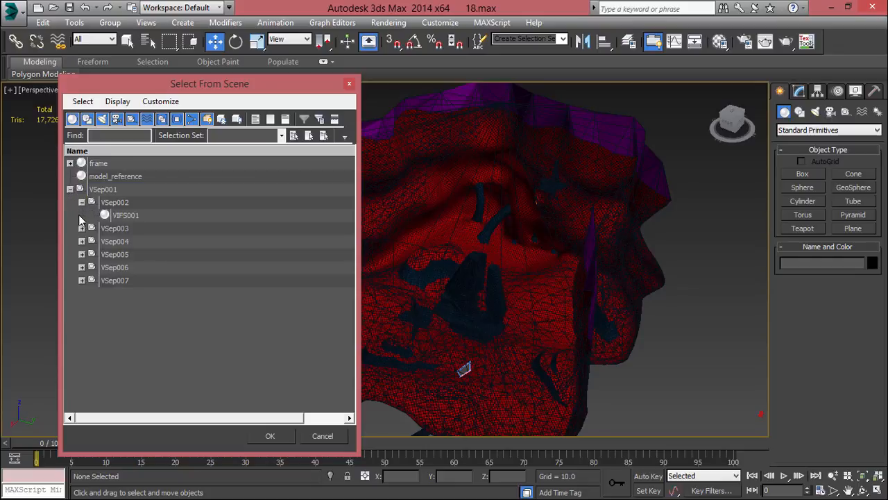
pyautogui.click(82, 228)
pyautogui.click(70, 189)
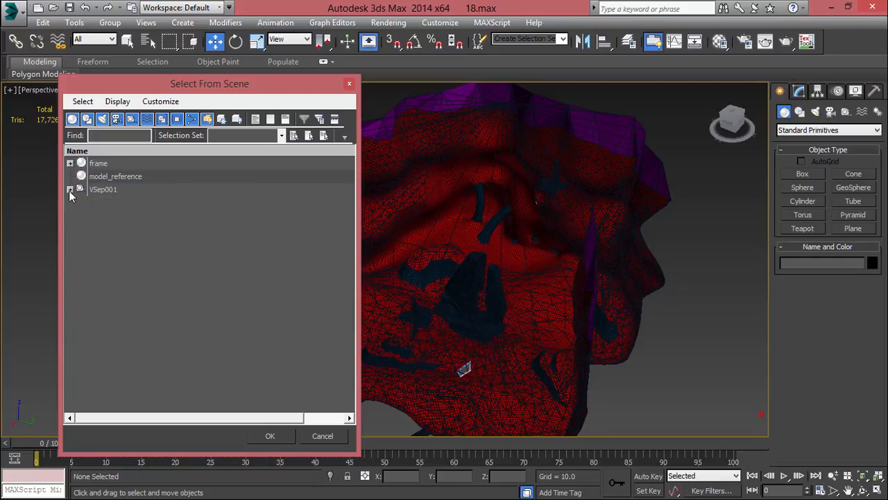
pyautogui.click(97, 190)
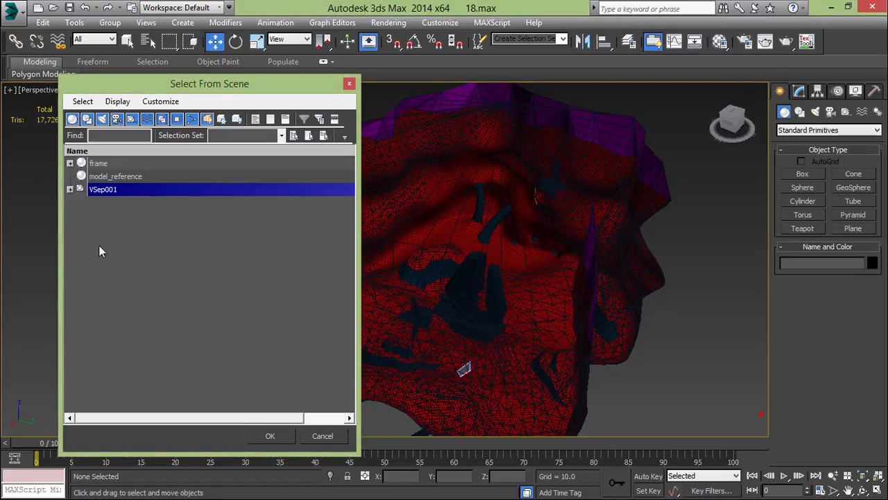
pyautogui.click(71, 190)
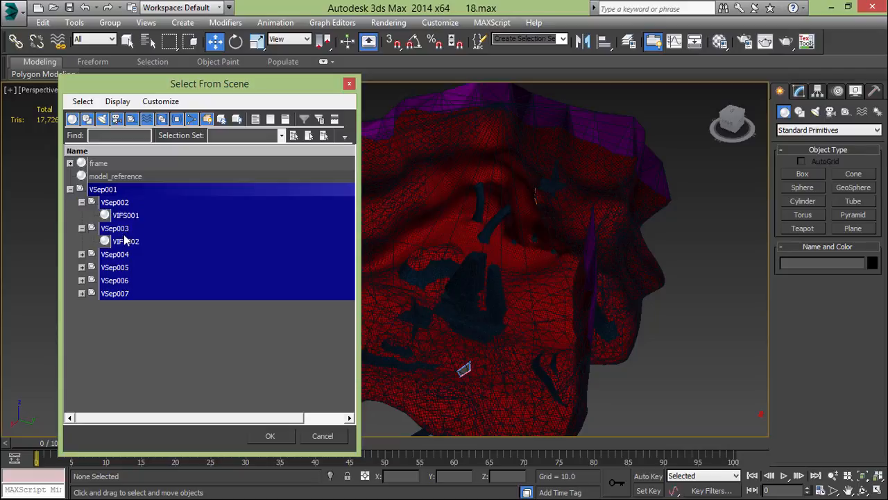
pyautogui.click(270, 436)
# Frame the selected VSep001 markers and examine the surrounding canyon walls and floor for the marked areas.
pyautogui.moveTo(349, 228); pyautogui.dragTo(228, 285, button='middle')
pyautogui.press('z')
pyautogui.scroll(-4, 306, 253)
pyautogui.moveTo(389, 231); pyautogui.dragTo(340, 201, button='middle')
pyautogui.scroll(-5, 340, 200)
pyautogui.press('z')
pyautogui.keyDown('alt'); pyautogui.moveTo(345, 254); pyautogui.dragTo(395, 236, button='middle'); pyautogui.keyUp('alt')
pyautogui.keyDown('alt'); pyautogui.moveTo(292, 211); pyautogui.dragTo(381, 229, button='middle'); pyautogui.keyUp('alt')
pyautogui.keyDown('alt'); pyautogui.moveTo(347, 197); pyautogui.dragTo(389, 230, button='middle'); pyautogui.keyUp('alt')
pyautogui.scroll(5, 337, 238)
pyautogui.moveTo(275, 168); pyautogui.dragTo(312, 294, button='middle')
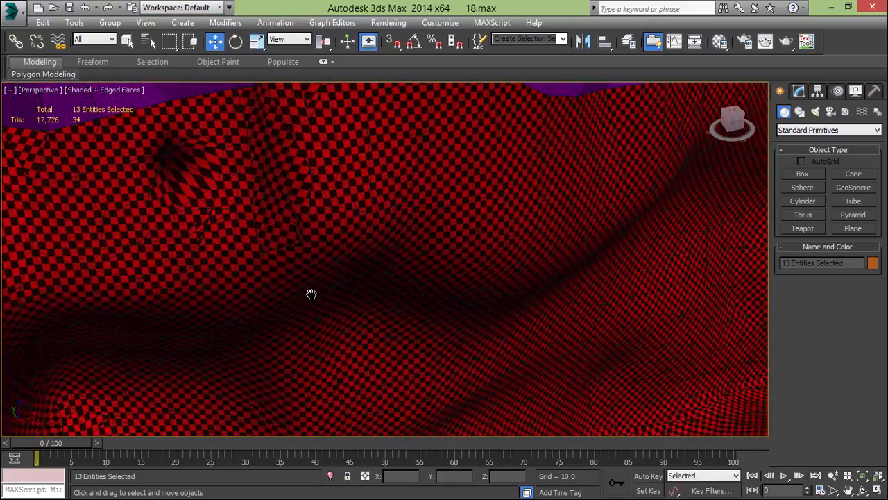
pyautogui.scroll(5, 167, 173)
pyautogui.scroll(-7, 340, 196)
pyautogui.moveTo(340, 197); pyautogui.dragTo(228, 168, button='middle')
pyautogui.scroll(3, 404, 182)
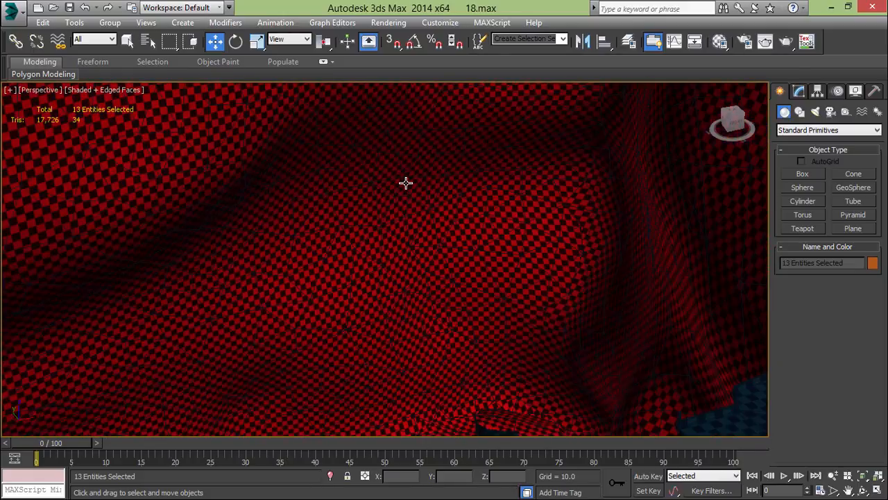
pyautogui.scroll(-8, 407, 183)
pyautogui.keyDown('alt'); pyautogui.moveTo(406, 182); pyautogui.dragTo(411, 233, button='middle'); pyautogui.keyUp('alt')
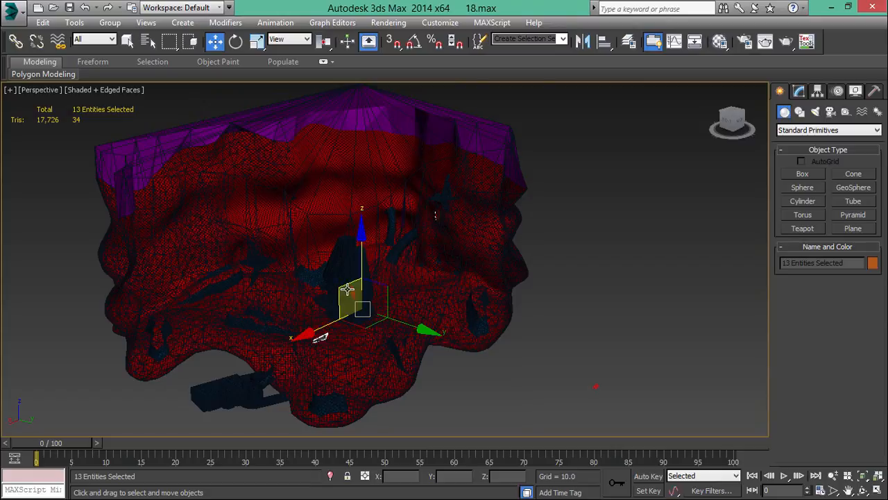
# Examine the red markers outlining the four-sided hole in the canyon floor, and clear the selection.
pyautogui.moveTo(352, 295); pyautogui.dragTo(291, 233)
pyautogui.keyDown('alt'); pyautogui.moveTo(291, 233); pyautogui.dragTo(287, 375, button='middle'); pyautogui.keyUp('alt')
pyautogui.scroll(8, 287, 374)
pyautogui.moveTo(493, 204); pyautogui.dragTo(299, 351, button='middle')
pyautogui.scroll(4, 520, 115)
pyautogui.scroll(-6, 467, 141)
pyautogui.keyDown('alt'); pyautogui.moveTo(448, 197); pyautogui.dragTo(421, 200, button='middle'); pyautogui.keyUp('alt')
pyautogui.scroll(3, 416, 197)
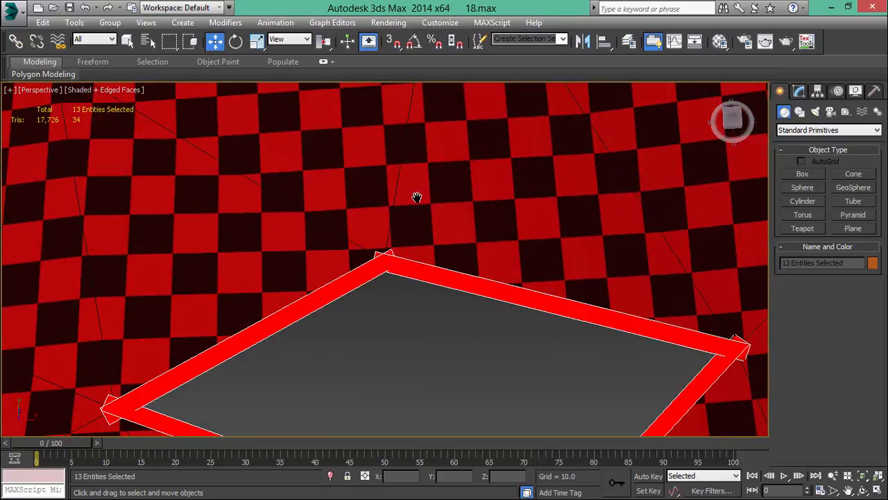
pyautogui.scroll(-3, 408, 123)
pyautogui.scroll(-5, 372, 182)
pyautogui.keyDown('alt'); pyautogui.moveTo(372, 182); pyautogui.dragTo(235, 235, button='middle'); pyautogui.keyUp('alt')
pyautogui.scroll(4, 235, 234)
pyautogui.keyDown('alt'); pyautogui.moveTo(215, 198); pyautogui.dragTo(361, 295, button='middle'); pyautogui.keyUp('alt')
pyautogui.moveTo(367, 259); pyautogui.dragTo(243, 216, button='middle')
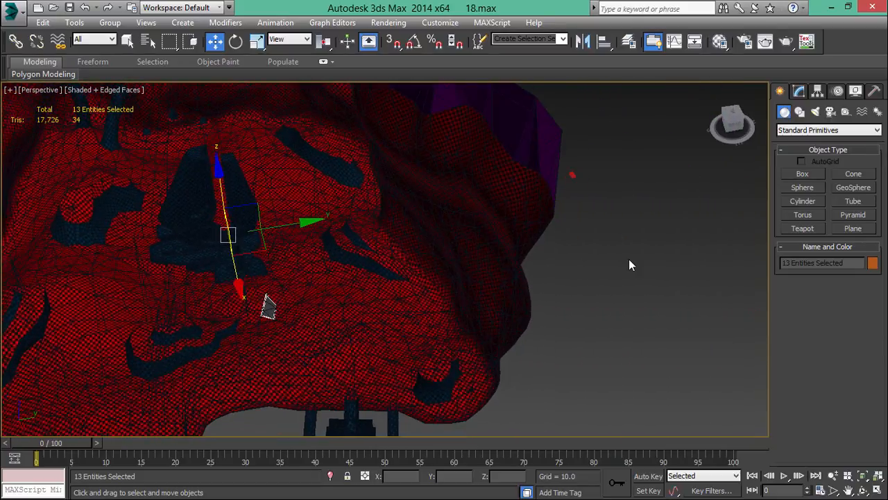
pyautogui.click(630, 259)
pyautogui.moveTo(436, 211)
pyautogui.mouseDown(button='middle')
pyautogui.moveTo(477, 311)
pyautogui.moveTo(398, 284)
pyautogui.moveTo(396, 292)
pyautogui.mouseUp(button='middle')
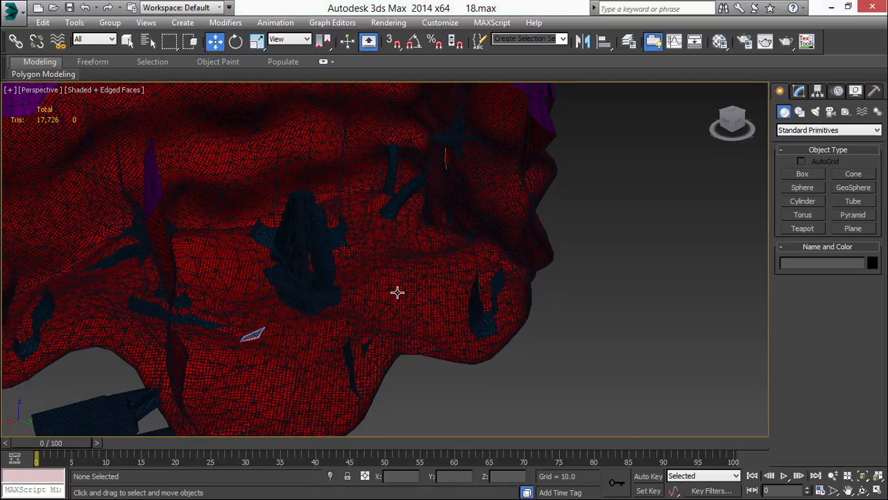
pyautogui.press('h')
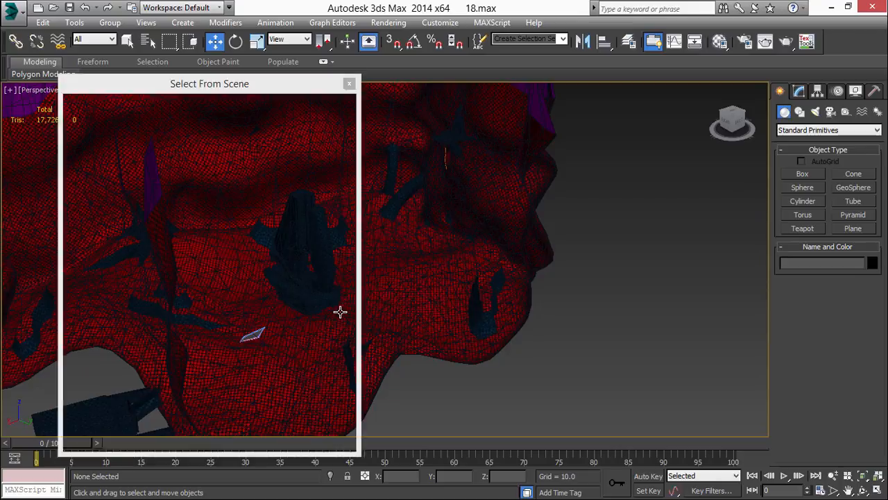
pyautogui.click(104, 190)
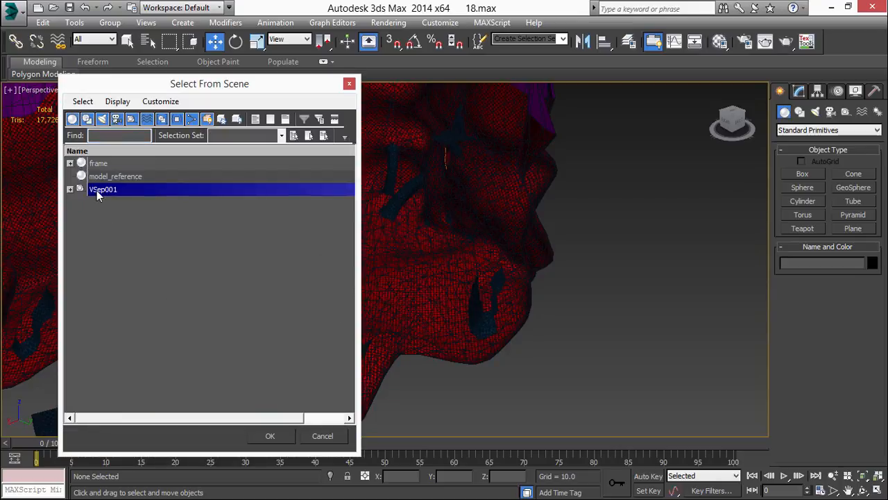
pyautogui.click(272, 439)
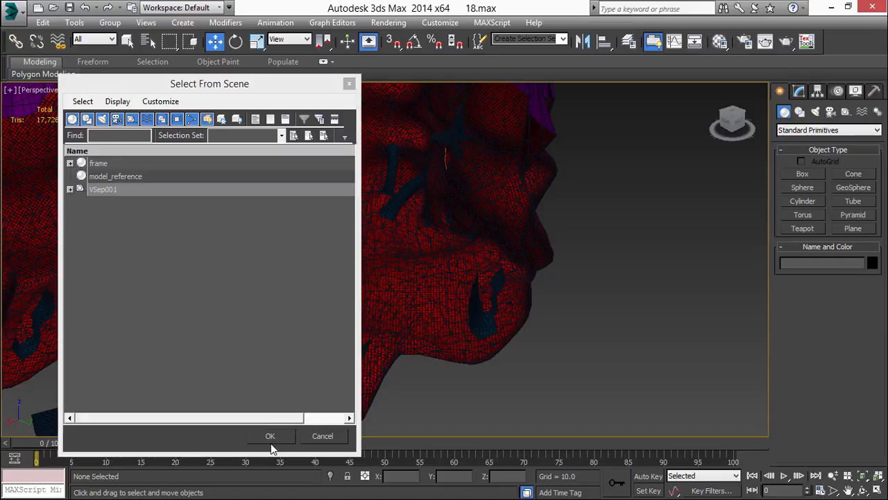
pyautogui.rightClick(373, 174)
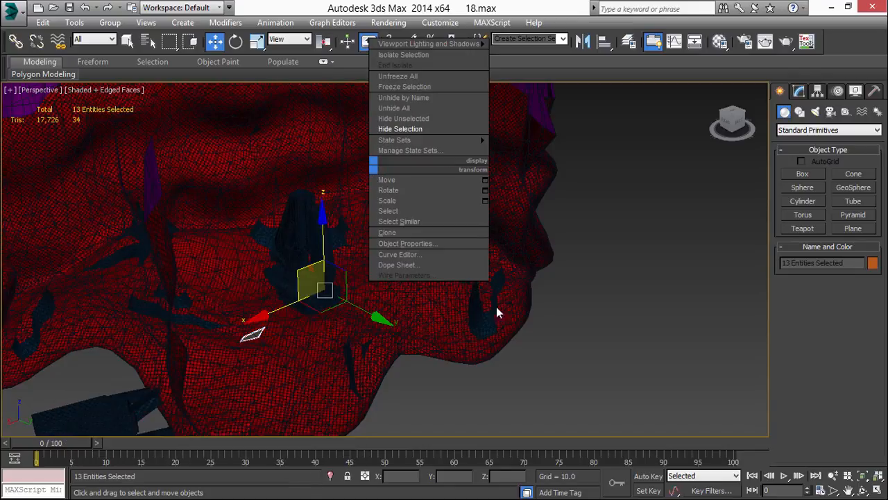
pyautogui.click(618, 319)
pyautogui.moveTo(390, 208); pyautogui.dragTo(525, 151, button='middle')
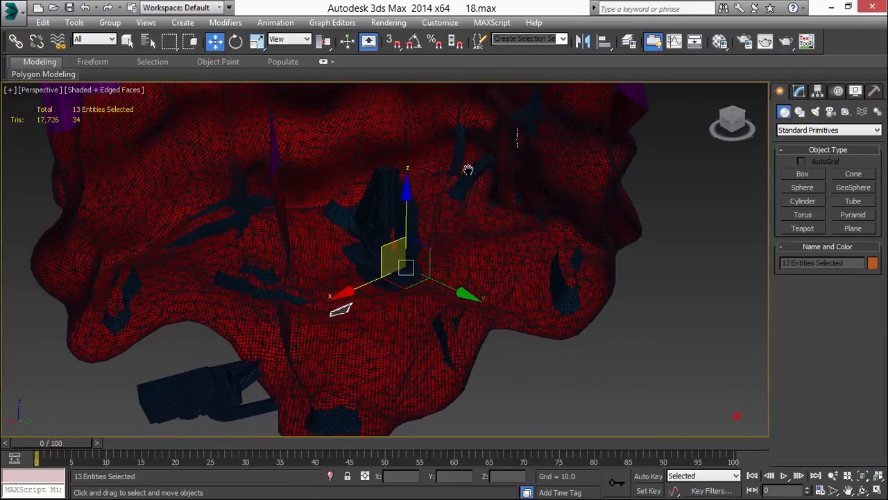
pyautogui.keyDown('alt'); pyautogui.moveTo(468, 171); pyautogui.dragTo(455, 270, button='middle'); pyautogui.keyUp('alt')
pyautogui.click(563, 378)
# Select the VILS002 marker strip along the edge of the floor hole and convert it to Editable Poly.
pyautogui.scroll(15, 313, 251)
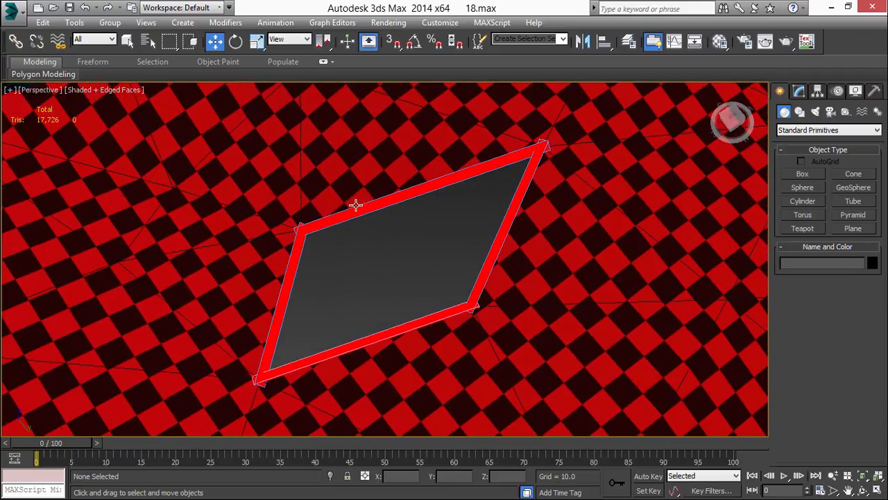
pyautogui.click(356, 207)
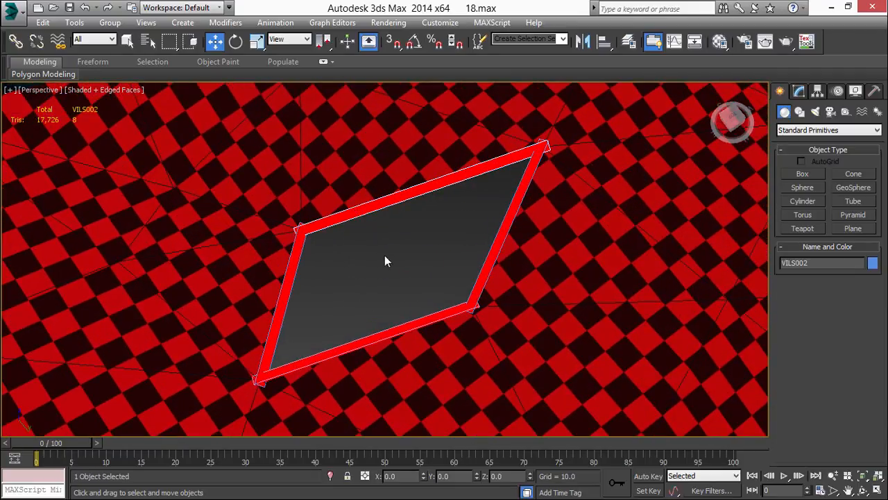
pyautogui.rightClick(346, 218)
pyautogui.moveTo(417, 335)
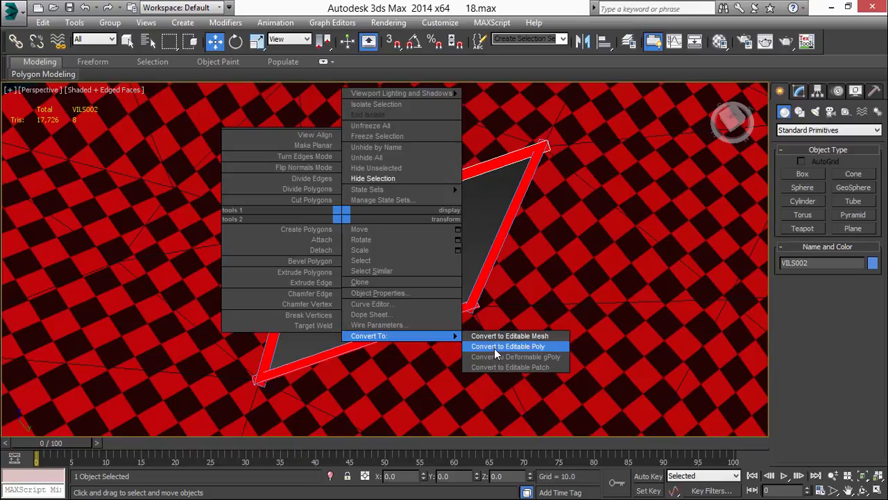
pyautogui.click(507, 346)
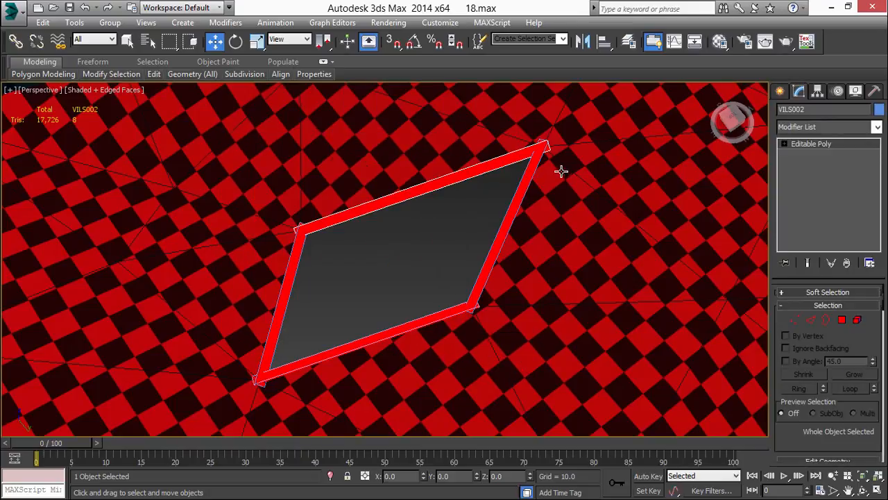
# Attach VSep001 and all its children to VILS002, using Match Material IDs to Material with Condense Material and IDs.
pyautogui.rightClick(638, 154)
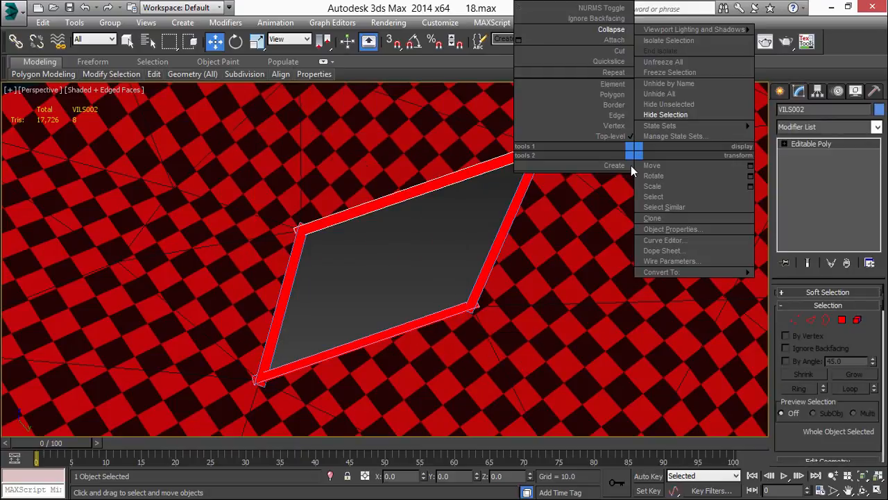
pyautogui.click(520, 40)
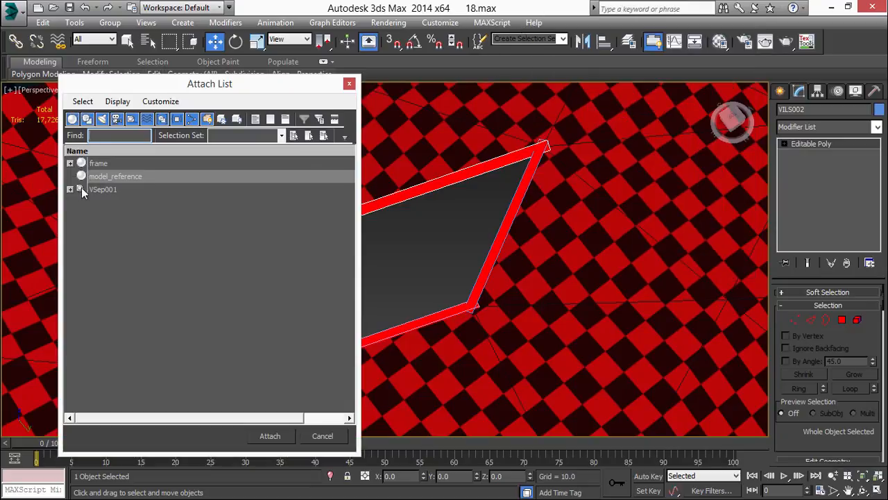
pyautogui.click(128, 191)
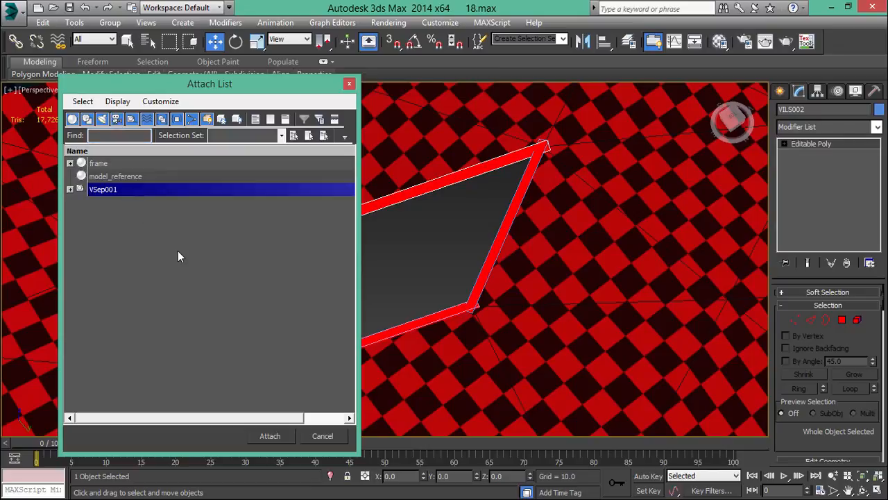
pyautogui.click(70, 189)
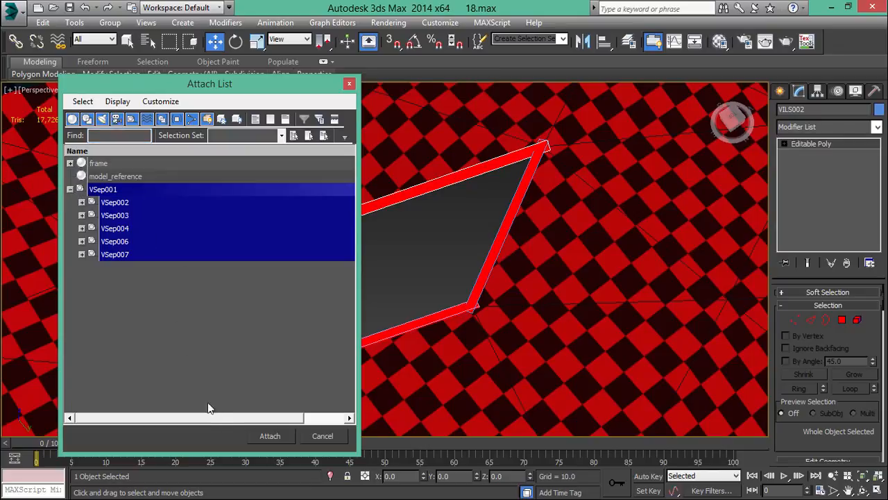
pyautogui.click(259, 440)
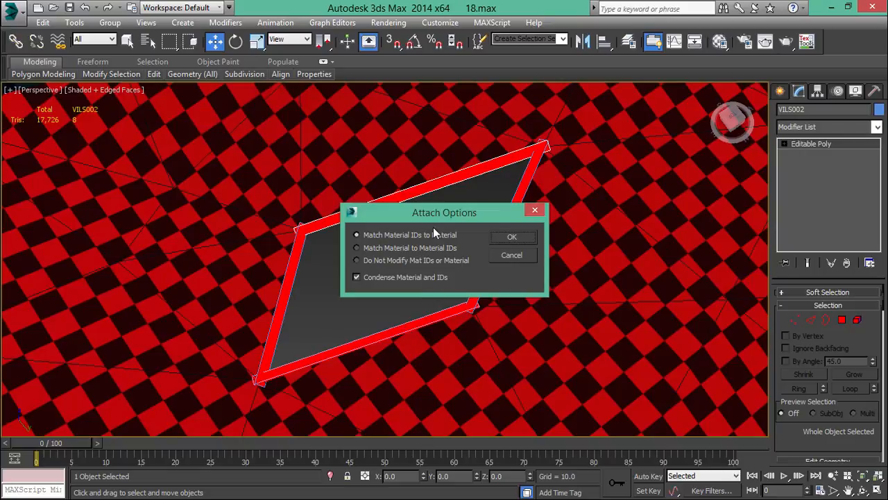
pyautogui.click(510, 237)
# At vertex level of VILS002, select the marker vertices around the floor hole and frame them.
pyautogui.scroll(-2, 376, 238)
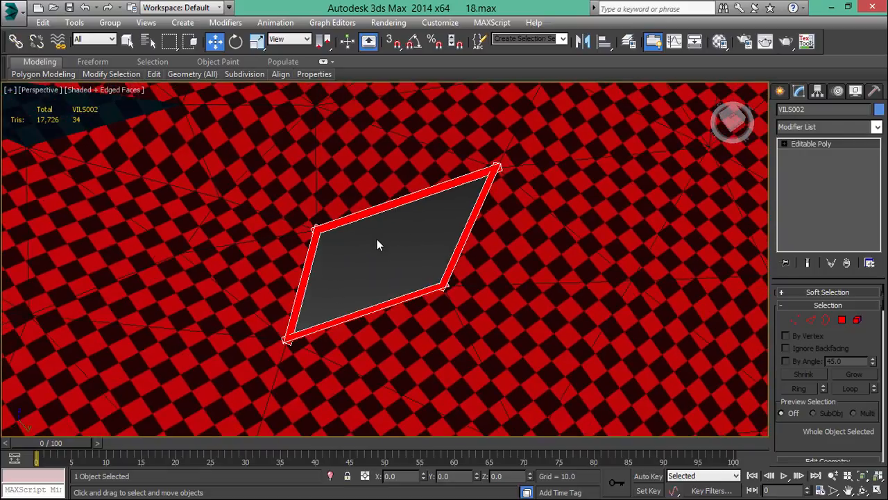
pyautogui.scroll(-10, 382, 250)
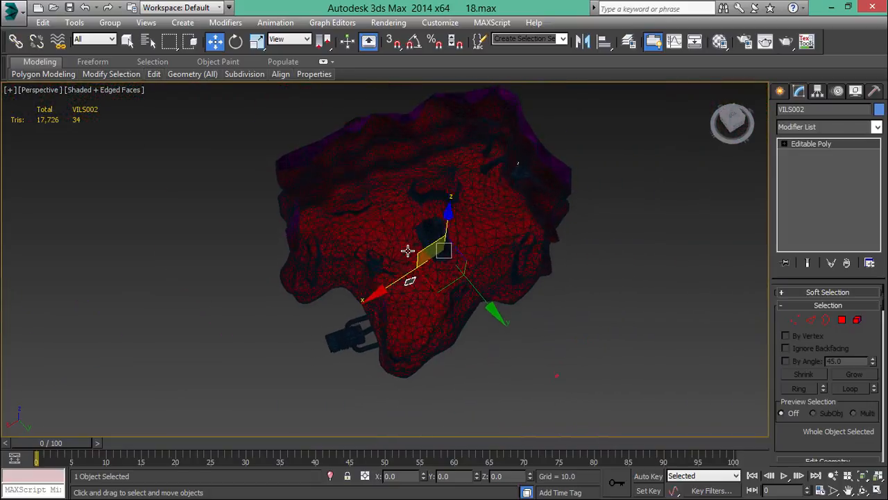
pyautogui.scroll(4, 417, 291)
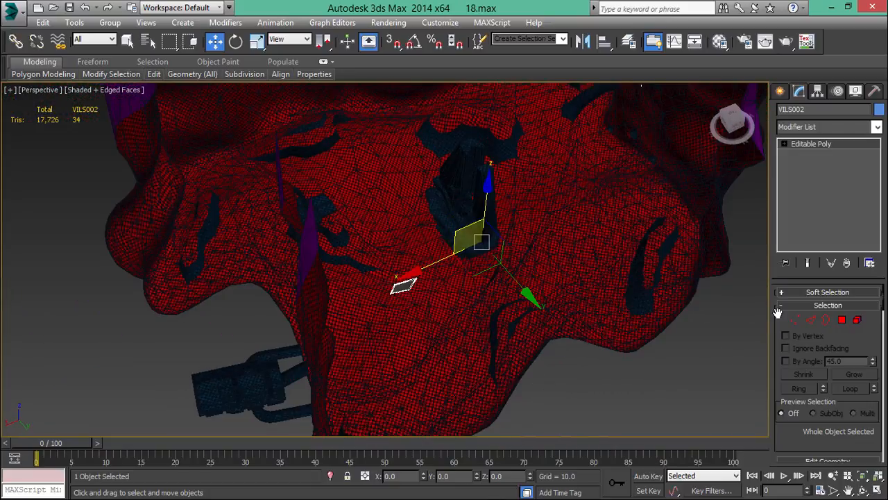
pyautogui.click(809, 319)
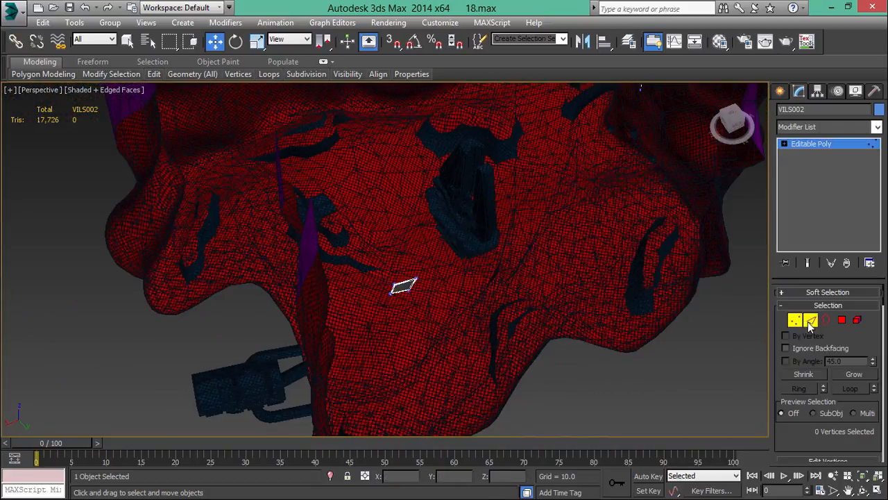
pyautogui.click(795, 320)
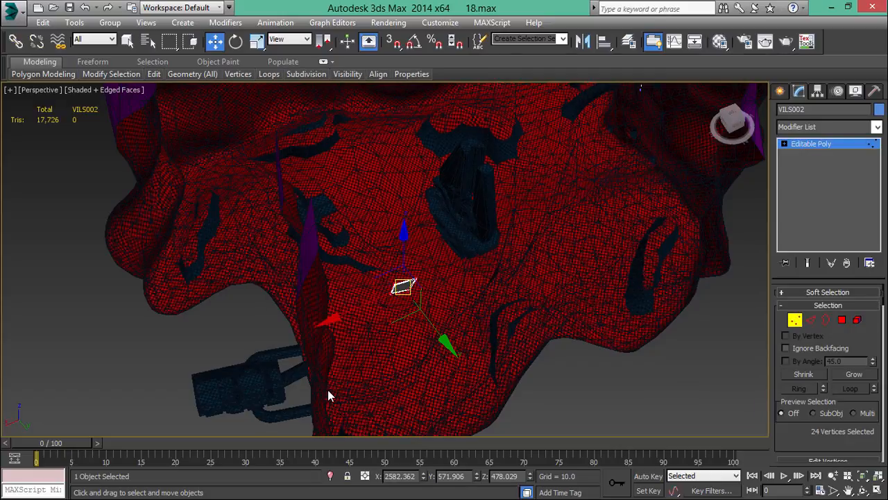
pyautogui.press('z')
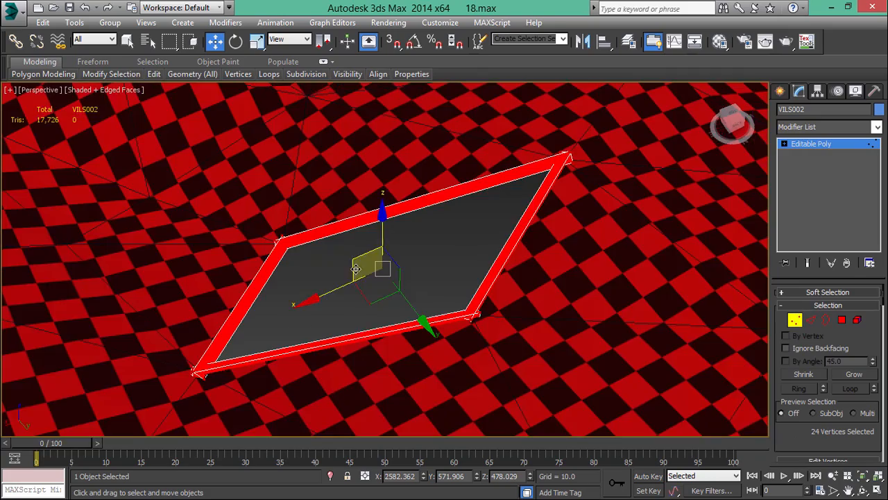
# Examine the marked hole from several angles and locate it relative to the surrounding canyon floor.
pyautogui.keyDown('alt'); pyautogui.moveTo(354, 270); pyautogui.dragTo(203, 260, button='middle'); pyautogui.keyUp('alt')
pyautogui.scroll(3, 377, 204)
pyautogui.scroll(-3, 303, 222)
pyautogui.scroll(-8, 229, 314)
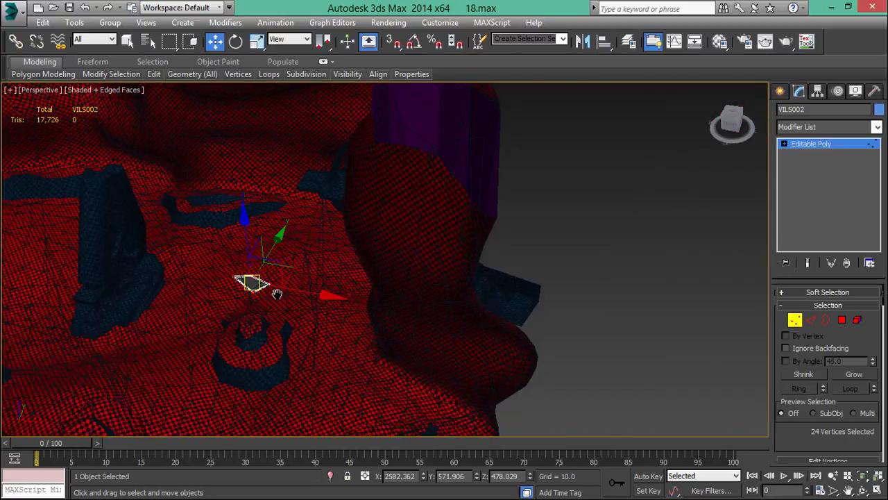
pyautogui.keyDown('alt'); pyautogui.moveTo(275, 294); pyautogui.dragTo(416, 297, button='middle'); pyautogui.keyUp('alt')
pyautogui.scroll(5, 457, 347)
pyautogui.scroll(-8, 353, 302)
pyautogui.scroll(7, 416, 297)
pyautogui.scroll(-3, 469, 245)
pyautogui.keyDown('alt'); pyautogui.moveTo(446, 268); pyautogui.dragTo(404, 258, button='middle'); pyautogui.keyUp('alt')
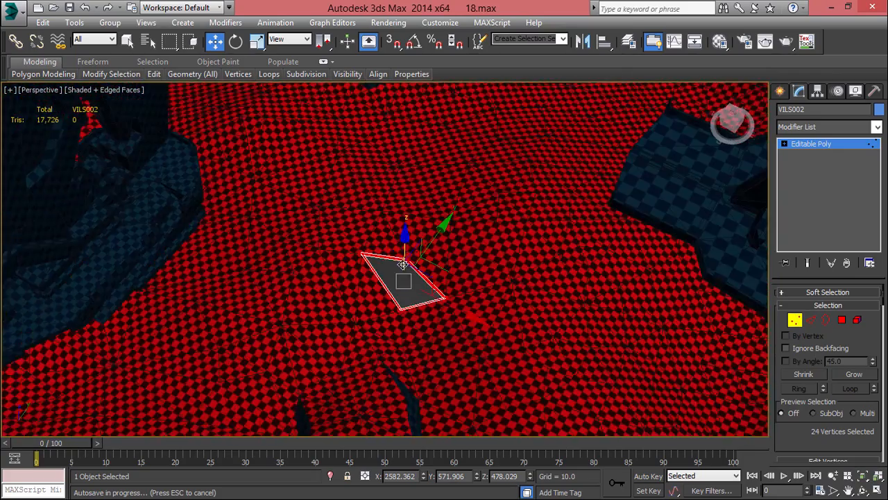
pyautogui.scroll(-6, 440, 327)
pyautogui.moveTo(439, 328); pyautogui.dragTo(335, 269, button='middle')
pyautogui.scroll(-3, 335, 270)
# Leave vertex editing of VILS002 and inspect the marker outline along the hole's edges up close.
pyautogui.click(780, 91)
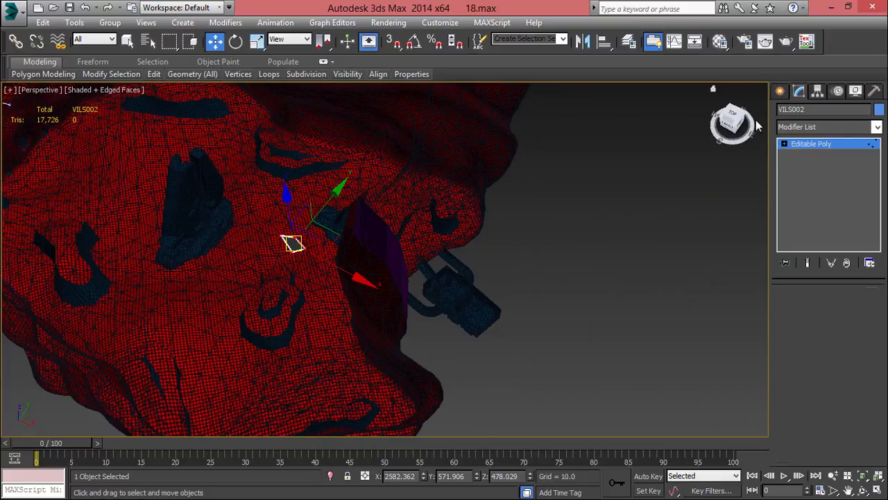
pyautogui.moveTo(283, 257); pyautogui.dragTo(357, 287, button='middle')
pyautogui.scroll(5, 372, 264)
pyautogui.scroll(-7, 376, 262)
pyautogui.scroll(6, 381, 257)
pyautogui.scroll(6, 344, 201)
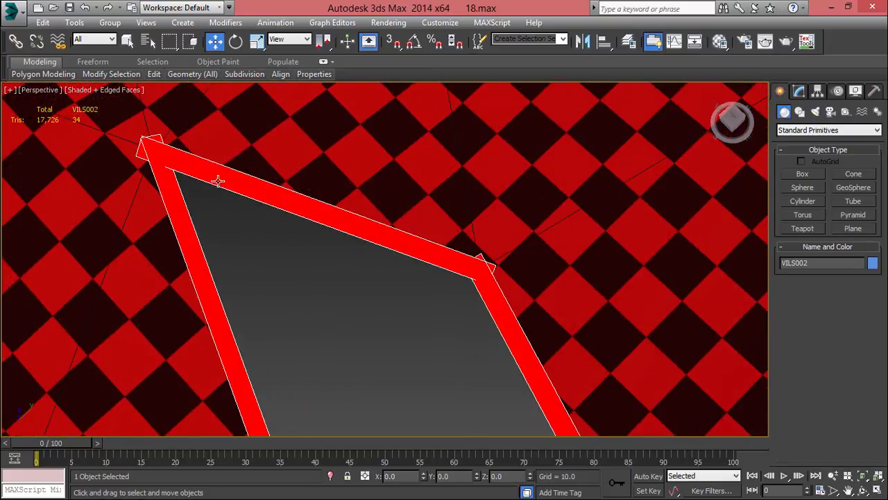
pyautogui.scroll(-4, 218, 177)
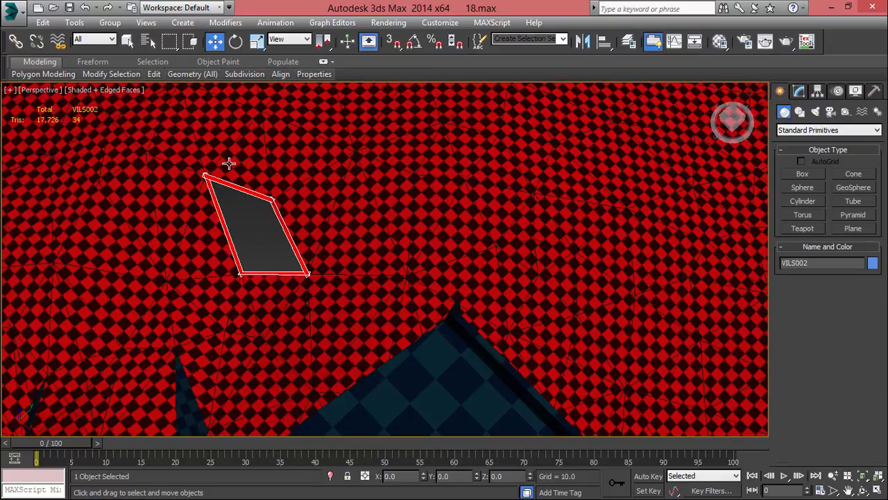
# Select the level mesh, isolate it, and bring the open hole in the canyon floor into close view.
pyautogui.click(367, 241)
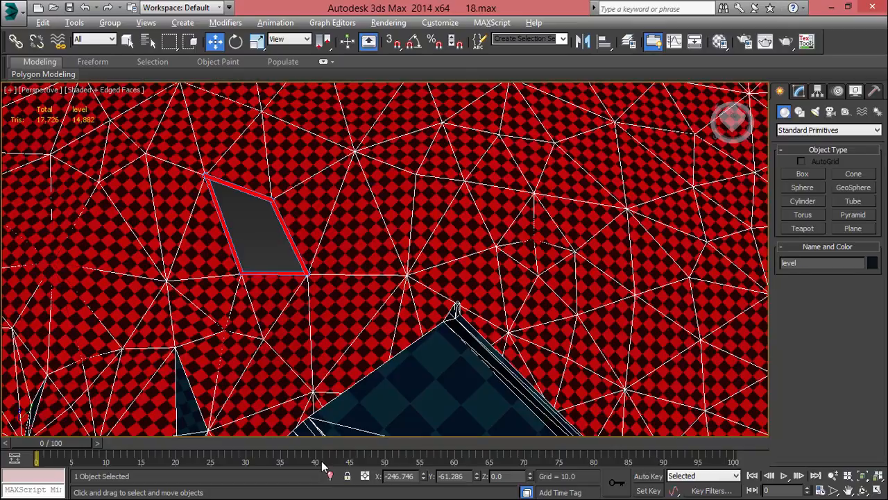
pyautogui.hotkey('alt', 'q')
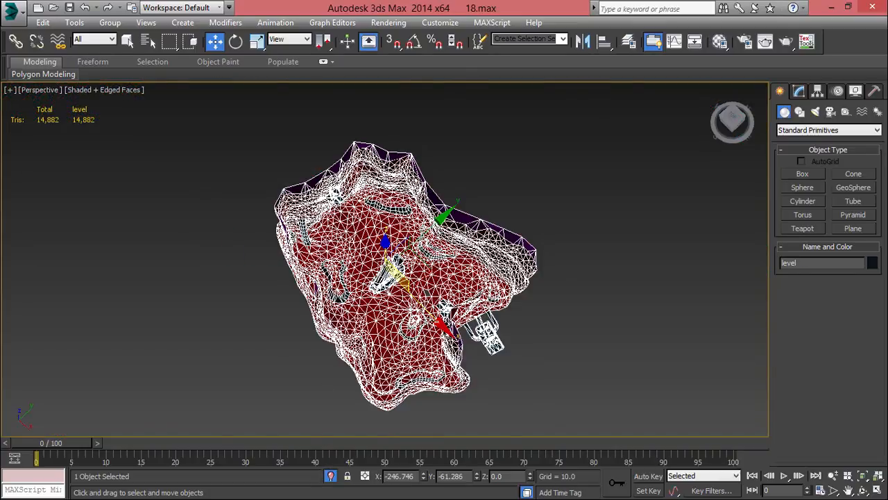
pyautogui.scroll(8, 427, 305)
pyautogui.moveTo(422, 240); pyautogui.dragTo(422, 287, button='middle')
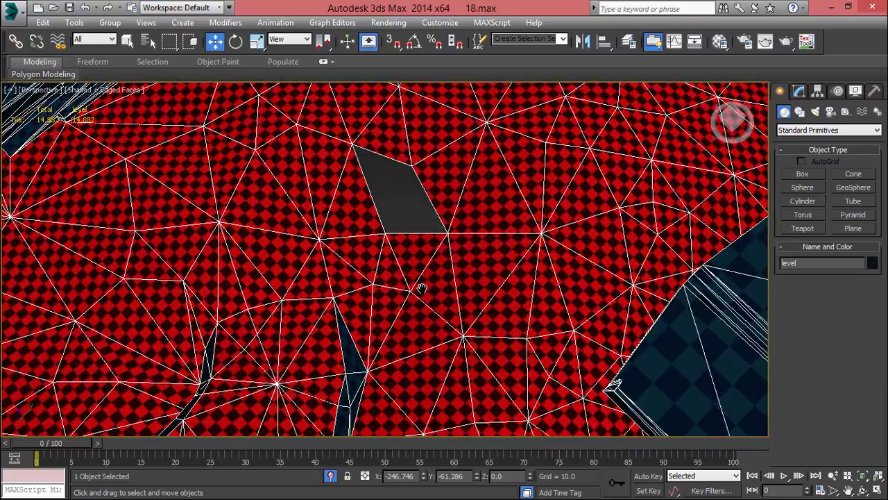
# Convert the level mesh to an Editable Poly.
pyautogui.press('3')
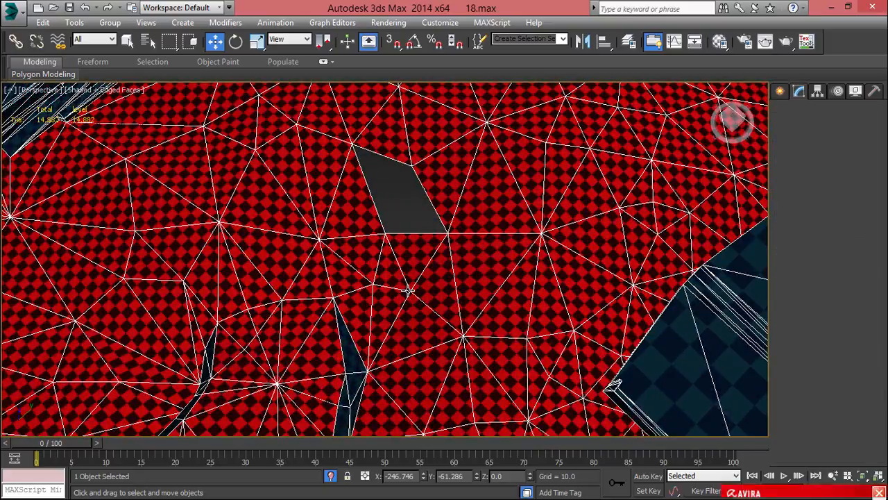
pyautogui.click(778, 481)
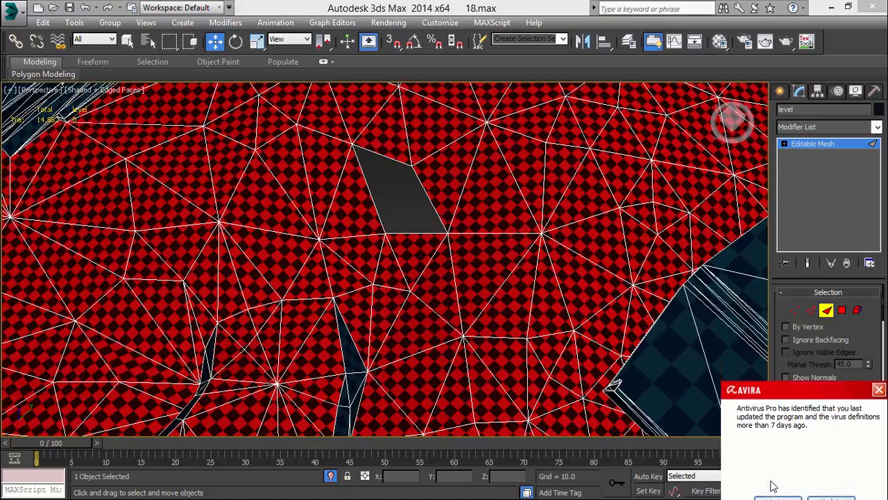
pyautogui.press('q')
pyautogui.rightClick(412, 180)
pyautogui.moveTo(513, 297)
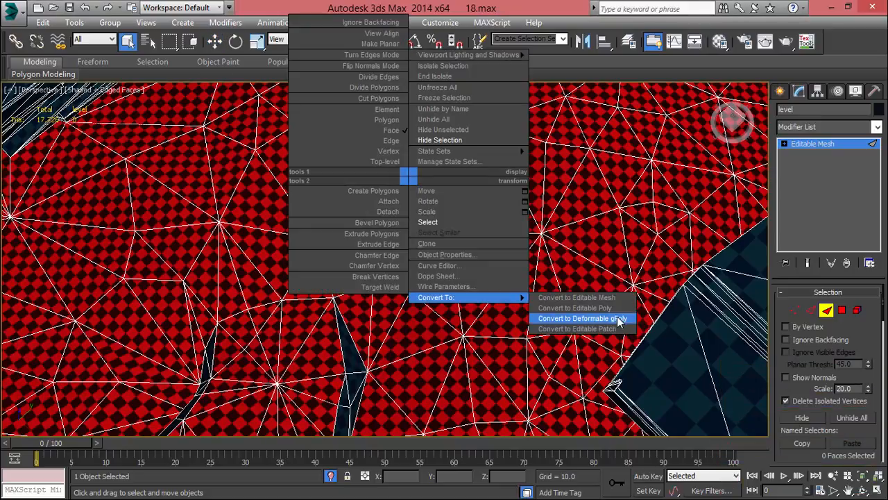
pyautogui.click(614, 308)
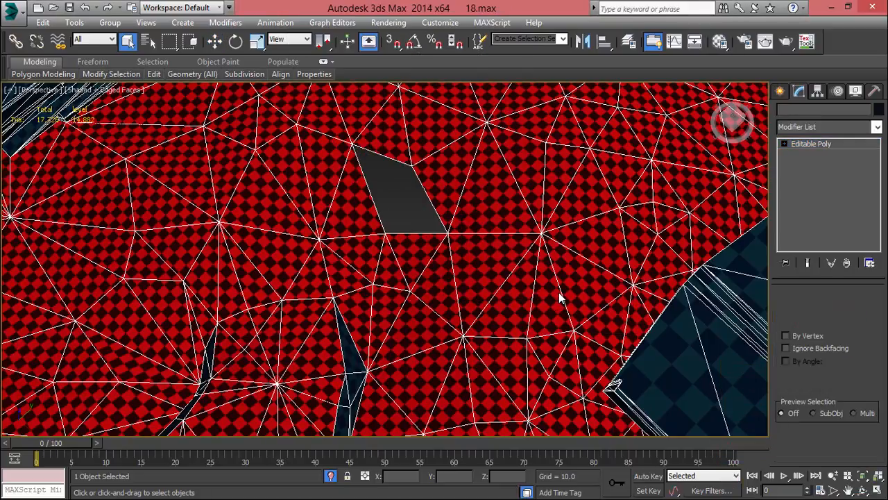
# Select the four-edge border of the open floor hole and cap it.
pyautogui.press('3')
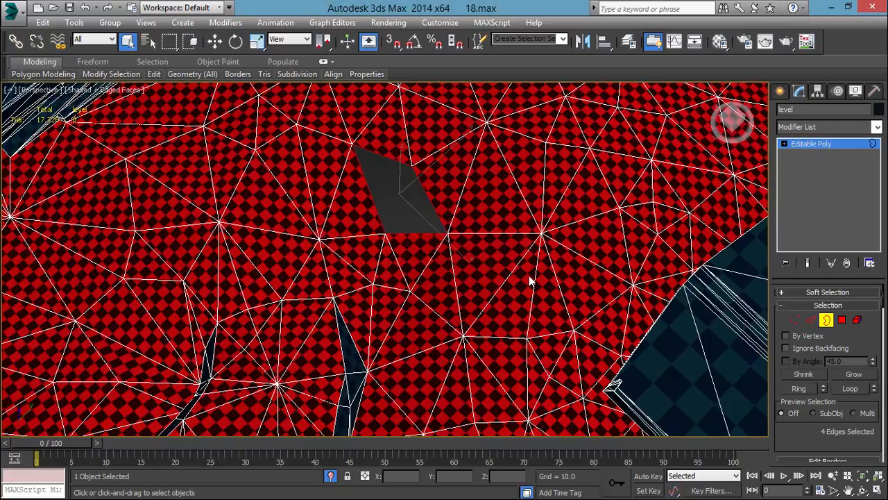
pyautogui.press('z')
pyautogui.keyDown('alt'); pyautogui.moveTo(433, 277); pyautogui.dragTo(392, 239, button='middle'); pyautogui.keyUp('alt')
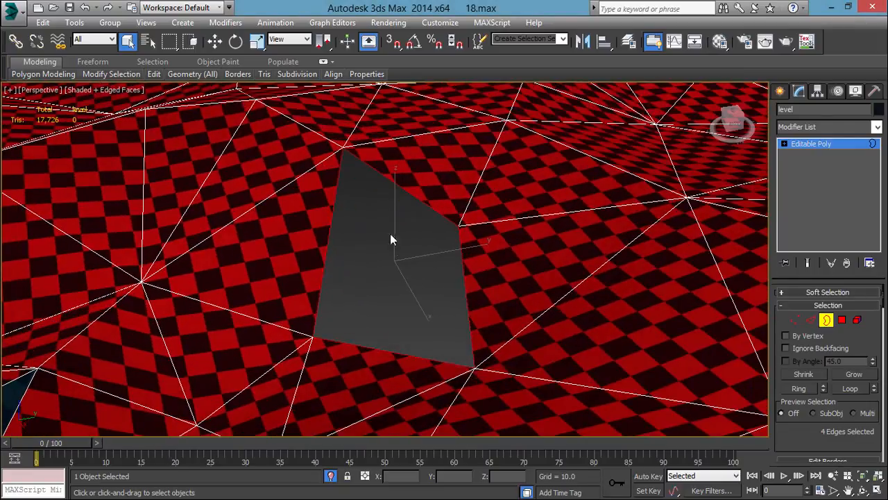
pyautogui.rightClick(601, 195)
pyautogui.click(576, 228)
pyautogui.keyDown('alt'); pyautogui.moveTo(536, 266); pyautogui.dragTo(548, 326, button='middle'); pyautogui.keyUp('alt')
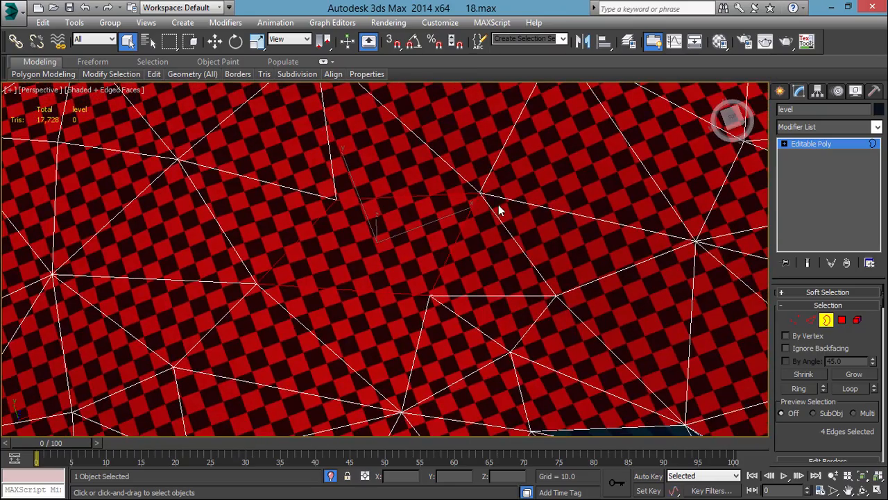
pyautogui.moveTo(448, 189); pyautogui.dragTo(444, 178, button='middle')
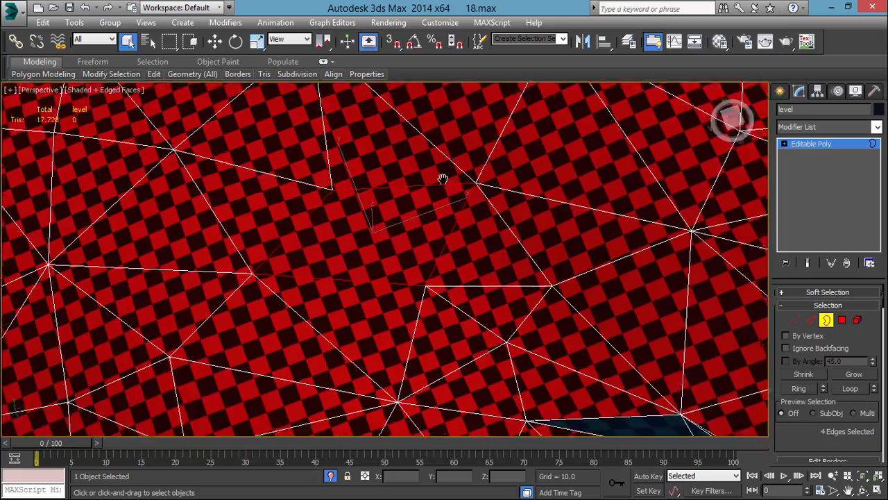
# Select the floor polygons around the capped area and delete them, leaving a much larger hole.
pyautogui.scroll(-4, 441, 211)
pyautogui.keyDown('alt'); pyautogui.moveTo(440, 211); pyautogui.dragTo(343, 177, button='middle'); pyautogui.keyUp('alt')
pyautogui.press('1')
pyautogui.press('4')
pyautogui.moveTo(382, 140); pyautogui.dragTo(570, 289)
pyautogui.press('Delete')
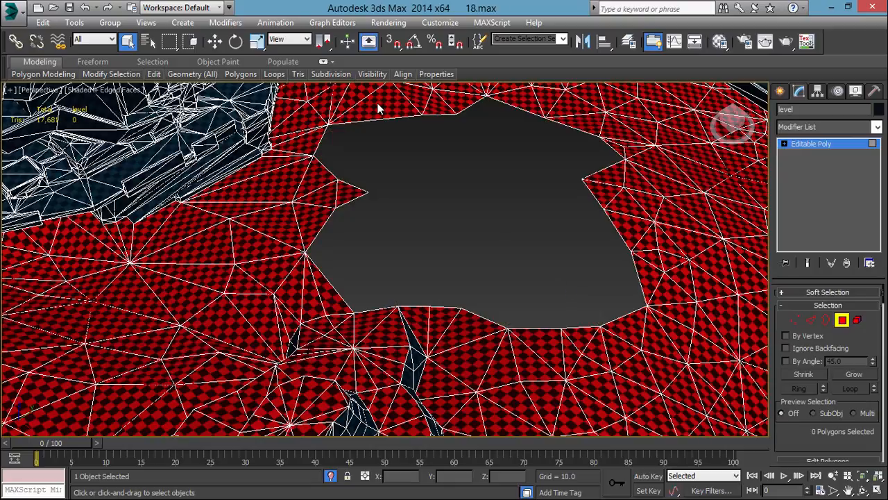
# Select the border of the enlarged floor hole and cap it.
pyautogui.press('3')
pyautogui.click(369, 127)
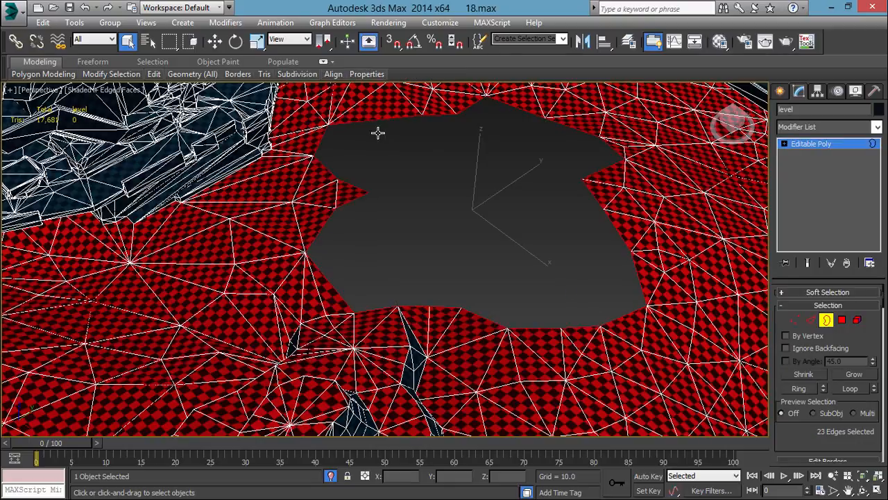
pyautogui.rightClick(474, 174)
pyautogui.click(441, 208)
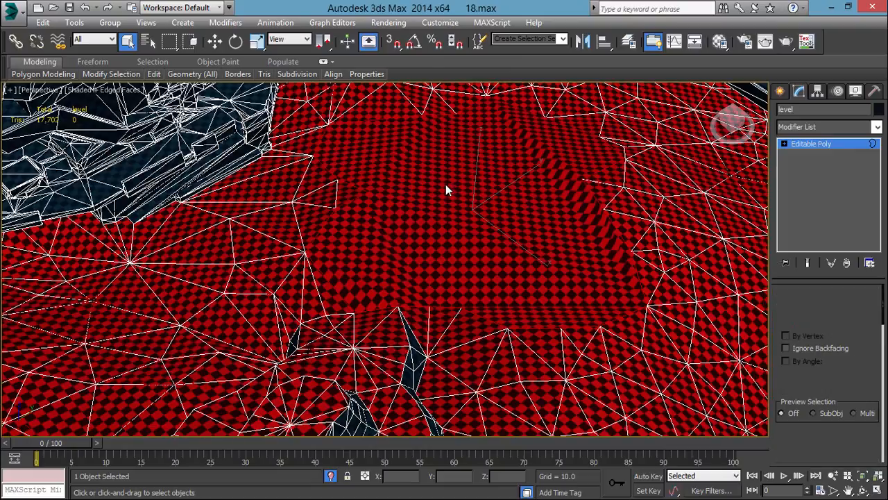
# Select all vertices of the level and try to connect them across the new cap.
pyautogui.press('1')
pyautogui.scroll(2, 416, 187)
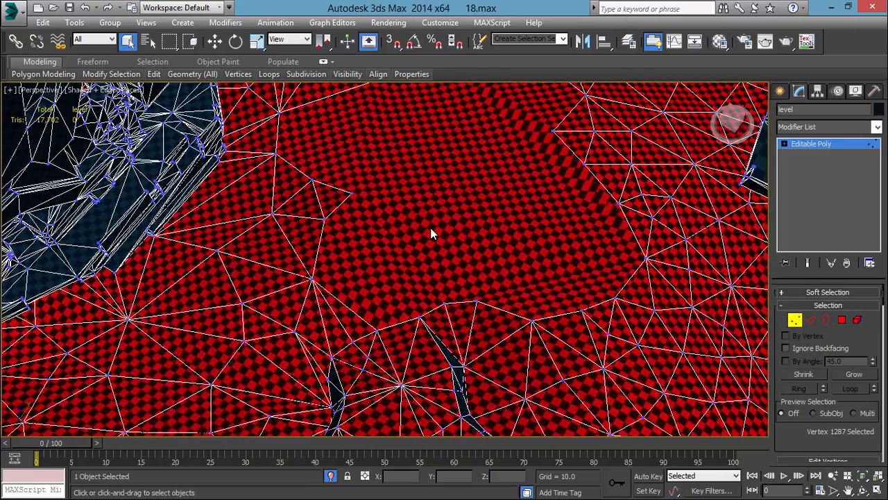
pyautogui.moveTo(430, 227); pyautogui.dragTo(428, 272, button='middle')
pyautogui.hotkey('ctrl', 'a')
pyautogui.rightClick(465, 201)
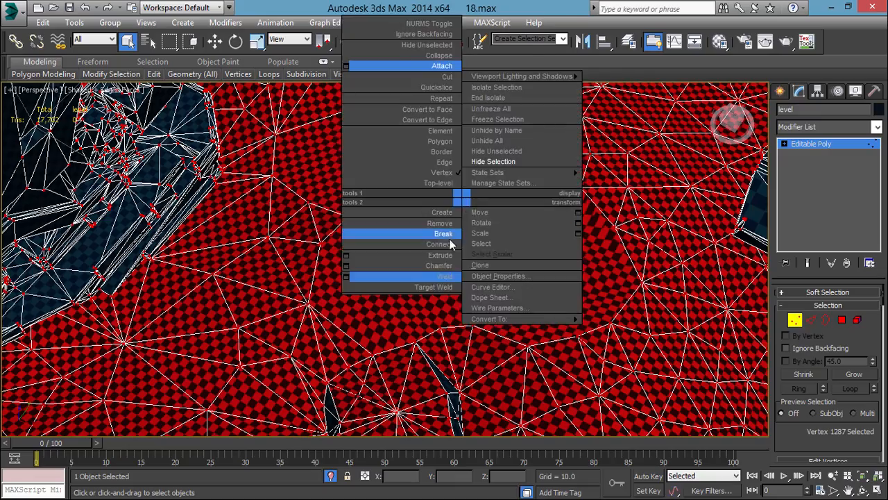
pyautogui.click(447, 245)
# Remove the large cap so the floor hole is open again.
pyautogui.scroll(2, 582, 206)
pyautogui.keyDown('alt'); pyautogui.moveTo(583, 206); pyautogui.dragTo(548, 189, button='middle'); pyautogui.keyUp('alt')
pyautogui.moveTo(359, 213); pyautogui.dragTo(389, 287, button='middle')
pyautogui.press('Delete')
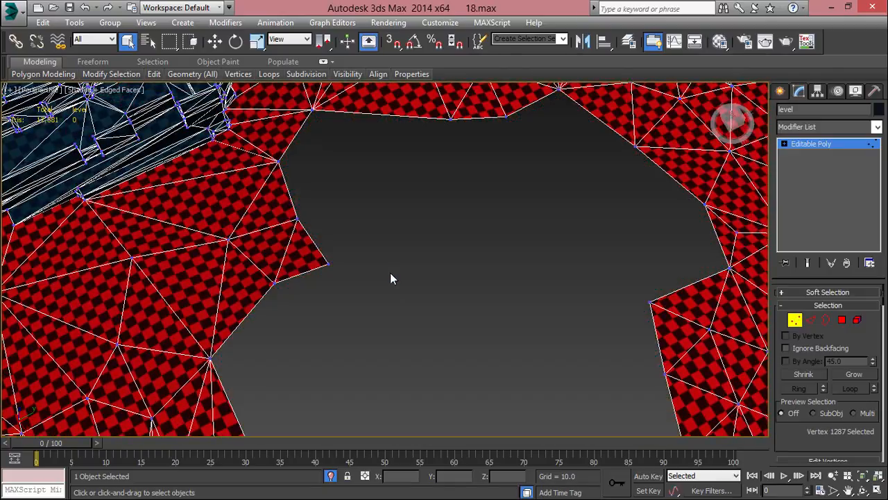
# At polygon level, create a four-sided polygon across the hole's corner nearest the dark rock wall, using its rim vertices.
pyautogui.keyDown('alt'); pyautogui.moveTo(405, 248); pyautogui.dragTo(548, 238, button='middle'); pyautogui.keyUp('alt')
pyautogui.press('4')
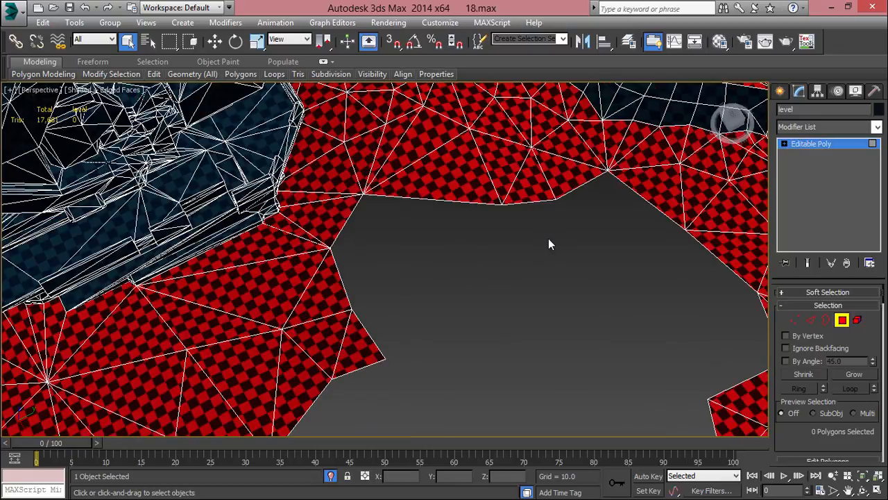
pyautogui.rightClick(545, 237)
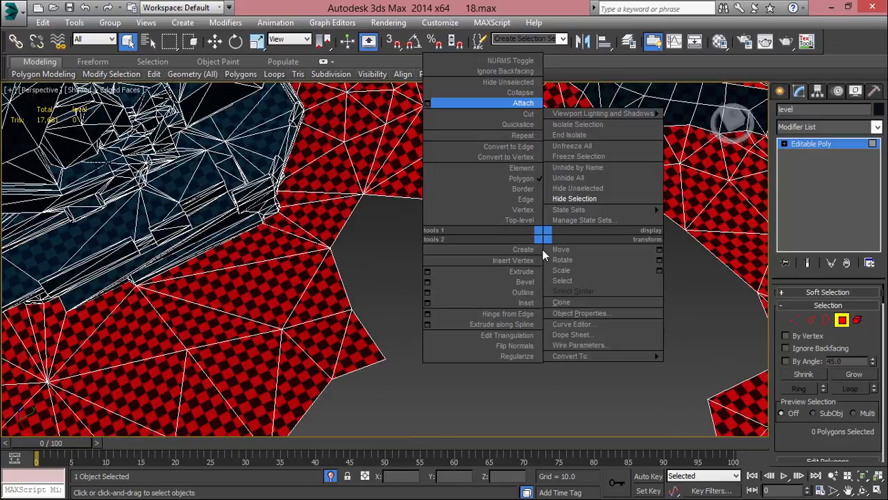
pyautogui.click(489, 249)
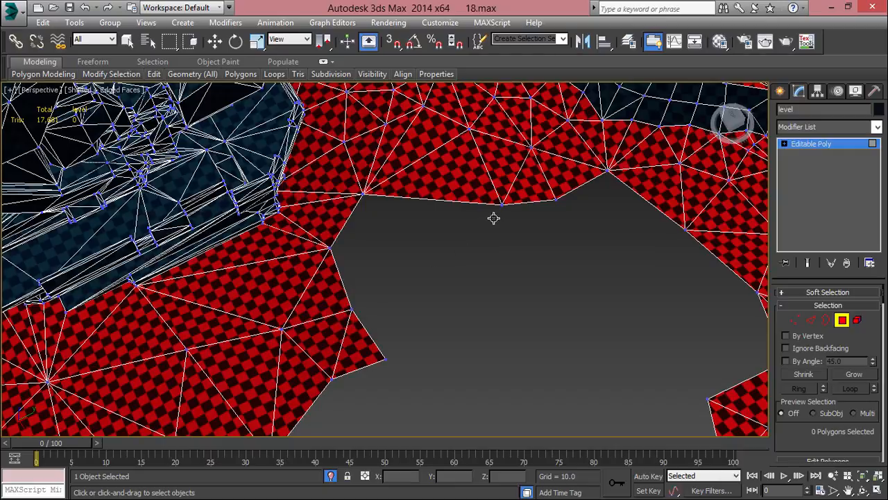
pyautogui.click(352, 307)
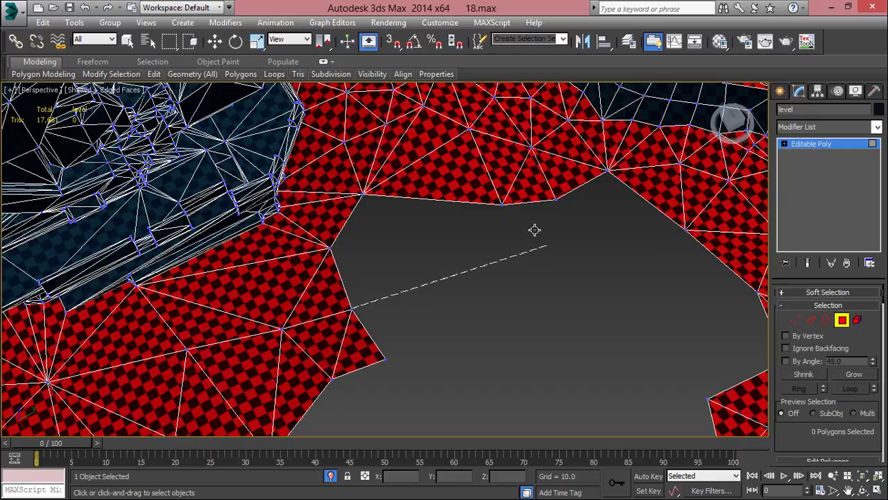
pyautogui.click(503, 204)
pyautogui.rightClick(364, 195)
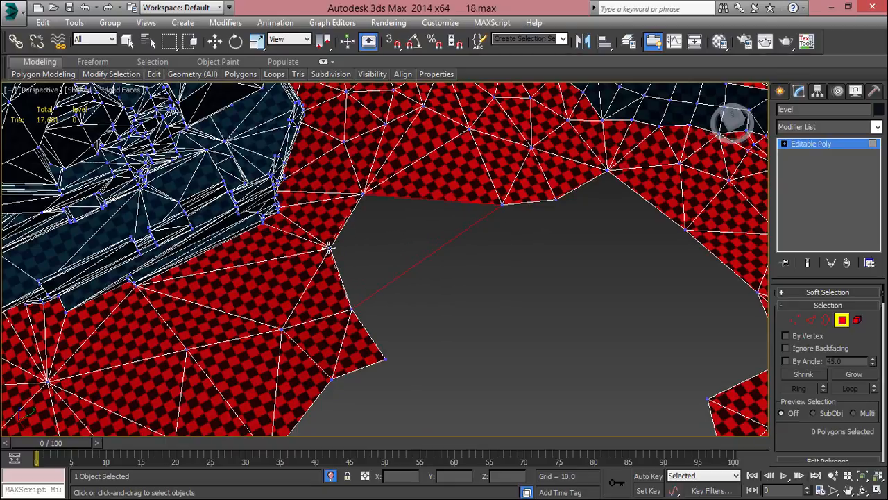
pyautogui.click(332, 251)
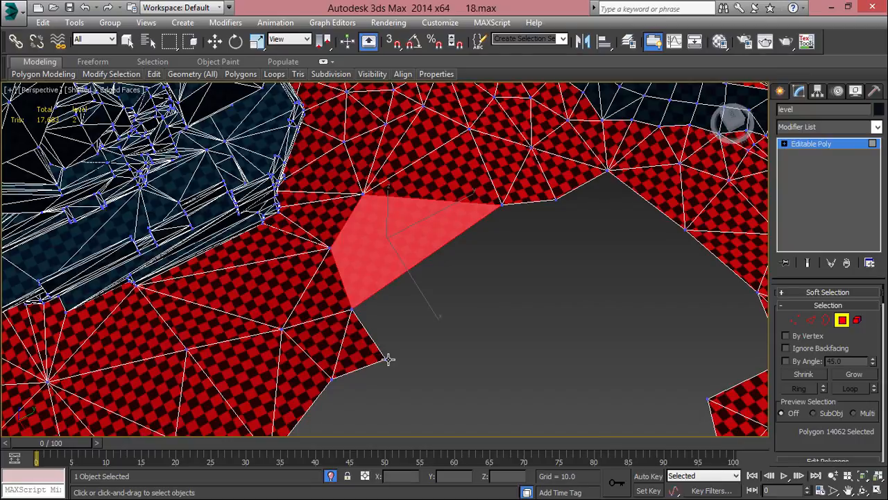
# Create a second four-sided polygon alongside the first, plus a triangle across the pointed corner next to it.
pyautogui.click(386, 358)
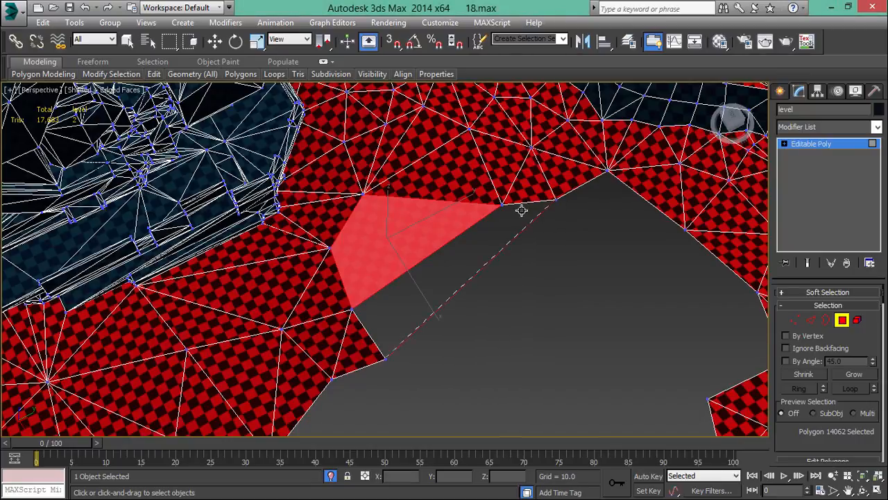
pyautogui.click(350, 310)
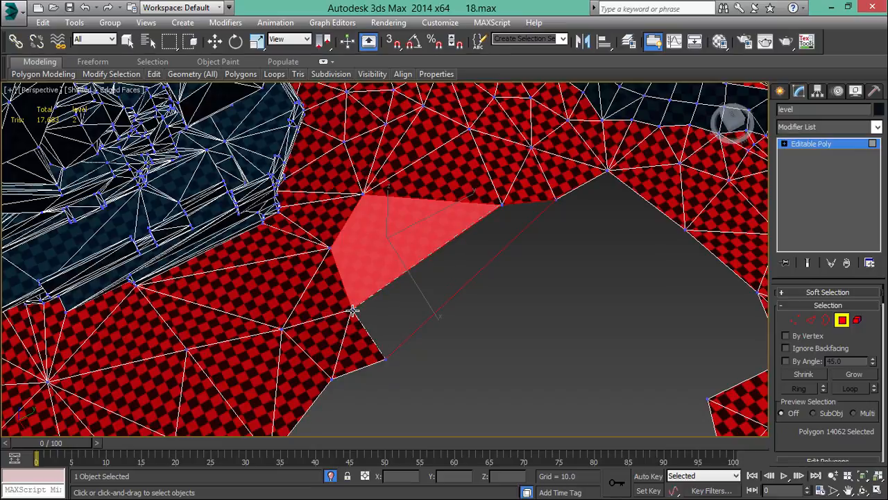
pyautogui.doubleClick(387, 358)
pyautogui.moveTo(549, 317); pyautogui.dragTo(452, 294, button='middle')
pyautogui.click(460, 176)
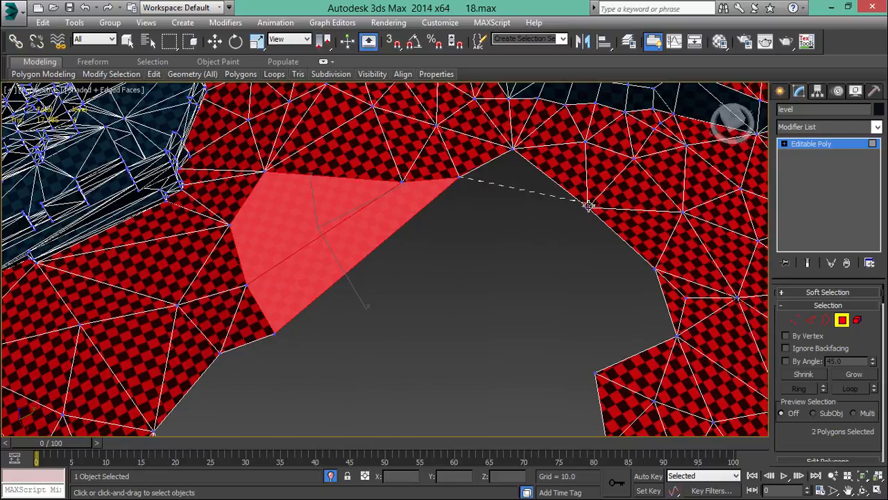
pyautogui.doubleClick(511, 148)
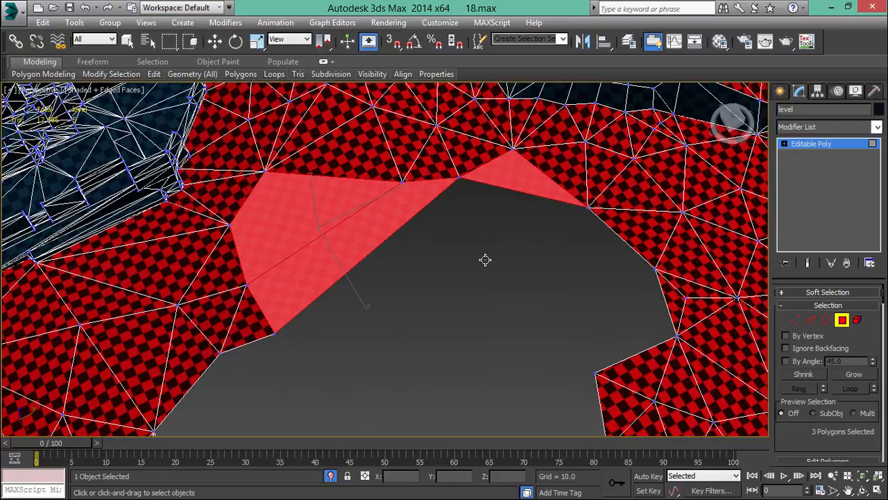
# Turn on 3D snapping and create a four-sided polygon from the triangle's edge across the next rim vertices.
pyautogui.moveTo(485, 259)
pyautogui.keyDown('alt'); pyautogui.mouseDown(button='middle')
pyautogui.moveTo(423, 265)
pyautogui.moveTo(462, 273)
pyautogui.moveTo(537, 248)
pyautogui.moveTo(541, 223)
pyautogui.moveTo(482, 257)
pyautogui.mouseUp(button='middle'); pyautogui.keyUp('alt')
pyautogui.moveTo(466, 321); pyautogui.dragTo(523, 323, button='middle')
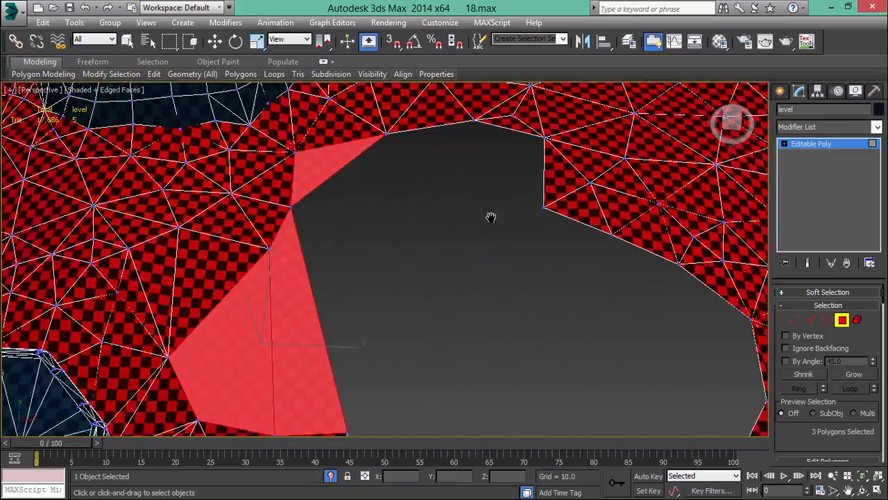
pyautogui.moveTo(490, 217); pyautogui.dragTo(399, 266, button='middle')
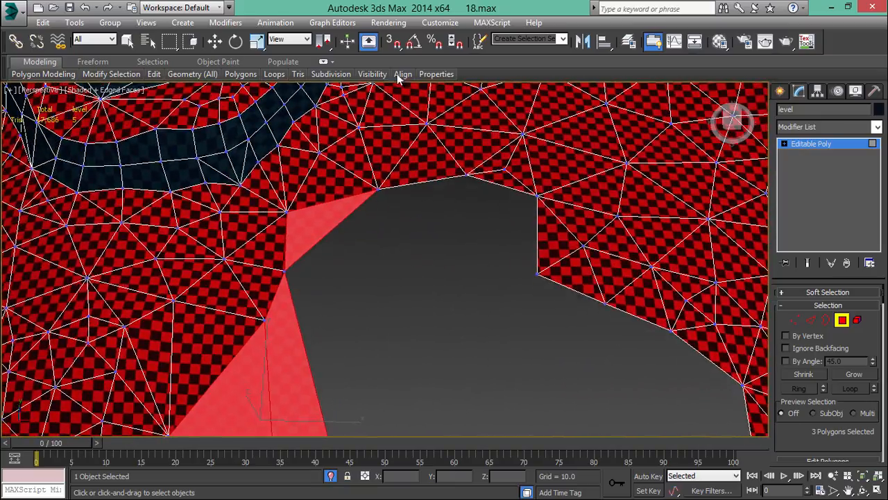
pyautogui.click(393, 41)
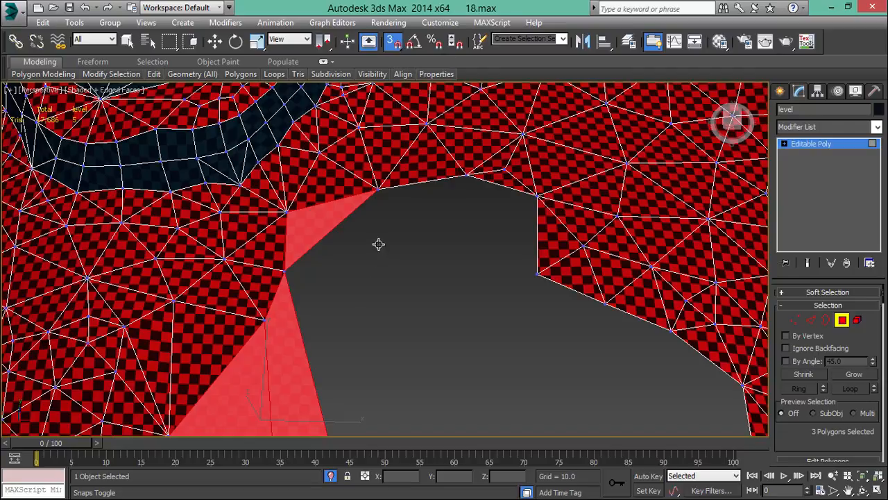
pyautogui.moveTo(424, 74)
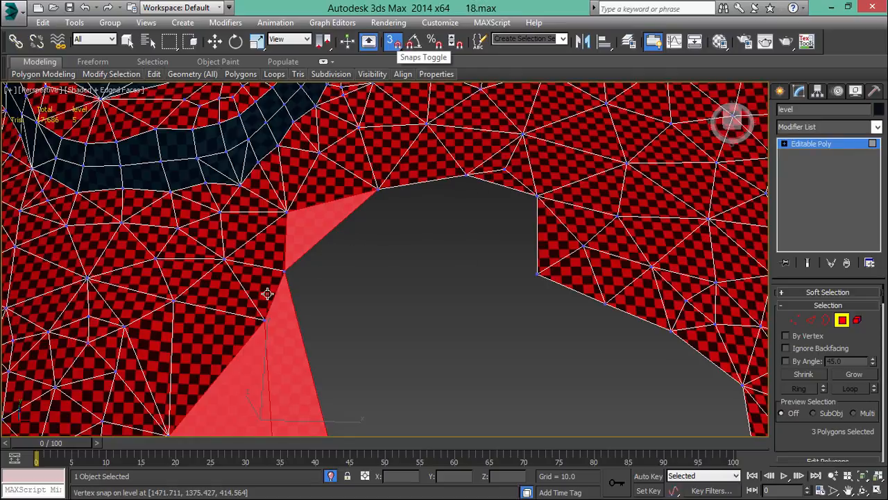
pyautogui.click(285, 269)
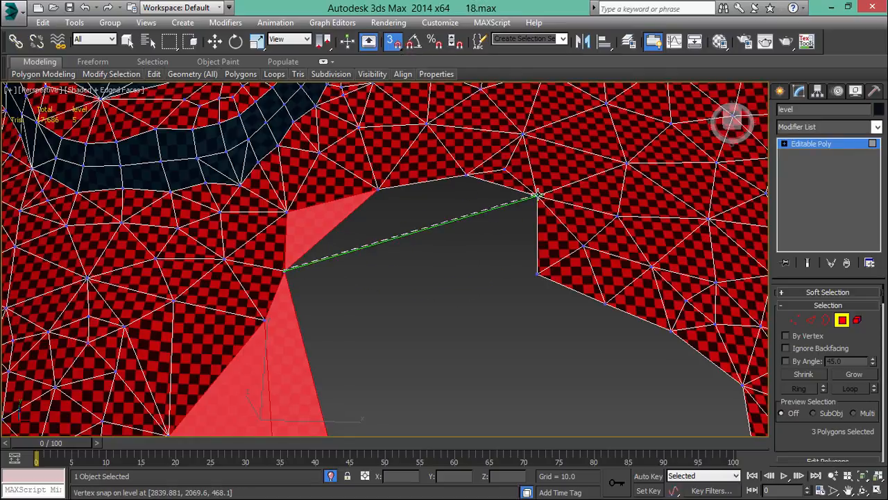
pyautogui.click(464, 176)
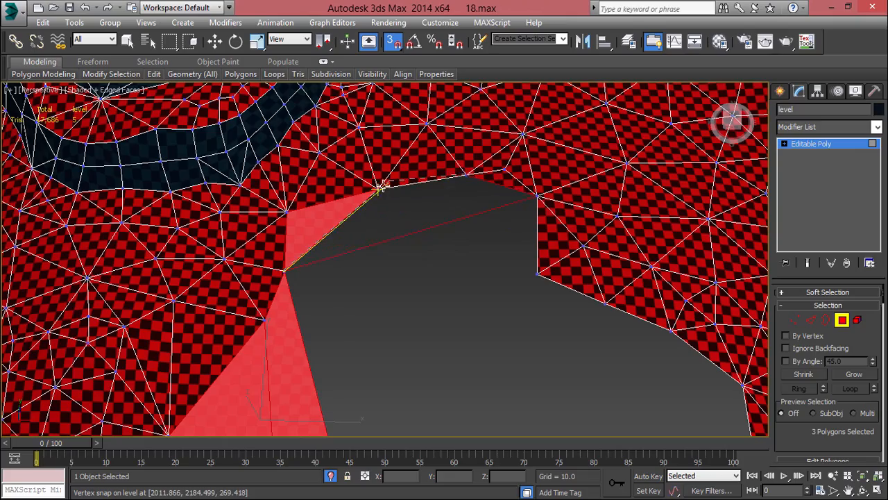
pyautogui.doubleClick(378, 188)
# Create a snapped triangle between the last polygon's long edge and the next protruding vertex on the hole's rim.
pyautogui.scroll(5, 447, 269)
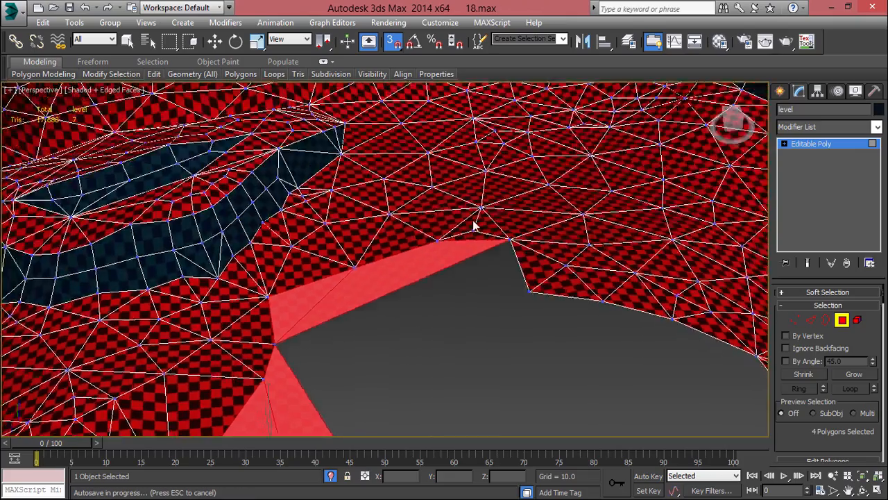
pyautogui.scroll(-3, 433, 264)
pyautogui.scroll(3, 429, 291)
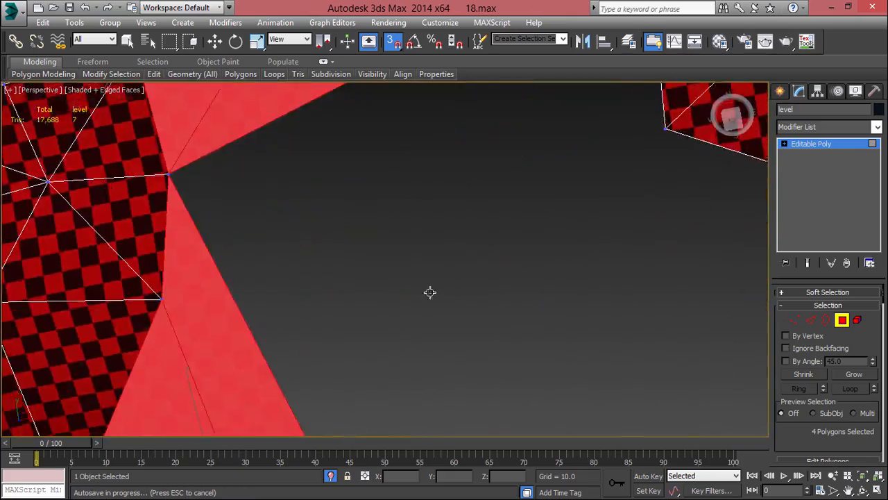
pyautogui.scroll(-4, 399, 266)
pyautogui.scroll(2, 367, 233)
pyautogui.keyDown('alt'); pyautogui.moveTo(366, 233); pyautogui.dragTo(329, 259, button='middle'); pyautogui.keyUp('alt')
pyautogui.click(325, 257)
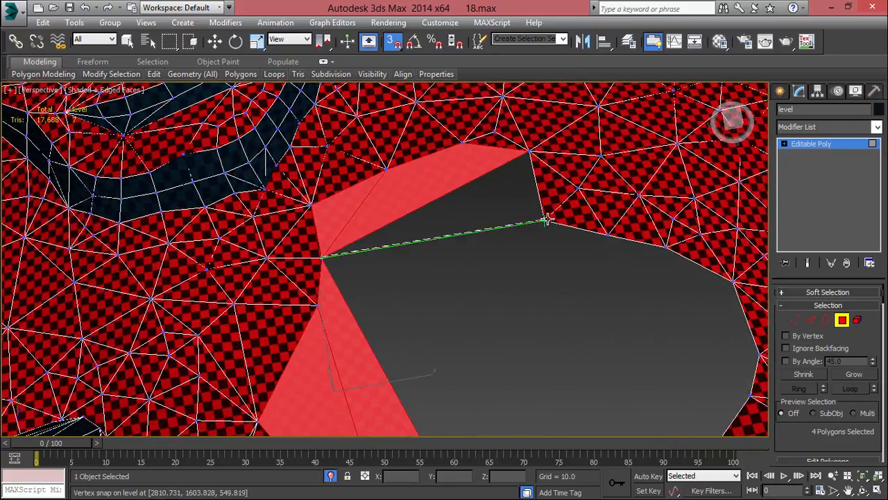
pyautogui.click(545, 221)
pyautogui.click(528, 150)
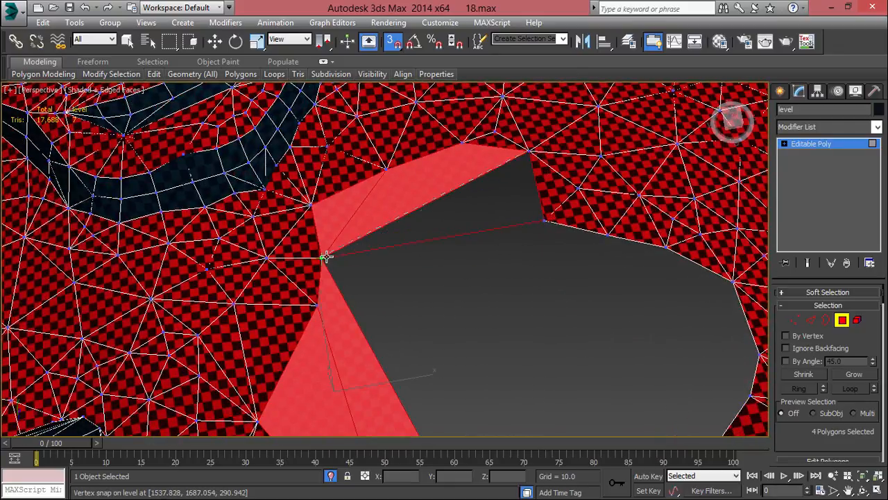
pyautogui.scroll(-3, 483, 270)
pyautogui.keyDown('alt'); pyautogui.moveTo(440, 204); pyautogui.dragTo(382, 202, button='middle'); pyautogui.keyUp('alt')
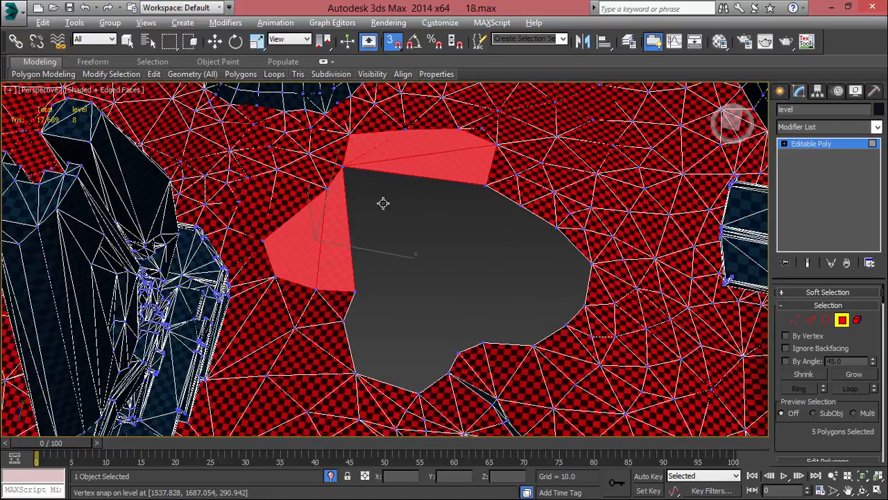
# Turn off snapping and create a four-sided polygon from the fill's open corner edges to the next two rim vertices.
pyautogui.rightClick(418, 271)
pyautogui.press('s')
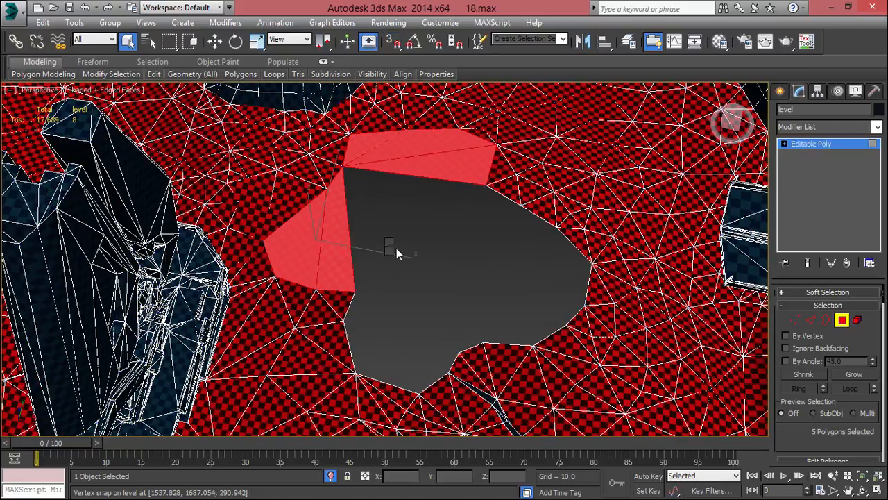
pyautogui.rightClick(396, 253)
pyautogui.click(361, 278)
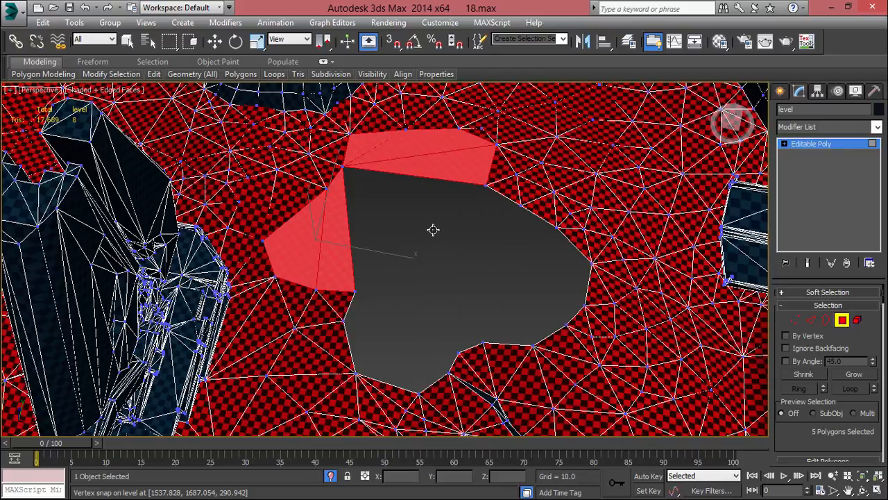
pyautogui.click(366, 292)
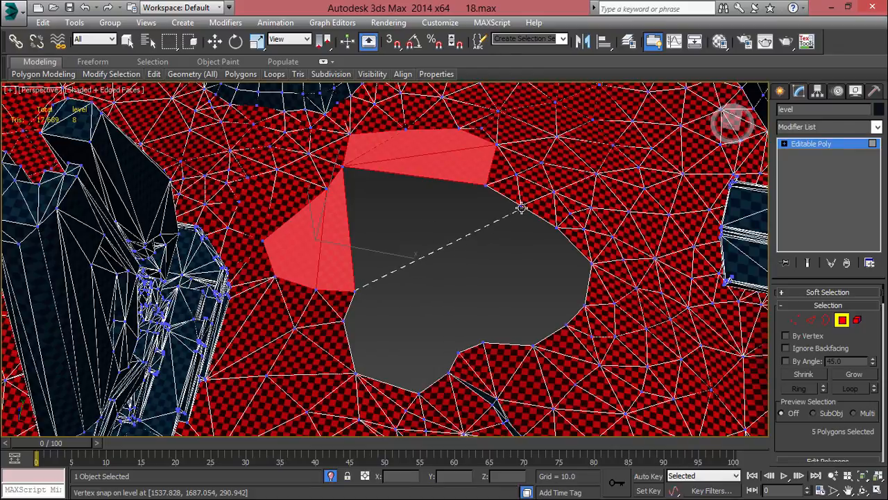
pyautogui.click(488, 184)
pyautogui.doubleClick(354, 291)
pyautogui.rightClick(492, 266)
pyautogui.keyDown('alt'); pyautogui.moveTo(492, 267); pyautogui.dragTo(501, 211, button='middle'); pyautogui.keyUp('alt')
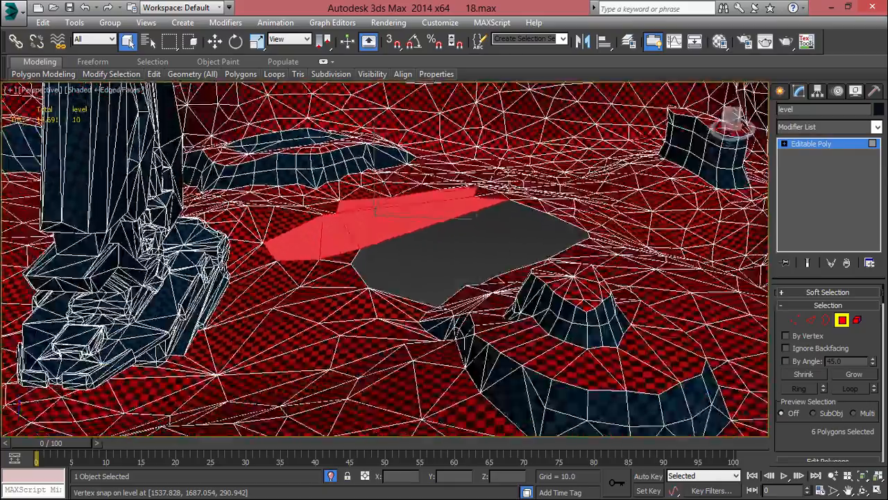
# Select the new polygon's corner vertex on the rim and examine up close whether it is attached.
pyautogui.scroll(10, 520, 236)
pyautogui.press('1')
pyautogui.click(468, 201)
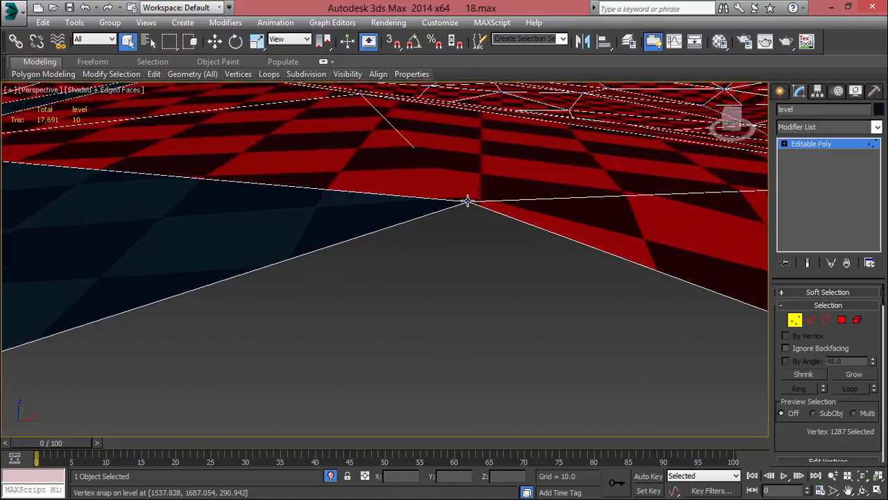
pyautogui.scroll(-10, 484, 223)
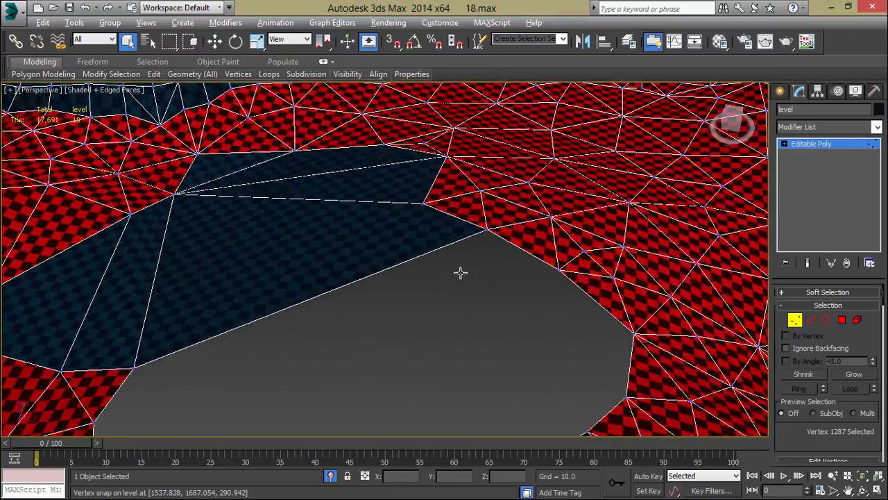
pyautogui.scroll(-5, 451, 264)
# At polygon level, try to create a four-sided polygon along the fill's long edge with one corner inside the hole, and deselect the polygons.
pyautogui.press('4')
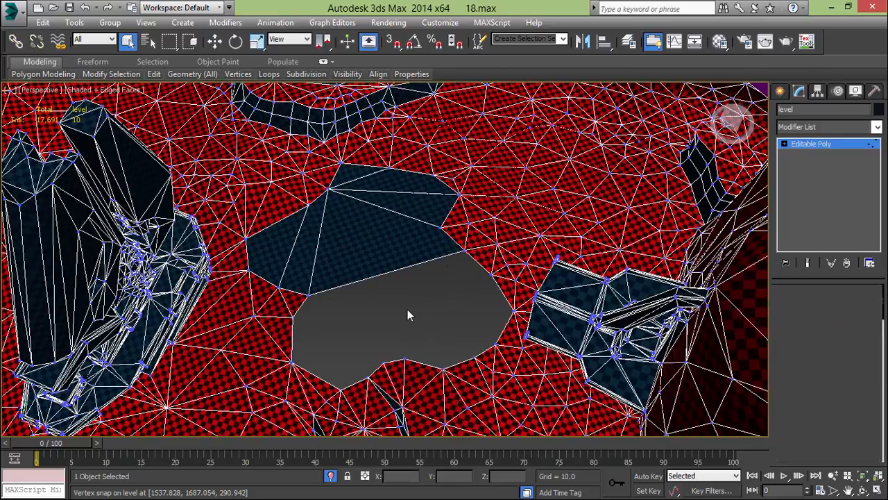
pyautogui.rightClick(404, 306)
pyautogui.click(385, 322)
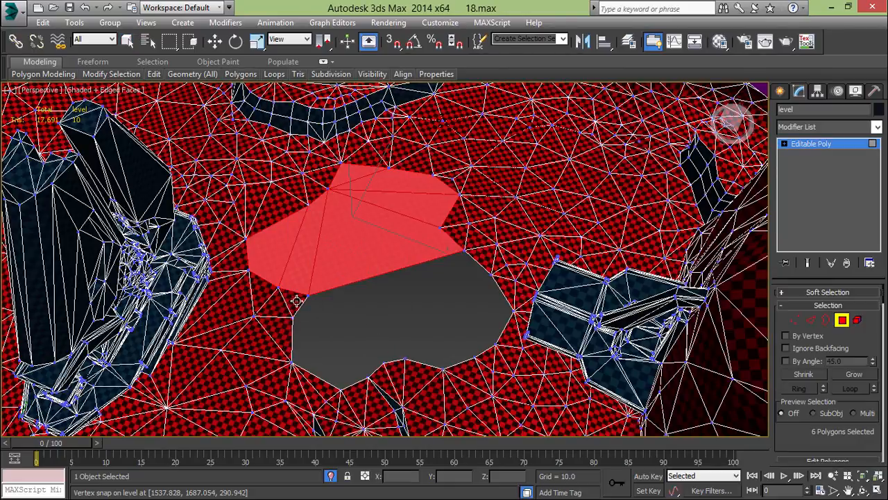
pyautogui.click(309, 294)
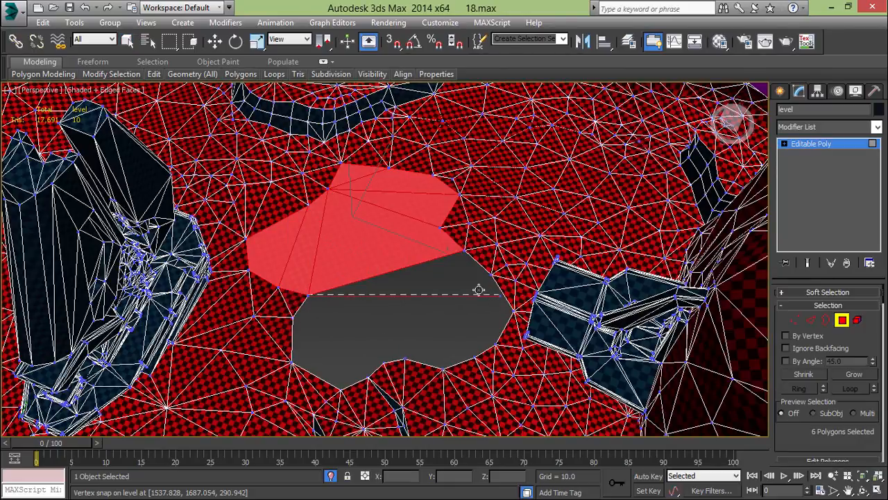
pyautogui.click(479, 290)
pyautogui.doubleClick(465, 251)
pyautogui.keyDown('alt'); pyautogui.moveTo(504, 312); pyautogui.dragTo(490, 232, button='middle'); pyautogui.keyUp('alt')
pyautogui.scroll(5, 490, 232)
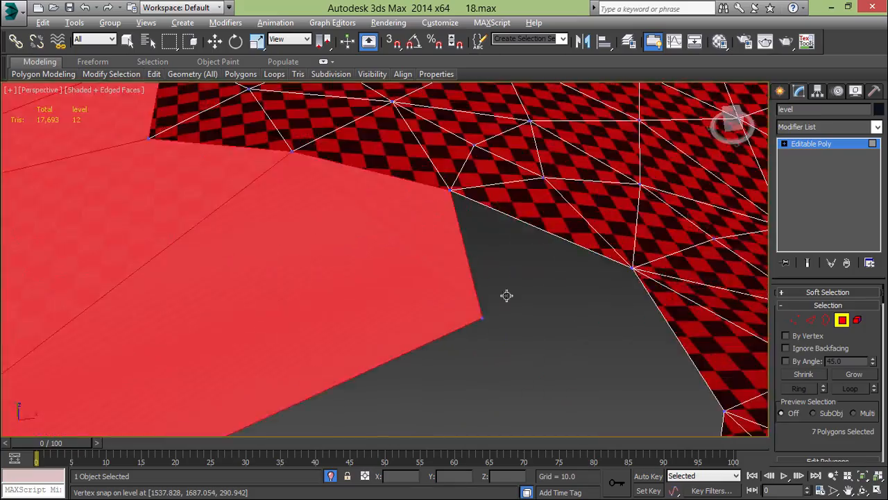
pyautogui.keyDown('alt'); pyautogui.moveTo(506, 296); pyautogui.dragTo(486, 332, button='middle'); pyautogui.keyUp('alt')
pyautogui.rightClick(504, 304)
pyautogui.click(504, 304)
pyautogui.scroll(-6, 486, 304)
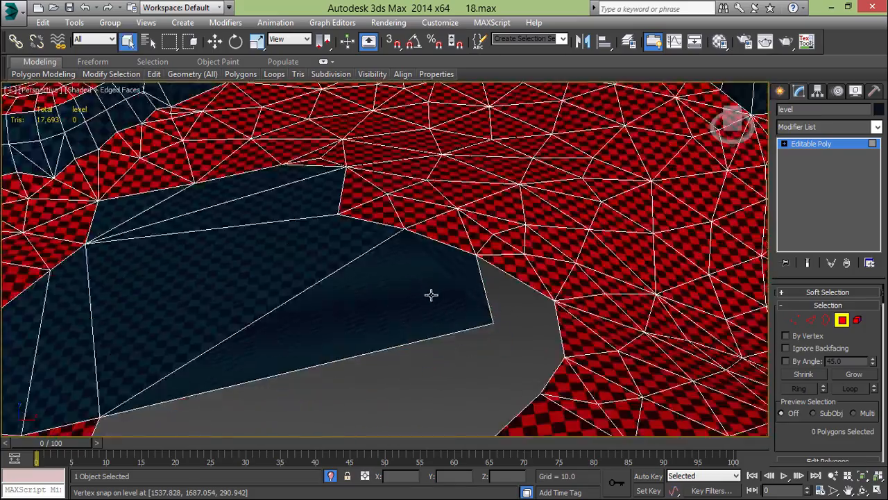
pyautogui.keyDown('alt'); pyautogui.moveTo(430, 296); pyautogui.dragTo(396, 347, button='middle'); pyautogui.keyUp('alt')
# Undo the polygons built by hand across the floor hole.
pyautogui.hotkey('ctrl', 'z')
pyautogui.hotkey('ctrl', 'z')
pyautogui.hotkey('ctrl', 'z')
pyautogui.hotkey('ctrl', 'z')
pyautogui.hotkey('ctrl', 'z')
pyautogui.hotkey('ctrl', 'z')
pyautogui.hotkey('ctrl', 'z')
pyautogui.hotkey('ctrl', 'z')
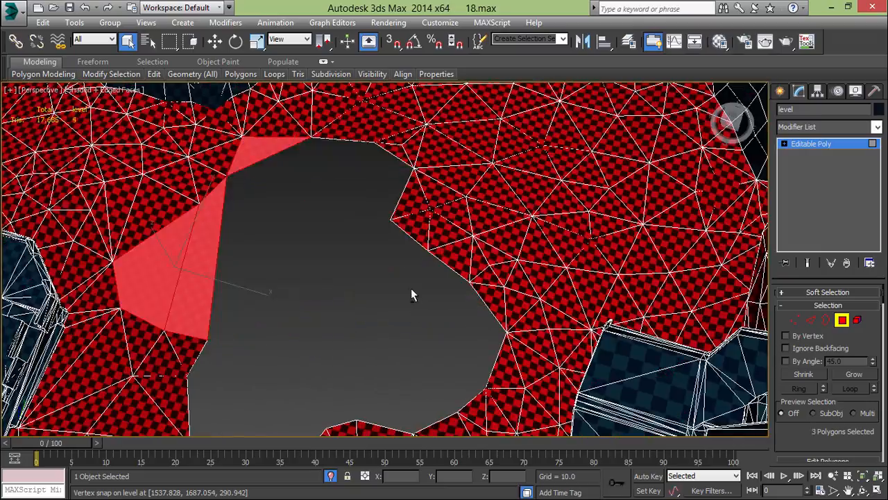
pyautogui.scroll(-4, 458, 266)
pyautogui.moveTo(415, 285); pyautogui.dragTo(530, 265, button='middle')
pyautogui.hotkey('ctrl', 'z')
# Deselect the level mesh and exit isolation to show the imported markers on the canyon.
pyautogui.scroll(-6, 530, 265)
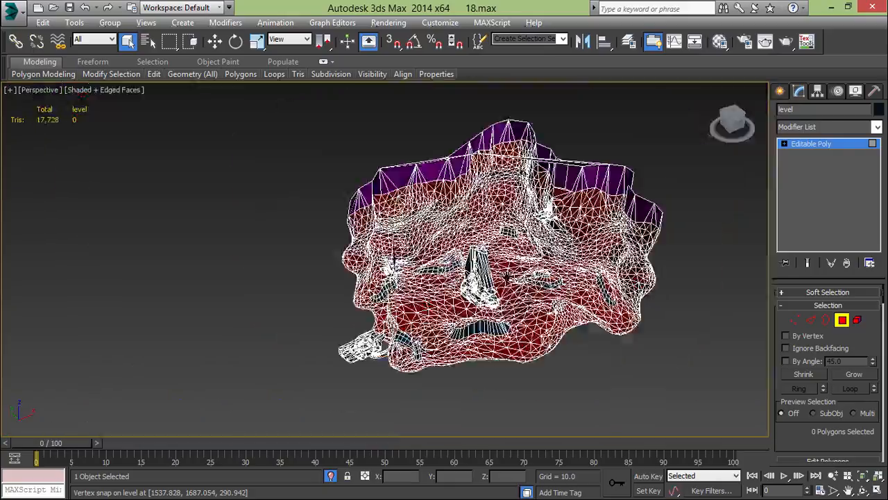
pyautogui.moveTo(657, 297); pyautogui.dragTo(555, 285, button='middle')
pyautogui.press('2')
pyautogui.click(778, 93)
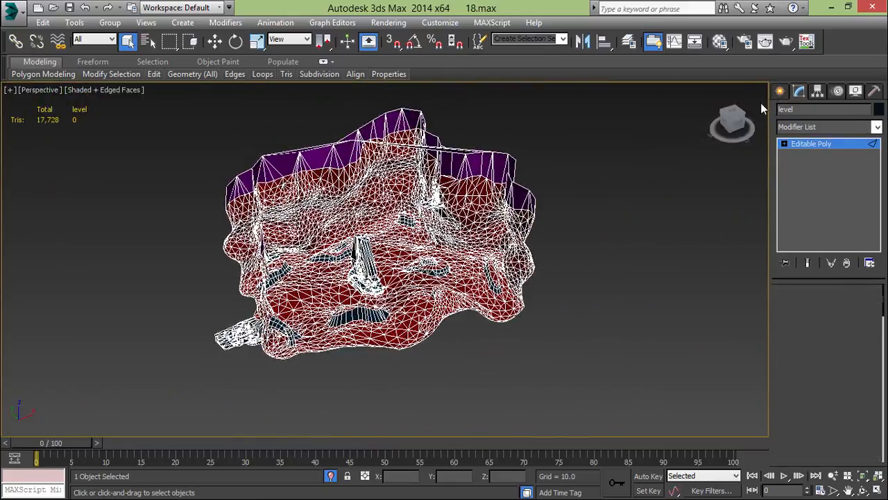
pyautogui.click(535, 258)
pyautogui.moveTo(490, 261); pyautogui.dragTo(346, 292, button='middle')
pyautogui.scroll(10, 346, 292)
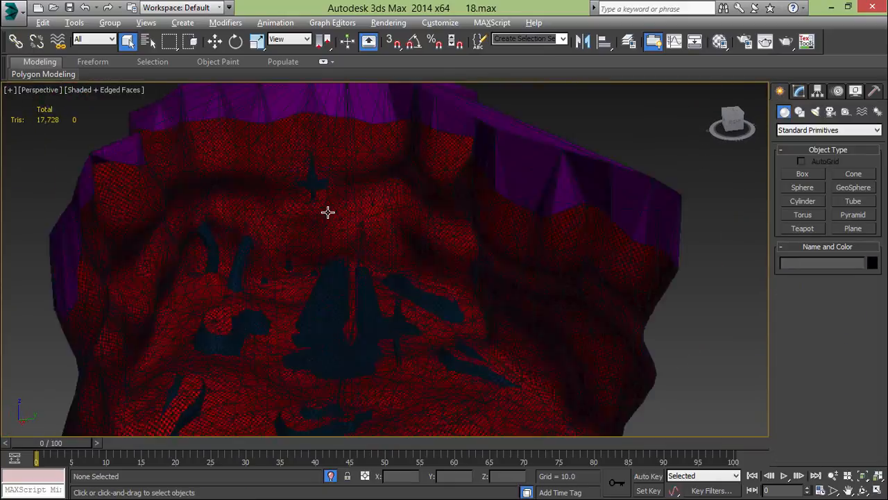
pyautogui.click(329, 476)
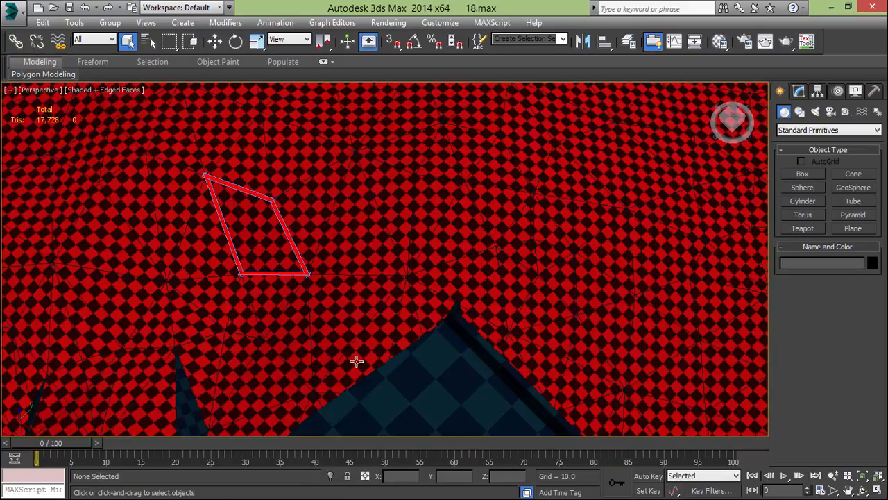
# Select the level mesh at the seam marker on the canyon wall and switch to vertex level.
pyautogui.scroll(-10, 446, 326)
pyautogui.keyDown('alt'); pyautogui.moveTo(466, 278); pyautogui.dragTo(347, 386, button='middle'); pyautogui.keyUp('alt')
pyautogui.scroll(8, 354, 254)
pyautogui.scroll(8, 362, 233)
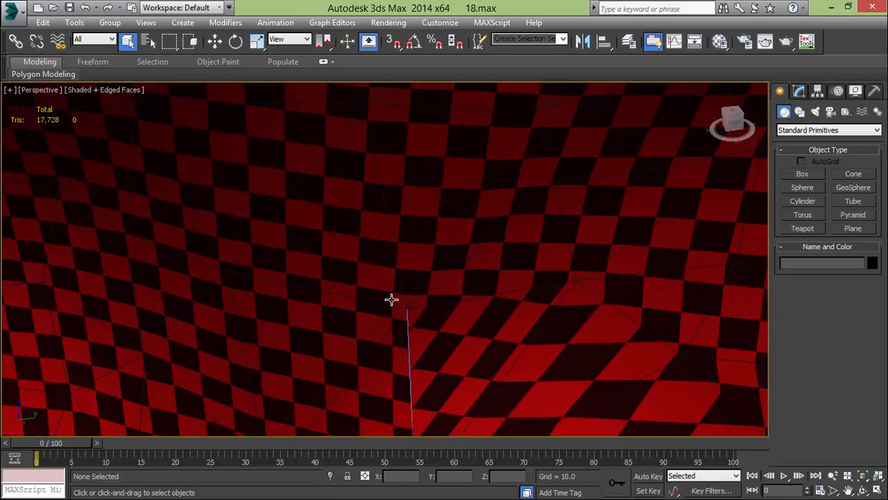
pyautogui.click(417, 218)
pyautogui.moveTo(416, 219); pyautogui.dragTo(403, 258, button='middle')
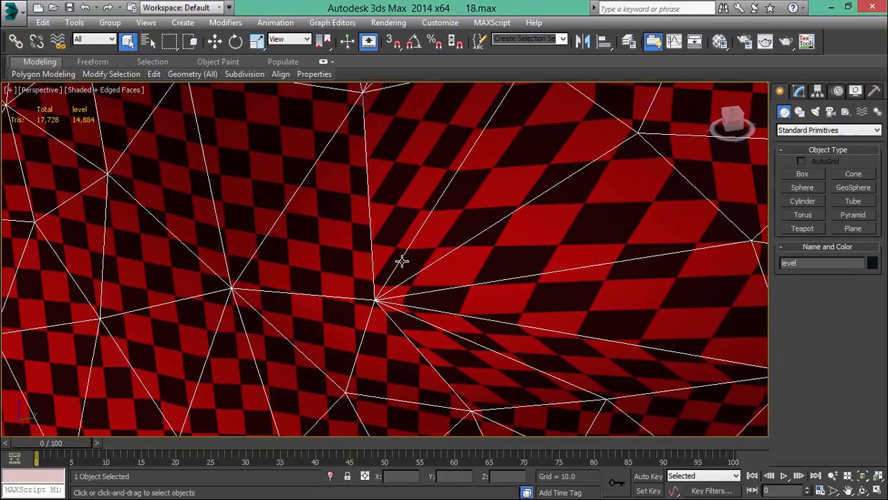
pyautogui.press('1')
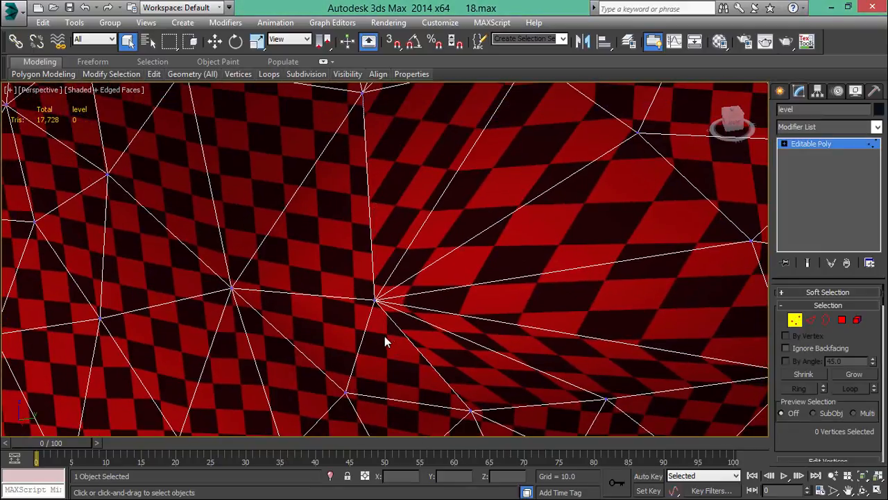
pyautogui.press('z')
pyautogui.hotkey('shift', 'z')
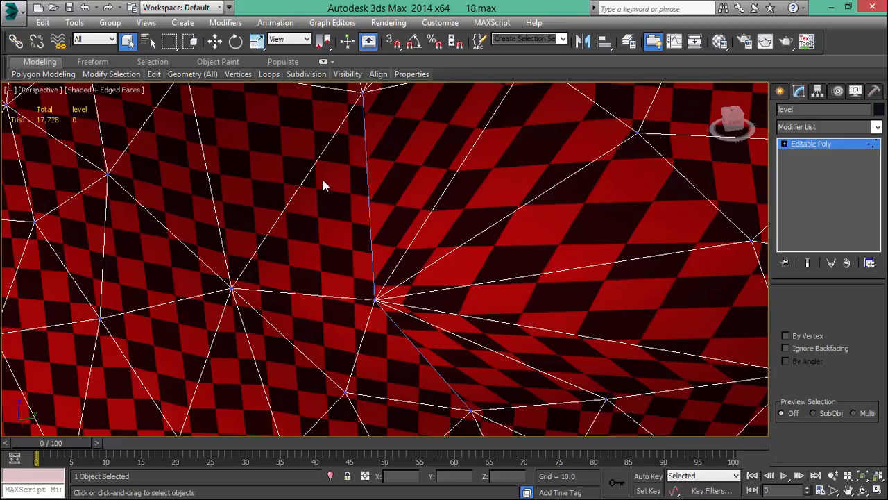
# At edge level, select the overlapping edges on each side of the wall seam's corner to check for doubled edges.
pyautogui.press('2')
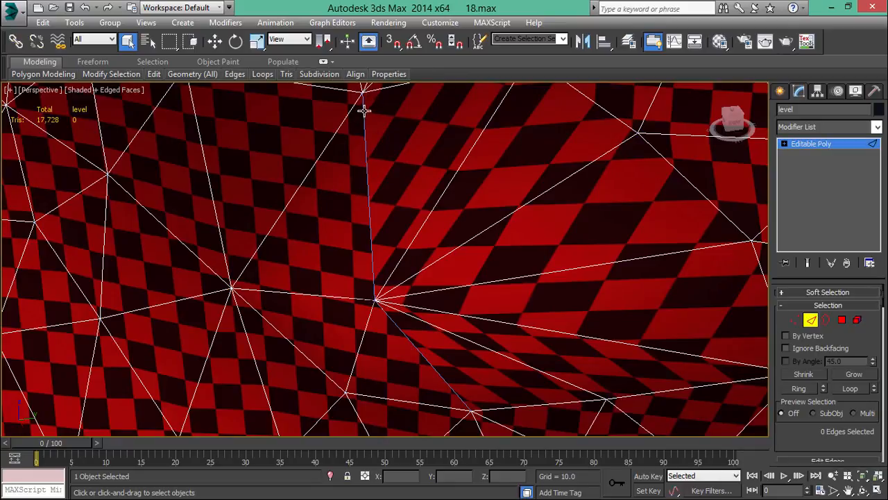
pyautogui.keyDown('alt'); pyautogui.moveTo(400, 270); pyautogui.dragTo(405, 297, button='middle'); pyautogui.keyUp('alt')
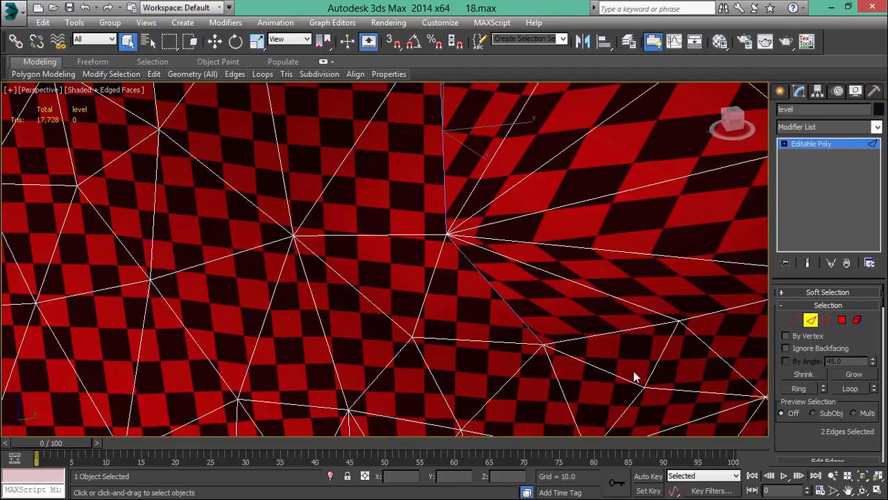
pyautogui.moveTo(830, 434); pyautogui.dragTo(818, 312)
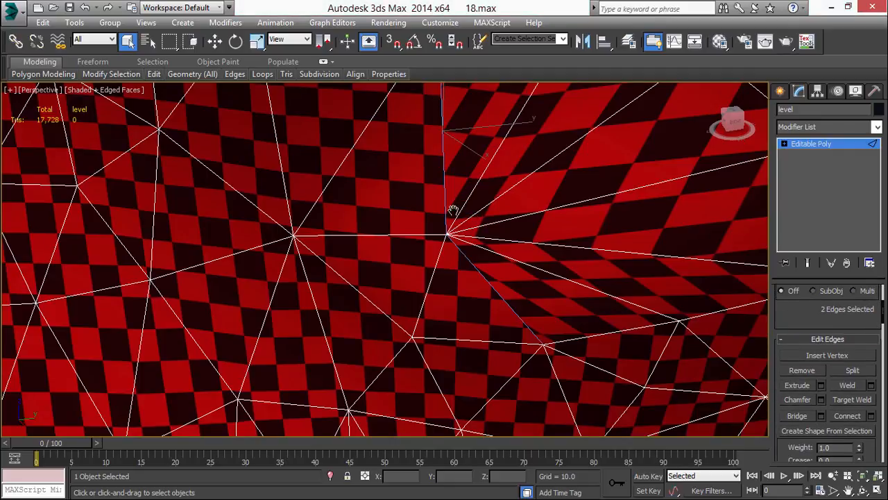
pyautogui.moveTo(452, 210); pyautogui.dragTo(438, 220, button='middle')
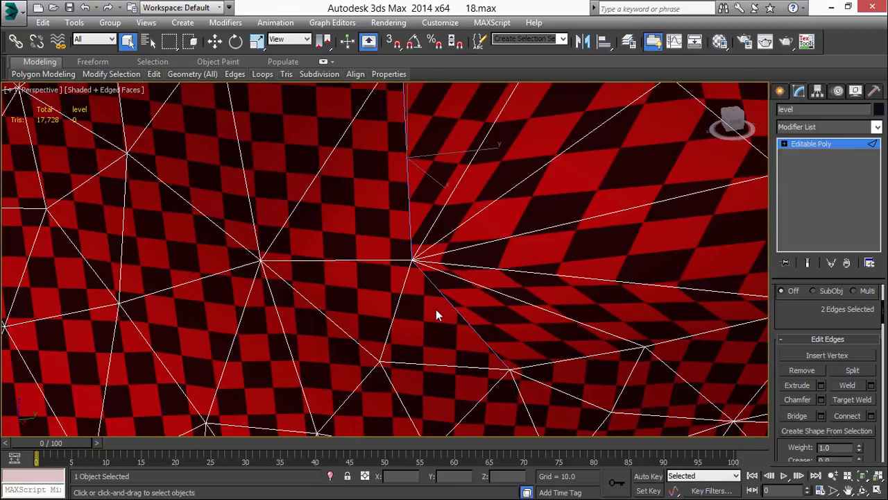
pyautogui.moveTo(436, 311); pyautogui.dragTo(436, 278, button='middle')
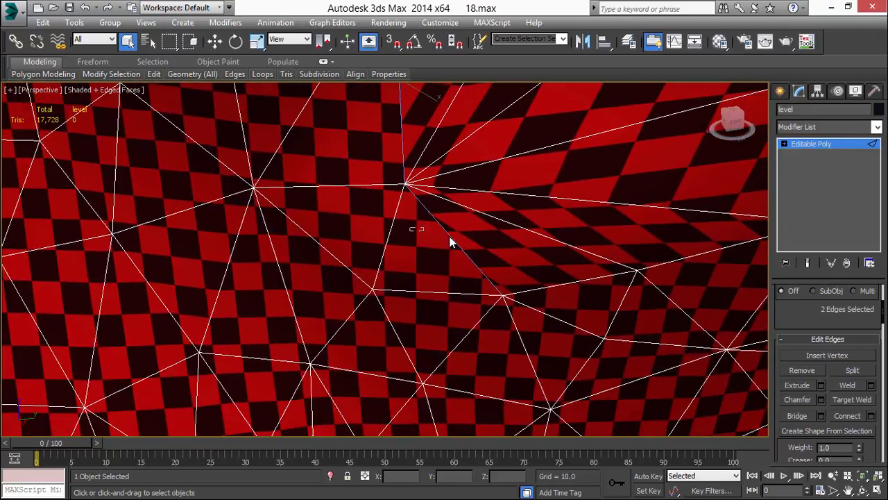
pyautogui.moveTo(506, 240); pyautogui.dragTo(506, 240)
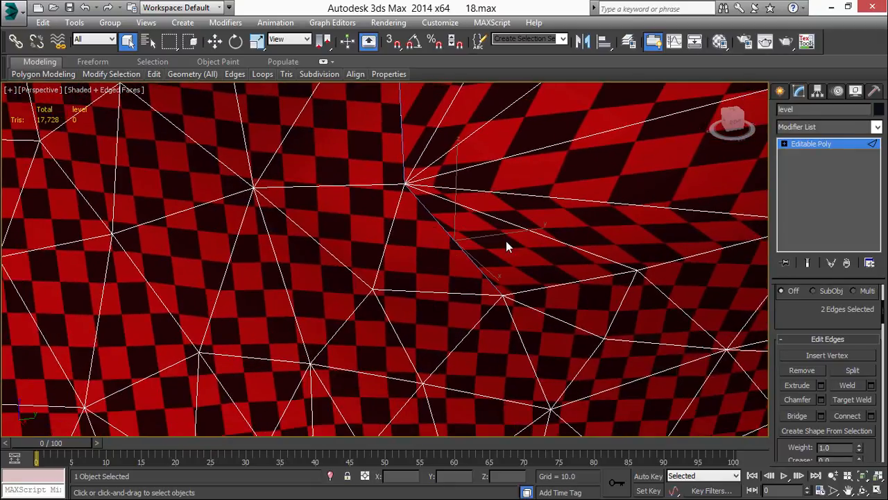
# At vertex level, select the overlapping vertices at the wall seam's corner and examine them up close for a gap.
pyautogui.moveTo(805, 303); pyautogui.dragTo(813, 424)
pyautogui.click(798, 318)
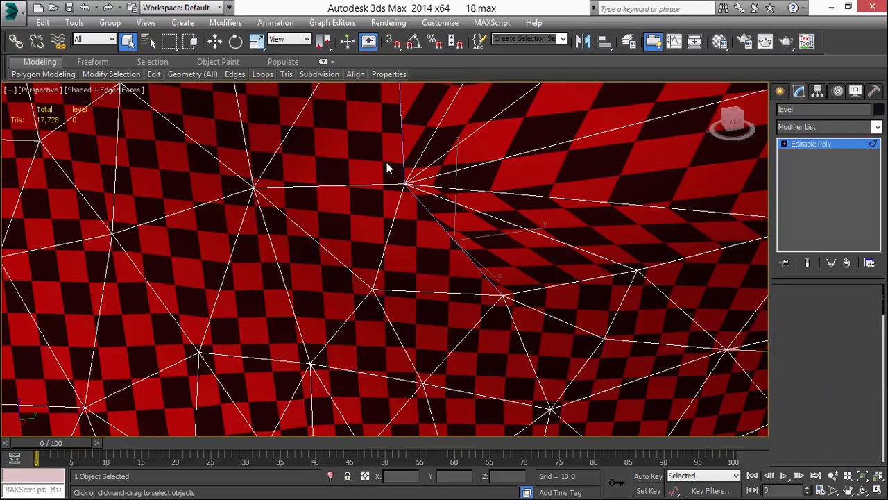
pyautogui.moveTo(442, 222); pyautogui.dragTo(406, 164)
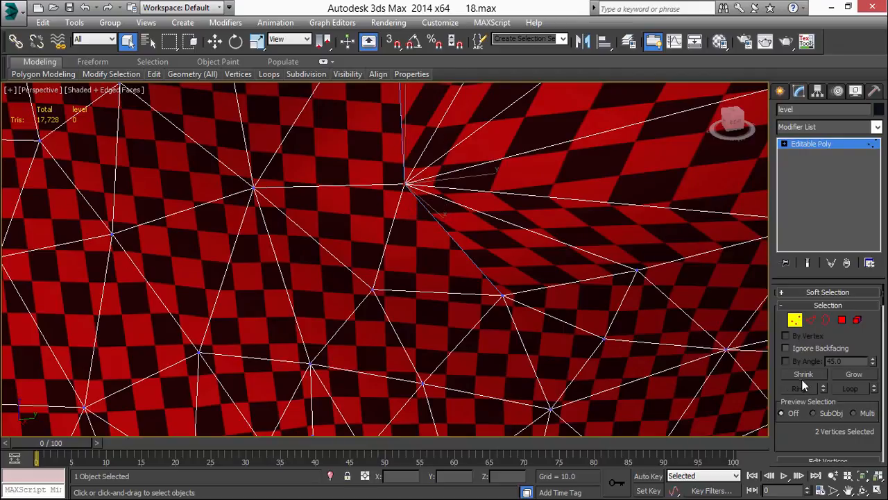
pyautogui.moveTo(410, 213); pyautogui.dragTo(458, 245, button='middle')
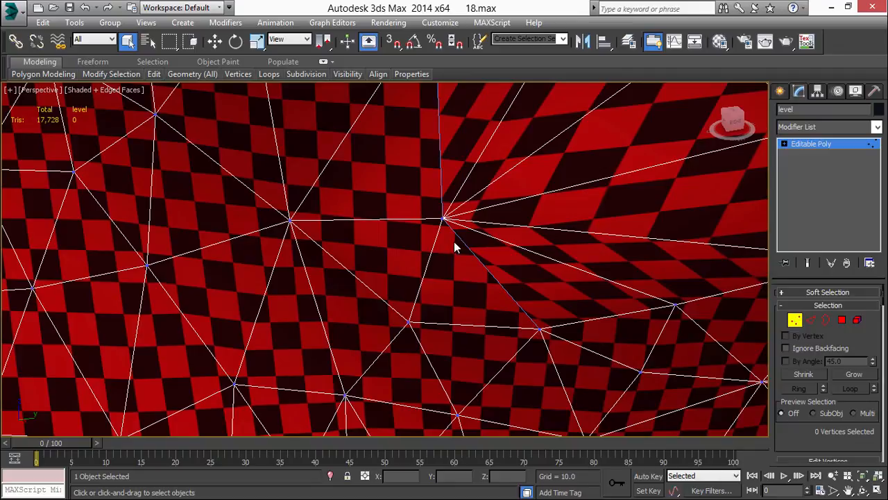
pyautogui.click(442, 220)
pyautogui.scroll(8, 423, 243)
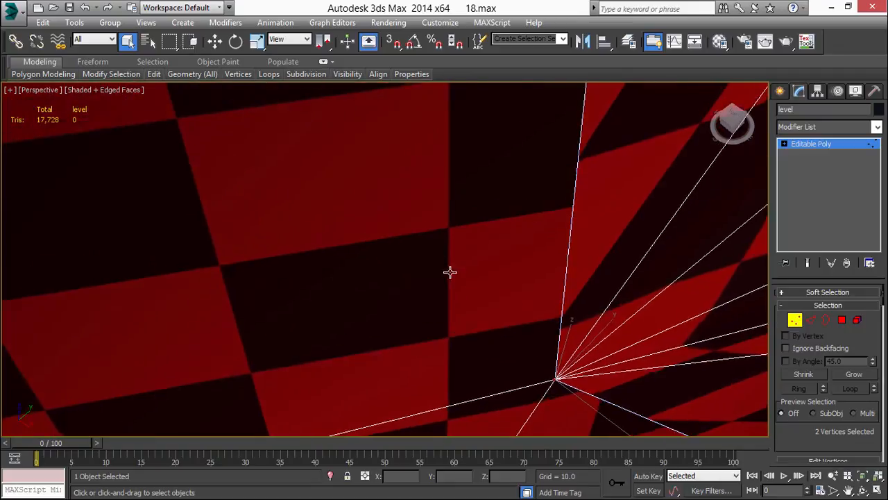
pyautogui.moveTo(451, 272); pyautogui.dragTo(373, 248, button='middle')
pyautogui.scroll(3, 410, 232)
pyautogui.scroll(-3, 287, 228)
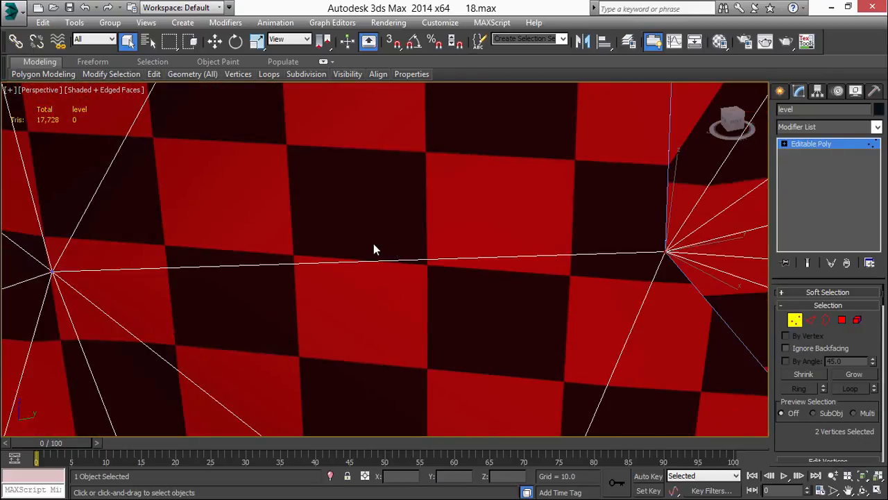
pyautogui.scroll(-4, 373, 246)
pyautogui.moveTo(323, 233); pyautogui.dragTo(209, 217, button='middle')
# Try moving a single vertex at the wall seam's corner away from the seam, and undo the move.
pyautogui.click(834, 126)
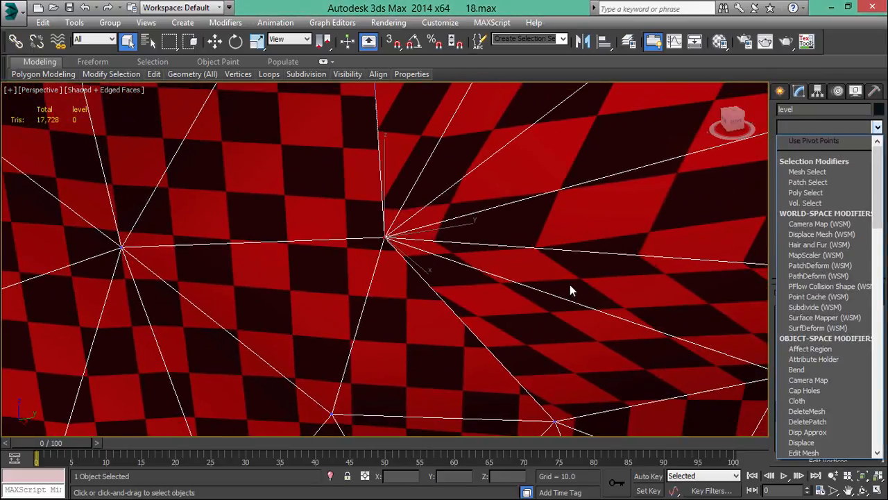
pyautogui.click(449, 296)
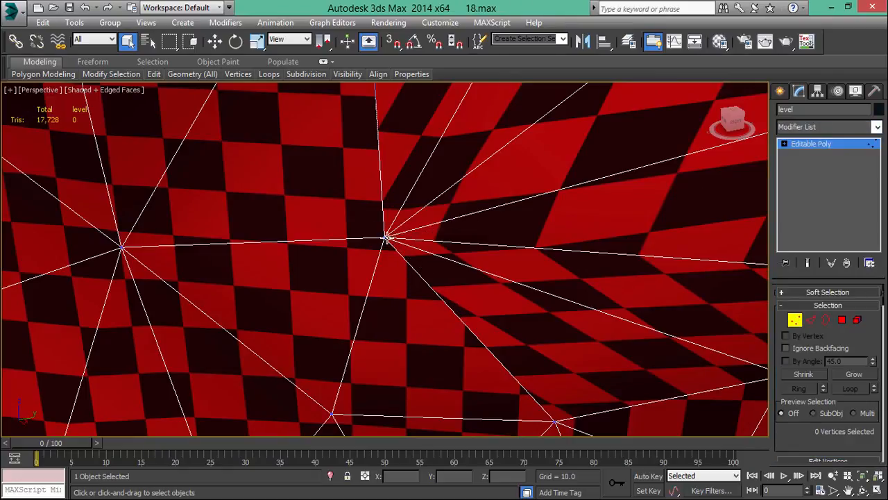
pyautogui.click(387, 238)
pyautogui.press('w')
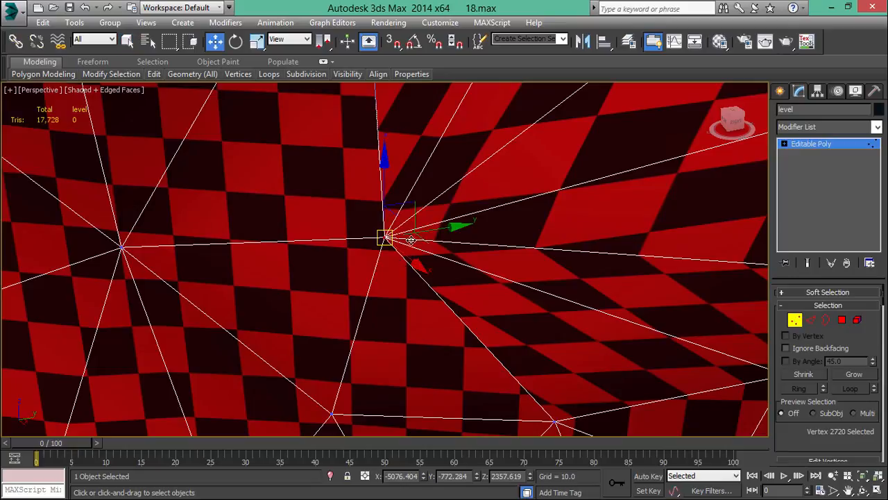
pyautogui.moveTo(422, 207); pyautogui.dragTo(367, 206)
pyautogui.hotkey('ctrl', 'z')
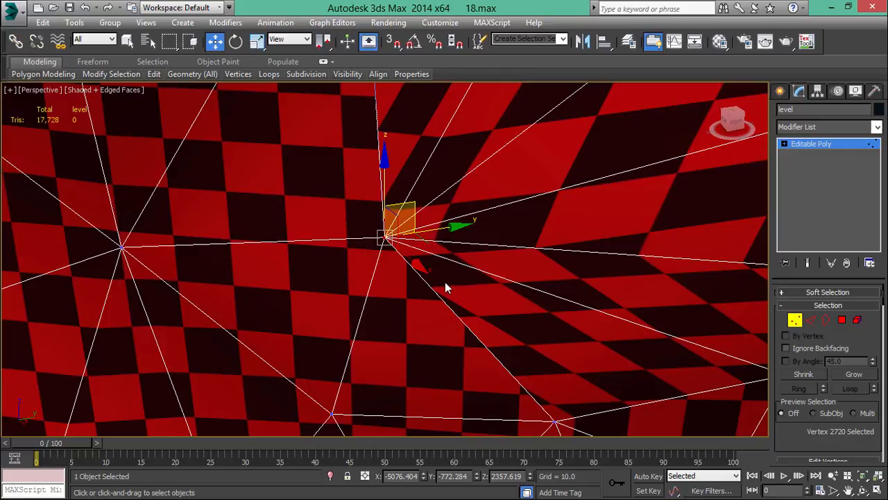
# Move one of the vertices at the wall seam's corner about 319 units along the Y axis.
pyautogui.click(408, 280)
pyautogui.click(385, 237)
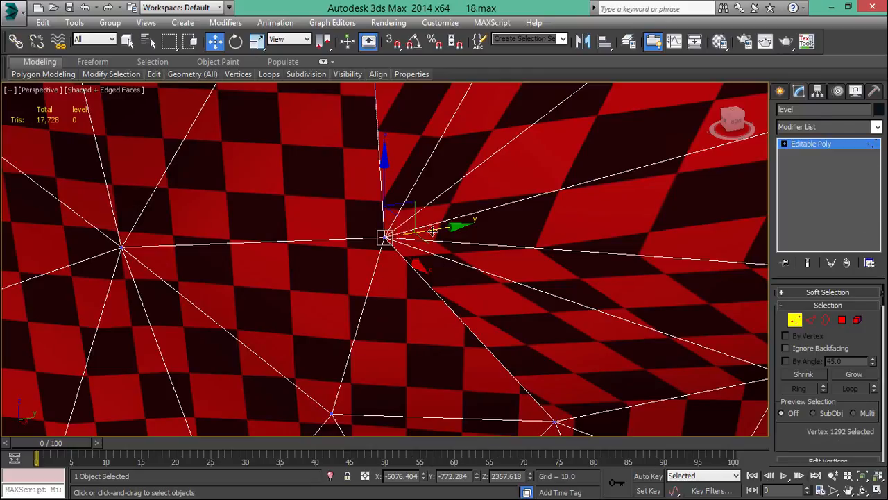
pyautogui.moveTo(432, 231); pyautogui.dragTo(696, 210)
pyautogui.scroll(-3, 661, 221)
pyautogui.moveTo(641, 231); pyautogui.dragTo(508, 279, button='middle')
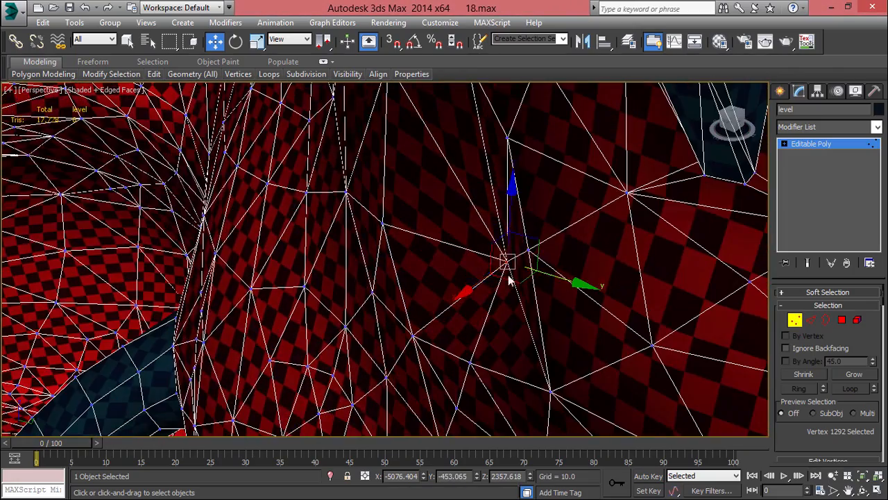
# Move the seam's corner vertex within the horizontal plane to about X -4949, Y -515.
pyautogui.moveTo(473, 286); pyautogui.dragTo(425, 314)
pyautogui.keyDown('alt'); pyautogui.moveTo(425, 313); pyautogui.dragTo(583, 261, button='middle'); pyautogui.keyUp('alt')
pyautogui.moveTo(567, 259); pyautogui.dragTo(529, 326)
pyautogui.scroll(-5, 447, 344)
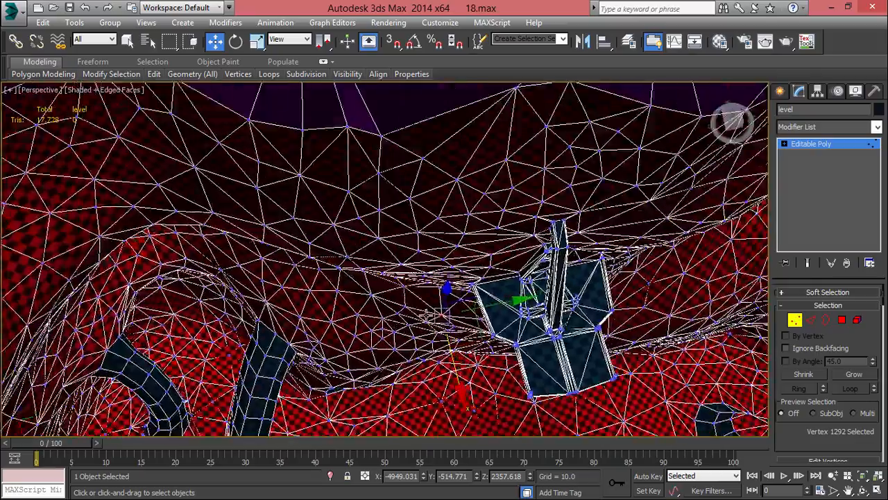
pyautogui.keyDown('alt'); pyautogui.moveTo(448, 345); pyautogui.dragTo(429, 245, button='middle'); pyautogui.keyUp('alt')
# Switch to edge level, clear the edge selection, and convert the level mesh to Editable Poly.
pyautogui.press('2')
pyautogui.moveTo(492, 295); pyautogui.dragTo(384, 285, button='middle')
pyautogui.scroll(-6, 386, 288)
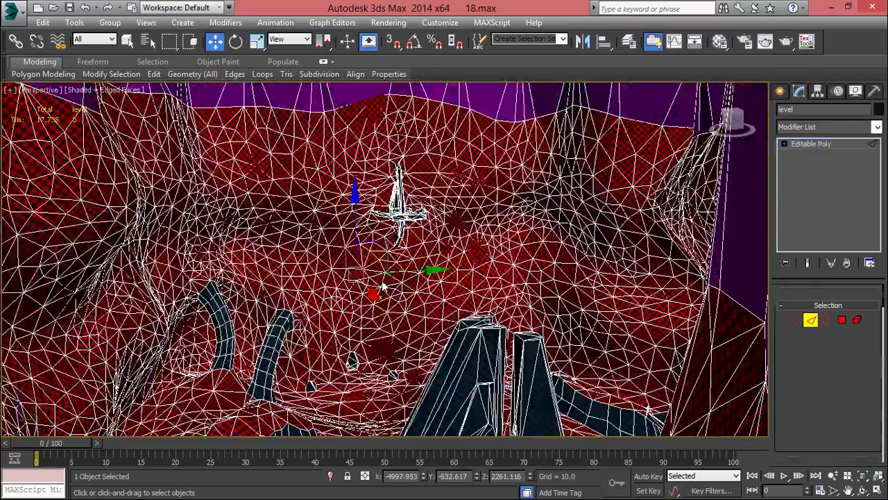
pyautogui.click(671, 100)
pyautogui.scroll(-3, 444, 244)
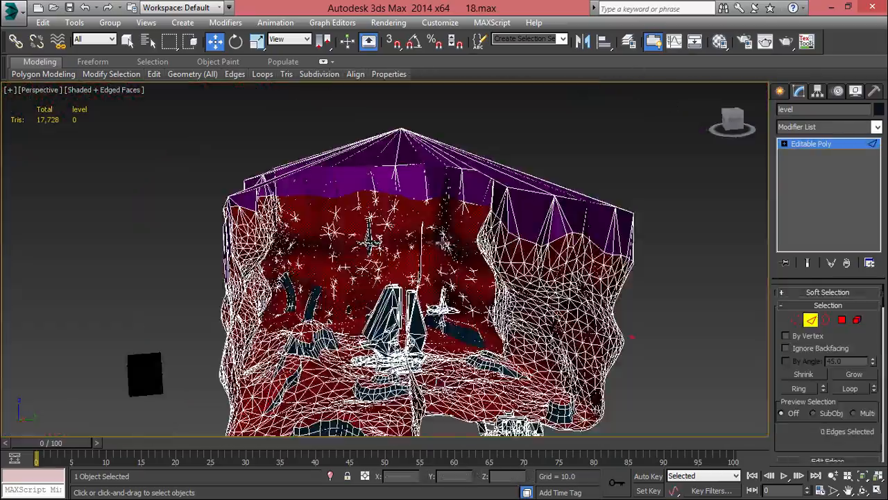
pyautogui.scroll(8, 450, 244)
pyautogui.scroll(-10, 548, 248)
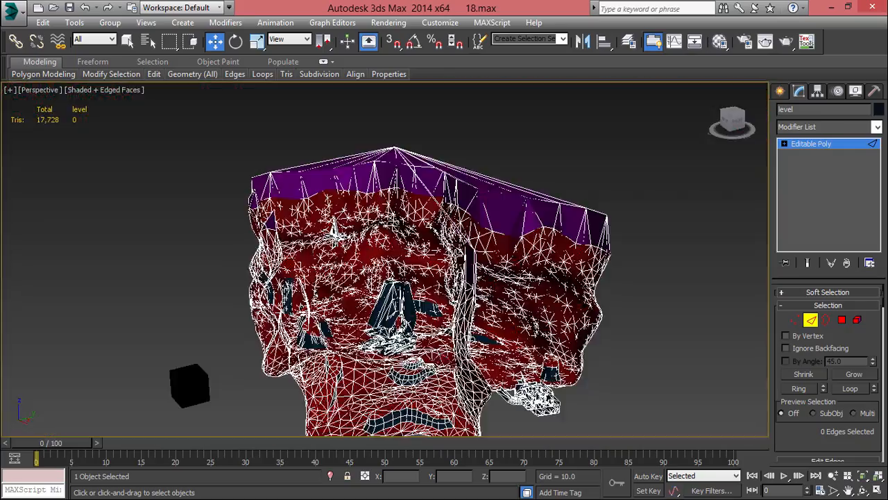
pyautogui.scroll(4, 426, 169)
pyautogui.rightClick(426, 182)
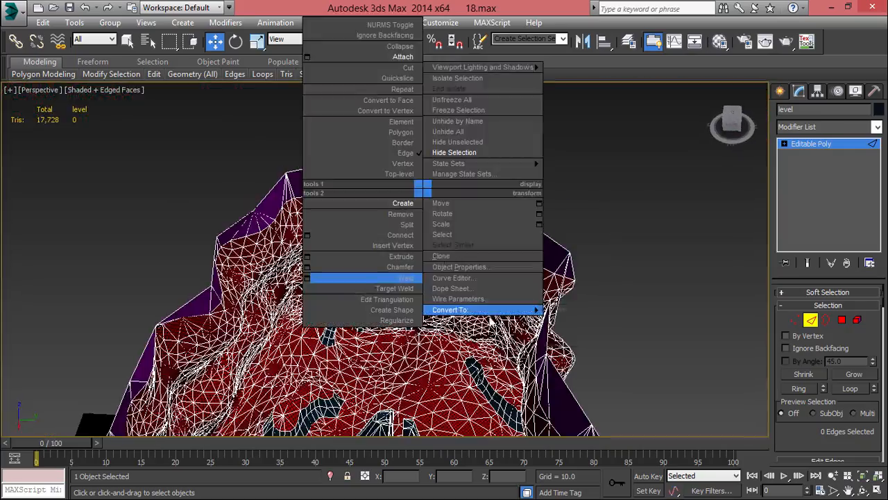
pyautogui.moveTo(520, 315)
pyautogui.click(563, 322)
# At polygon level, select the dark triangle on the red canyon wall and check its material ID and smoothing group.
pyautogui.keyDown('alt'); pyautogui.moveTo(562, 317); pyautogui.dragTo(417, 282, button='middle'); pyautogui.keyUp('alt')
pyautogui.scroll(10, 417, 282)
pyautogui.press('4')
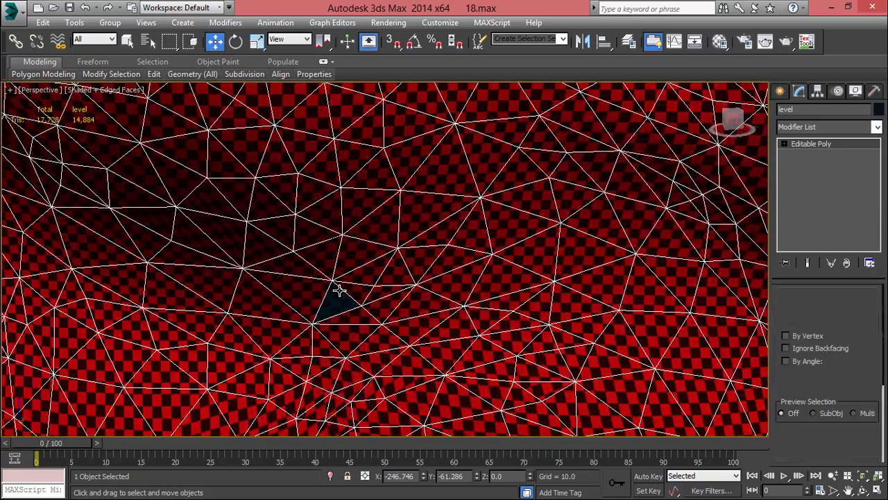
pyautogui.click(337, 299)
pyautogui.scroll(-15, 802, 342)
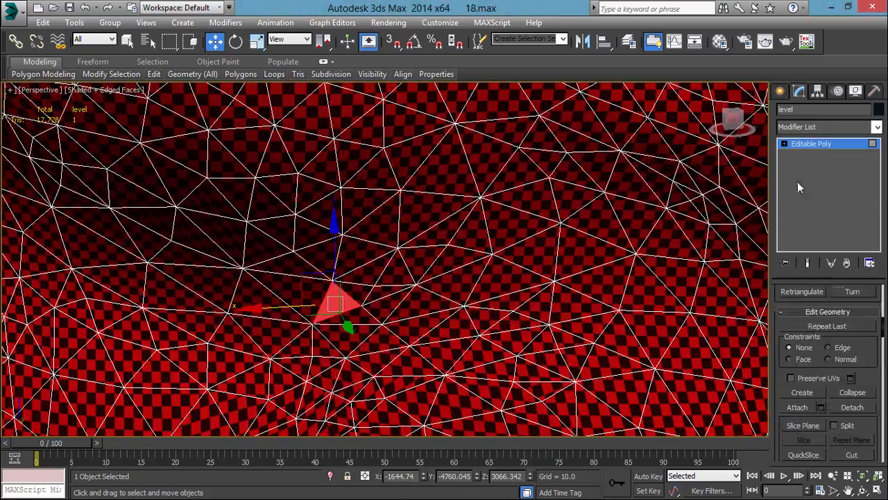
pyautogui.scroll(-3, 803, 342)
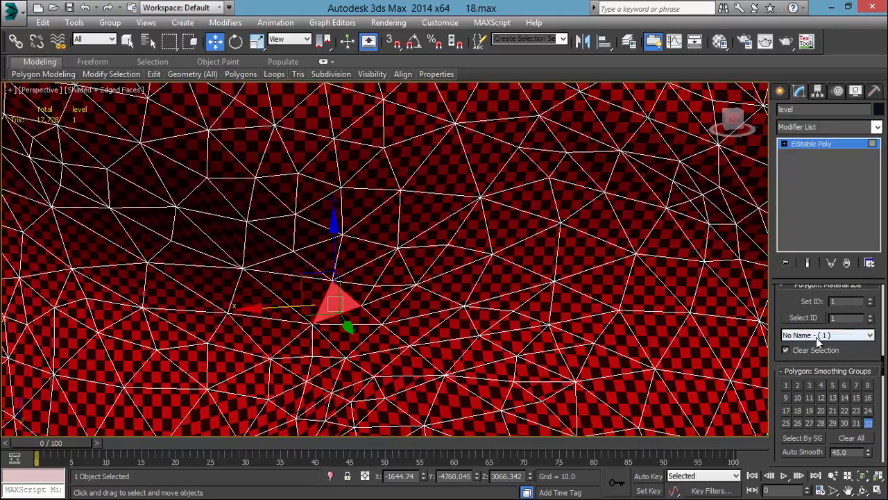
pyautogui.scroll(3, 816, 338)
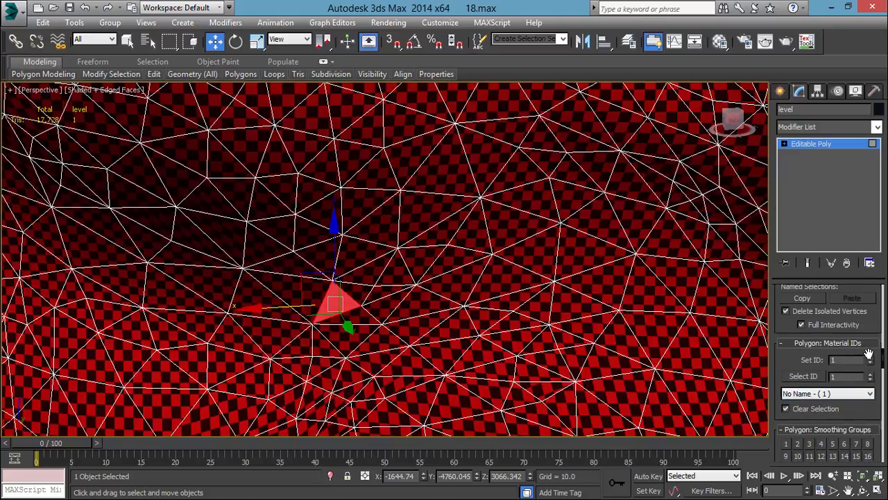
# Select a nearby red wall polygon to compare its material ID, and examine its surroundings and the level from outside.
pyautogui.click(561, 330)
pyautogui.scroll(5, 549, 331)
pyautogui.scroll(-5, 549, 331)
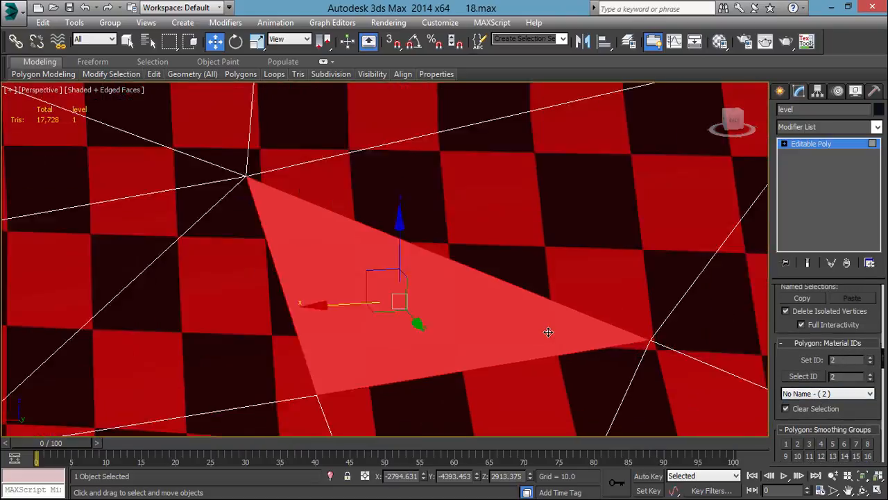
pyautogui.scroll(-8, 555, 329)
pyautogui.scroll(4, 555, 329)
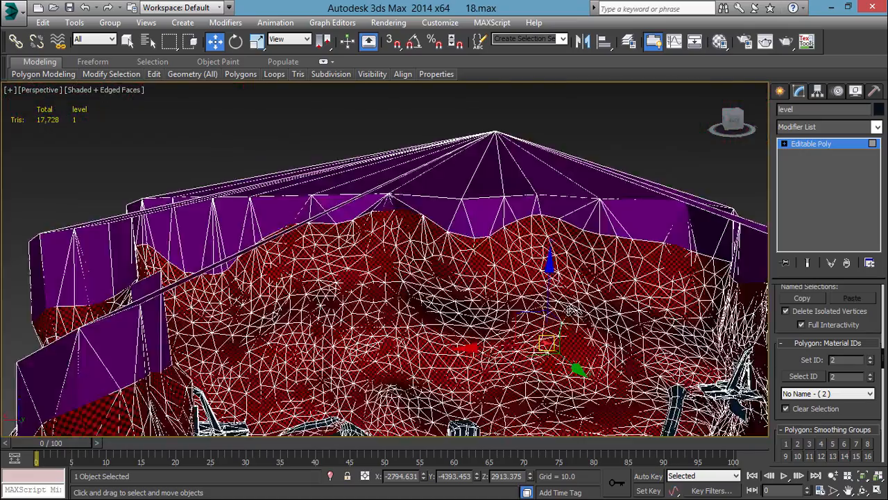
pyautogui.scroll(-3, 555, 329)
pyautogui.keyDown('alt'); pyautogui.moveTo(556, 328); pyautogui.dragTo(512, 310, button='middle'); pyautogui.keyUp('alt')
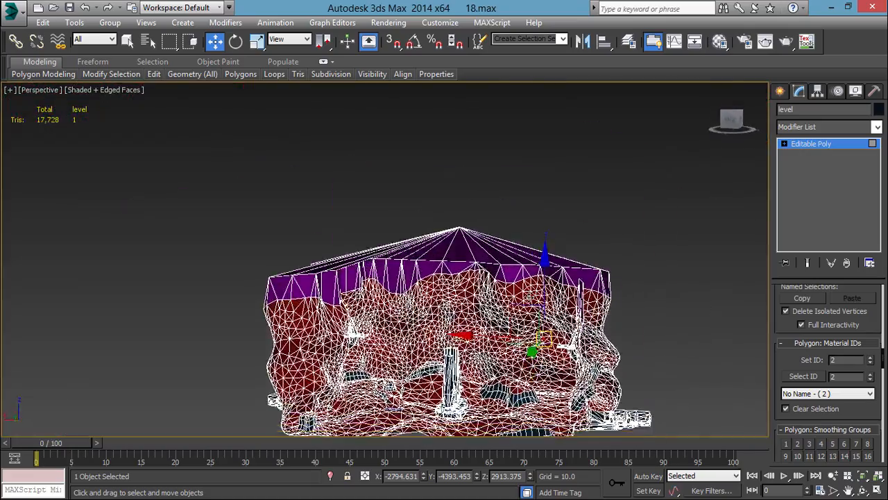
pyautogui.press('z')
pyautogui.scroll(-8, 468, 315)
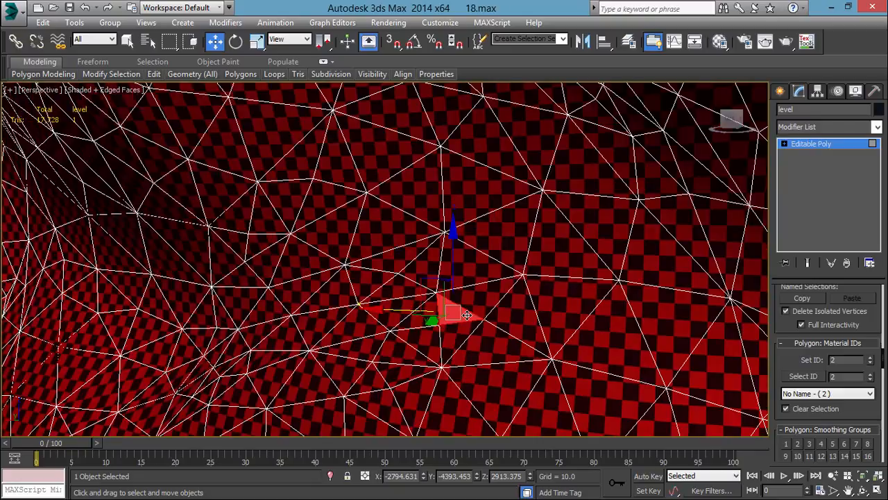
pyautogui.scroll(-5, 447, 310)
pyautogui.scroll(5, 444, 322)
pyautogui.scroll(-3, 576, 274)
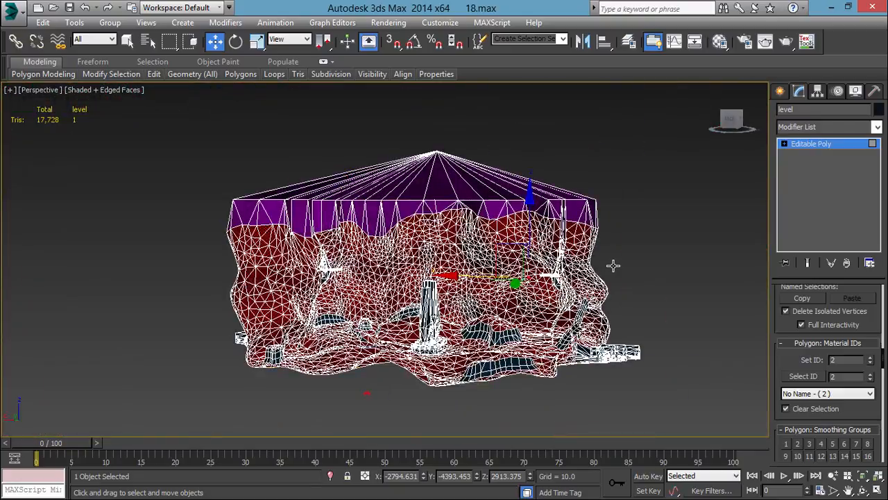
# Select all vertices of the level mesh, weld them, and clear the selection.
pyautogui.click(613, 266)
pyautogui.press('1')
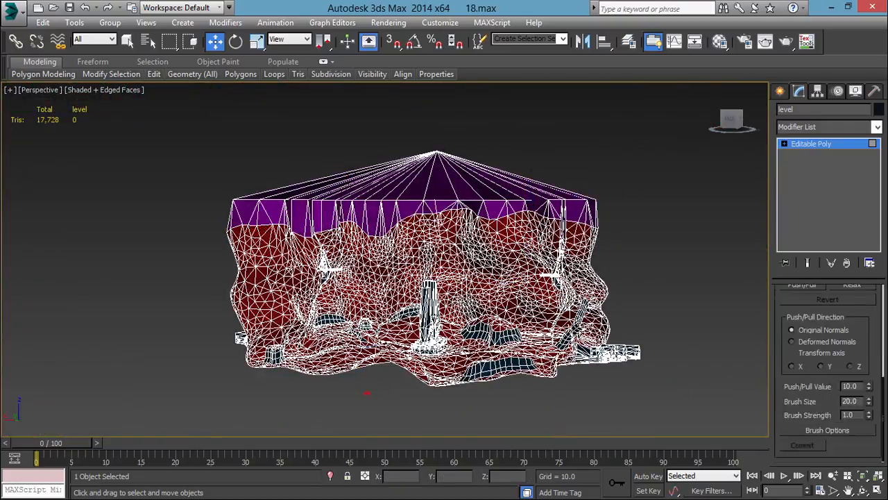
pyautogui.hotkey('ctrl', 'a')
pyautogui.rightClick(623, 201)
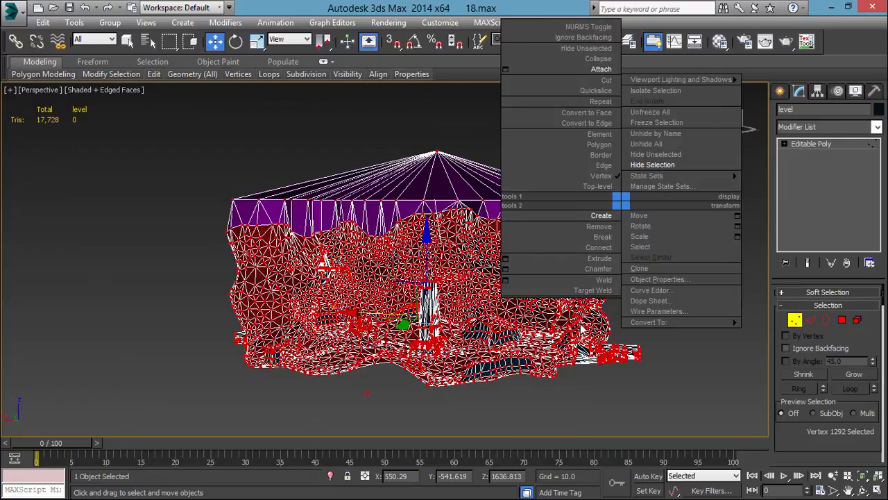
pyautogui.click(601, 281)
pyautogui.click(629, 254)
# Switch to border level, turn off the edged faces display, and inspect the two blue pillars by the canyon wall.
pyautogui.press('1')
pyautogui.press('3')
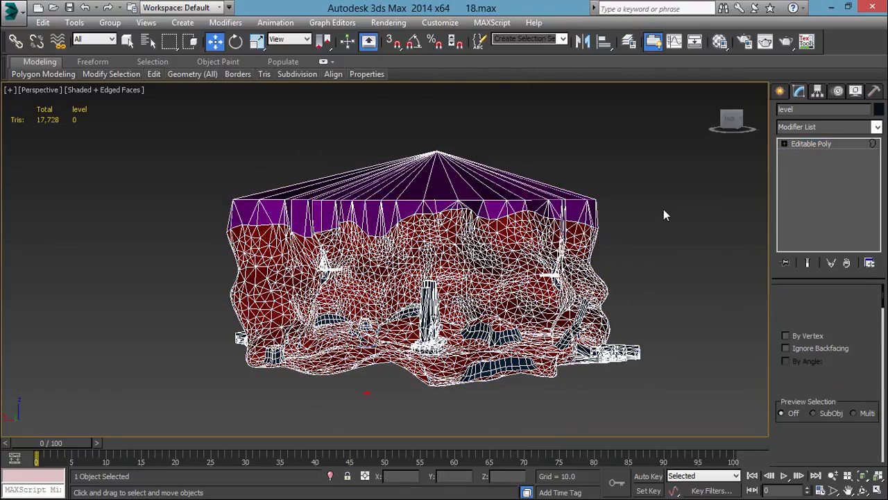
pyautogui.scroll(4, 539, 230)
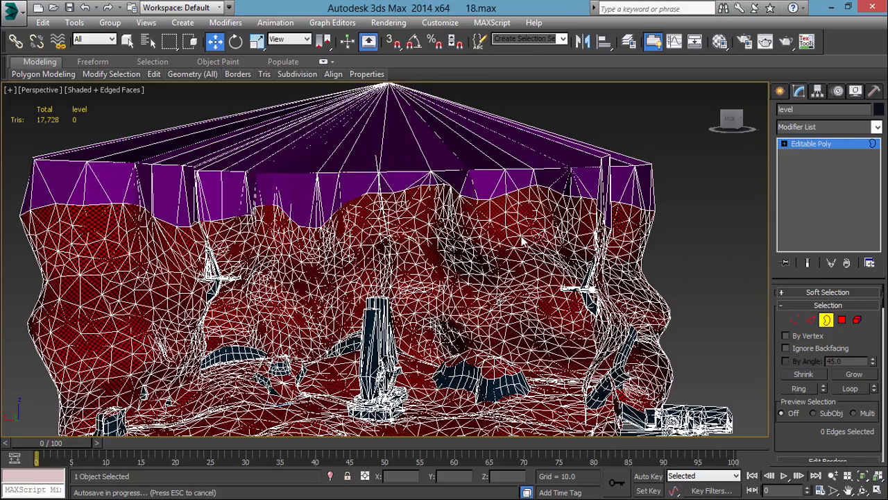
pyautogui.keyDown('alt'); pyautogui.moveTo(522, 257); pyautogui.dragTo(423, 312, button='middle'); pyautogui.keyUp('alt')
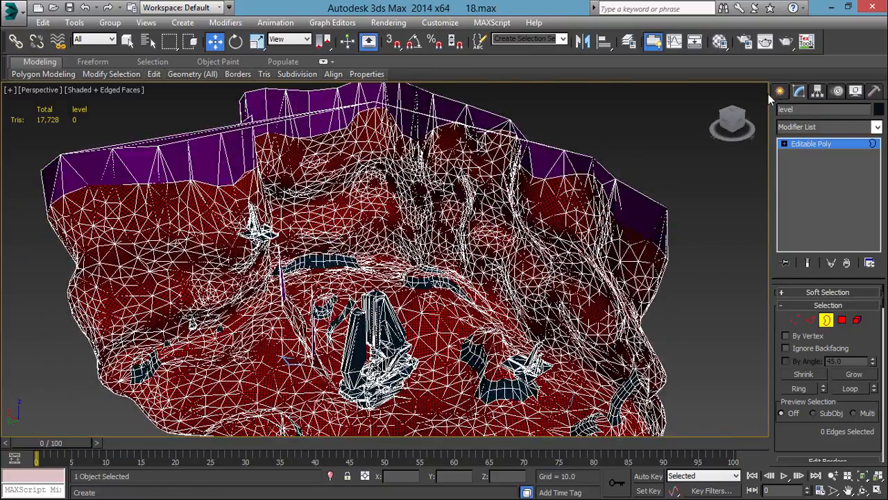
pyautogui.press('F4')
pyautogui.keyDown('alt'); pyautogui.moveTo(475, 211); pyautogui.dragTo(399, 251, button='middle'); pyautogui.keyUp('alt')
pyautogui.moveTo(399, 251); pyautogui.dragTo(450, 304, button='middle')
pyautogui.scroll(6, 333, 306)
pyautogui.moveTo(434, 272); pyautogui.dragTo(486, 254, button='middle')
pyautogui.scroll(-1, 367, 281)
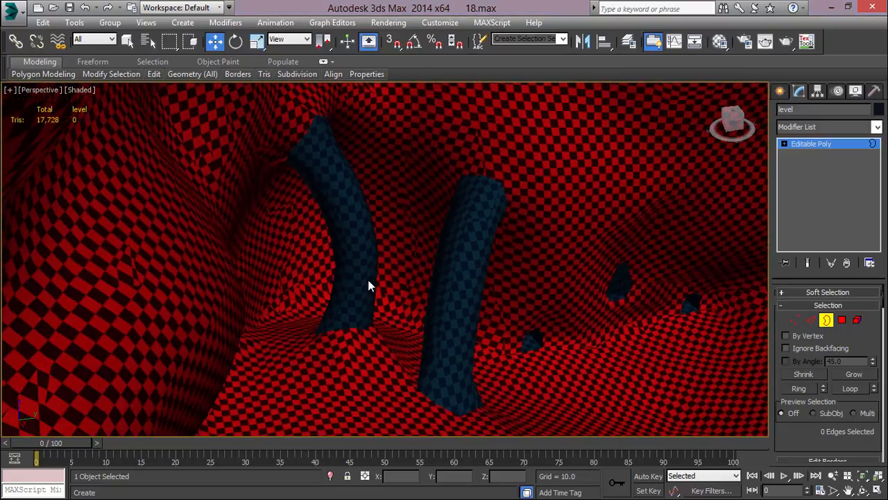
pyautogui.keyDown('alt'); pyautogui.moveTo(368, 280); pyautogui.dragTo(499, 202, button='middle'); pyautogui.keyUp('alt')
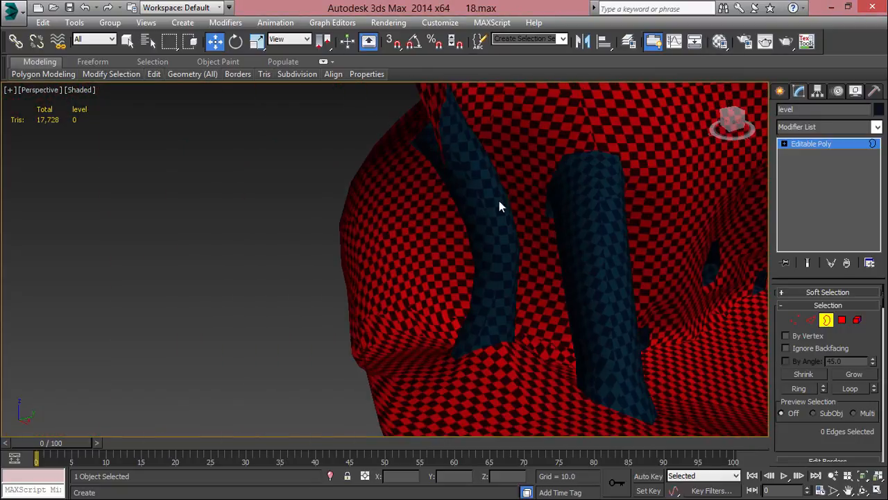
# At vertex level, select vertices on the curved blue pillar and examine the distorted checker pattern up close.
pyautogui.press('1')
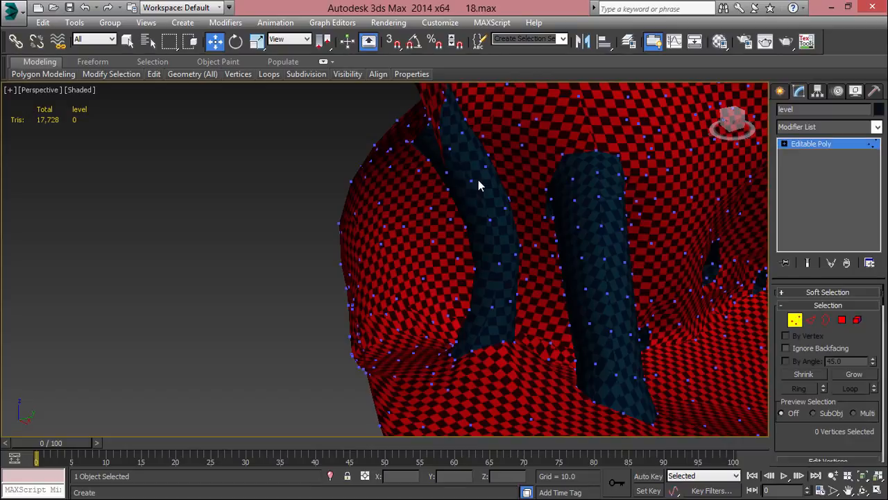
pyautogui.click(473, 180)
pyautogui.press('z')
pyautogui.scroll(-6, 478, 195)
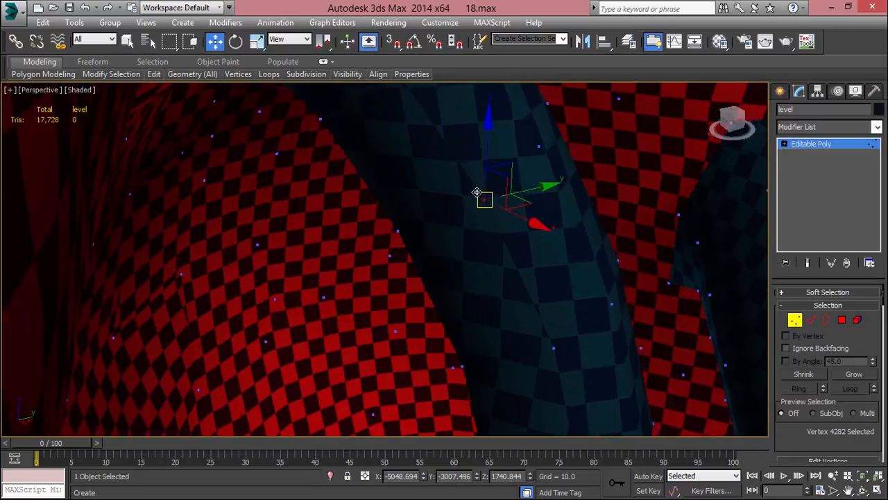
pyautogui.moveTo(477, 194)
pyautogui.keyDown('alt'); pyautogui.mouseDown(button='middle')
pyautogui.moveTo(455, 87)
pyautogui.moveTo(452, 199)
pyautogui.moveTo(435, 293)
pyautogui.moveTo(462, 303)
pyautogui.moveTo(485, 212)
pyautogui.moveTo(470, 182)
pyautogui.moveTo(428, 232)
pyautogui.moveTo(438, 276)
pyautogui.moveTo(446, 277)
pyautogui.moveTo(461, 198)
pyautogui.mouseUp(button='middle'); pyautogui.keyUp('alt')
pyautogui.scroll(8, 463, 186)
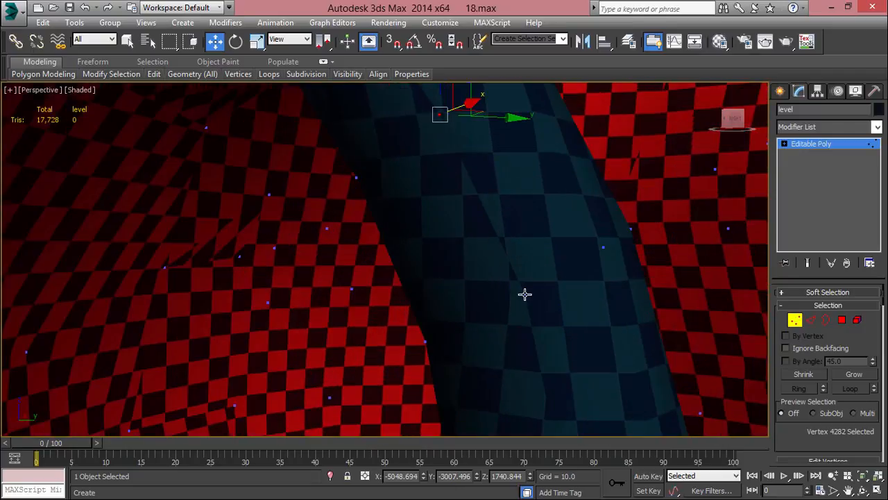
pyautogui.click(525, 294)
pyautogui.scroll(-10, 437, 142)
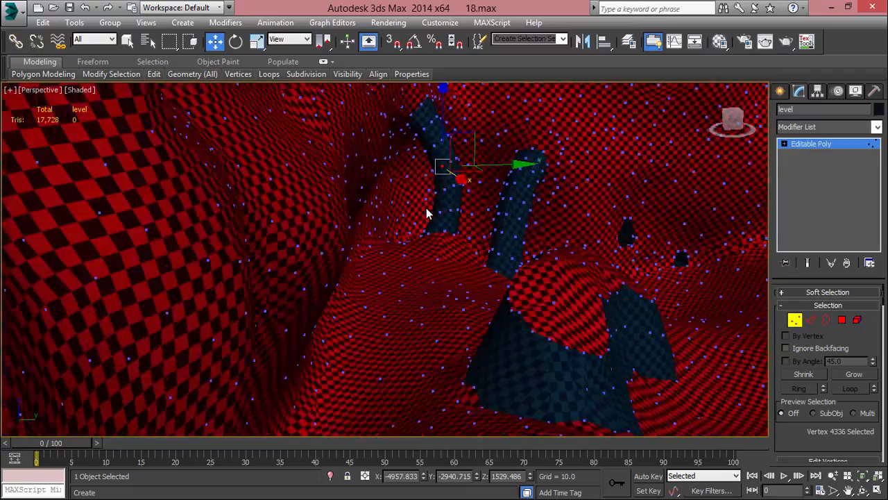
pyautogui.scroll(4, 428, 213)
pyautogui.scroll(8, 449, 207)
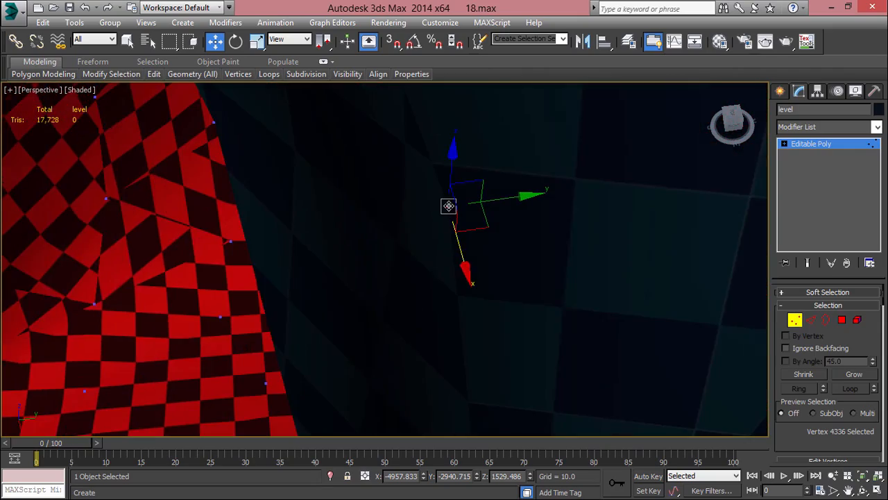
pyautogui.scroll(-8, 451, 206)
pyautogui.keyDown('alt'); pyautogui.moveTo(498, 183); pyautogui.dragTo(392, 239, button='middle'); pyautogui.keyUp('alt')
# Switch to edge level and survey the upper canyon wall beneath the purple rim for distorted or unwelded areas.
pyautogui.scroll(-7, 497, 247)
pyautogui.press('1')
pyautogui.scroll(-3, 421, 248)
pyautogui.press('2')
pyautogui.moveTo(227, 224); pyautogui.dragTo(365, 247, button='middle')
pyautogui.moveTo(365, 247); pyautogui.dragTo(485, 262, button='middle')
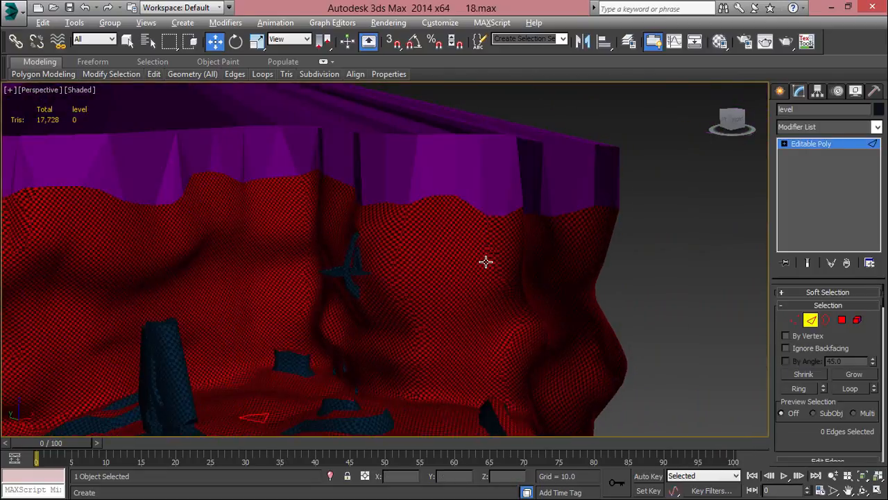
pyautogui.keyDown('alt'); pyautogui.moveTo(562, 279); pyautogui.dragTo(590, 279, button='middle'); pyautogui.keyUp('alt')
pyautogui.scroll(3, 226, 212)
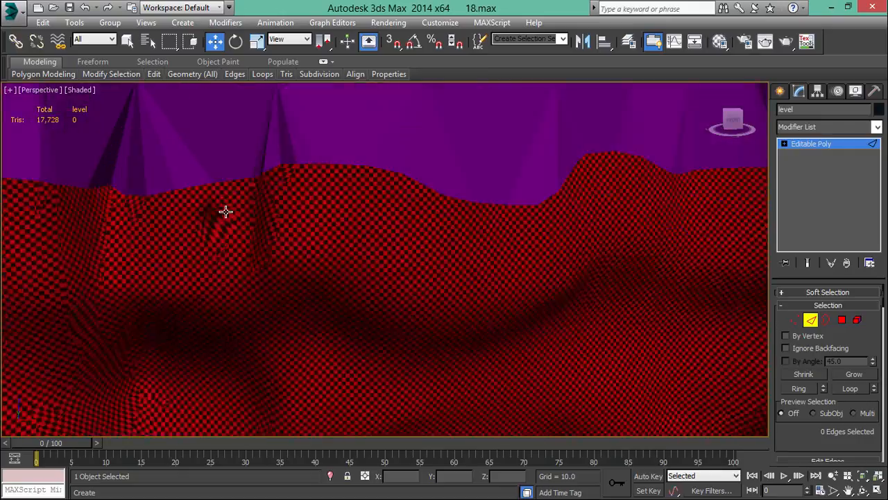
pyautogui.scroll(3, 444, 204)
pyautogui.moveTo(225, 212); pyautogui.dragTo(418, 206, button='middle')
pyautogui.scroll(-3, 431, 213)
pyautogui.scroll(-2, 448, 184)
pyautogui.scroll(5, 390, 164)
pyautogui.moveTo(391, 164)
pyautogui.mouseDown(button='middle')
pyautogui.moveTo(412, 224)
pyautogui.moveTo(381, 237)
pyautogui.moveTo(396, 257)
pyautogui.mouseUp(button='middle')
# Turn edged faces back on and, at vertex level, select a vertex at the distorted spot below the purple rim.
pyautogui.press('F4')
pyautogui.press('1')
pyautogui.click(390, 277)
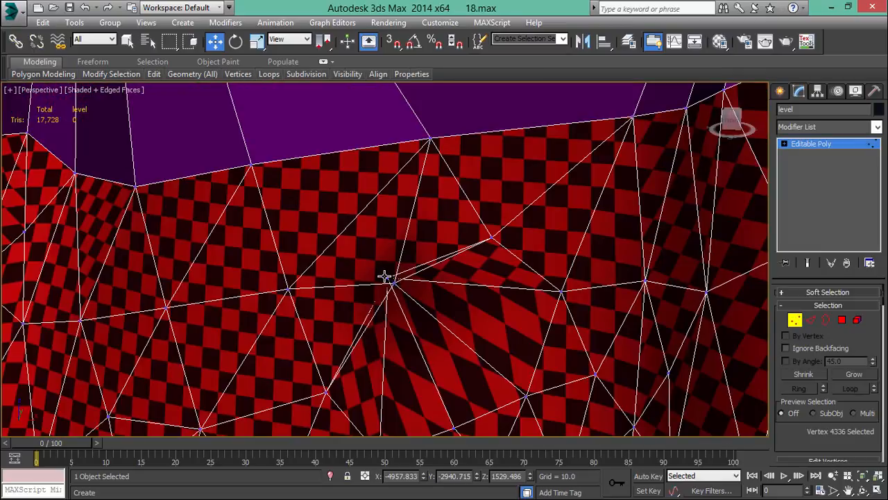
pyautogui.click(385, 276)
pyautogui.press('super')
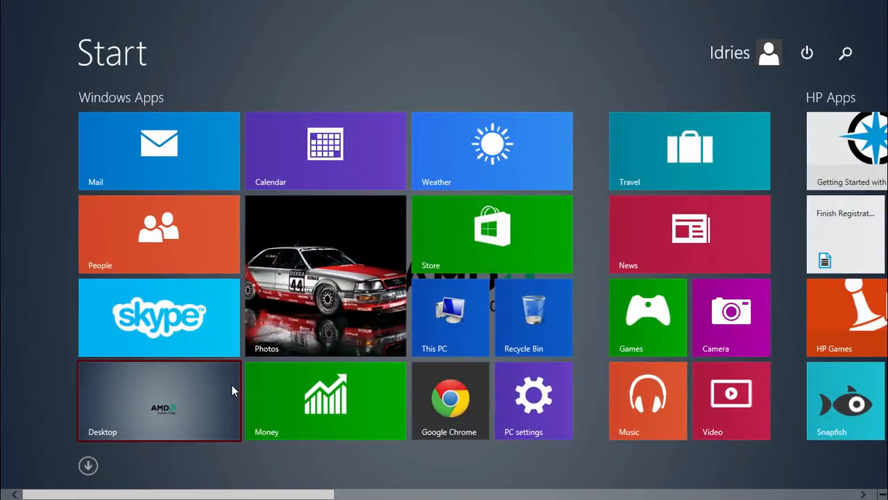
pyautogui.click(232, 386)
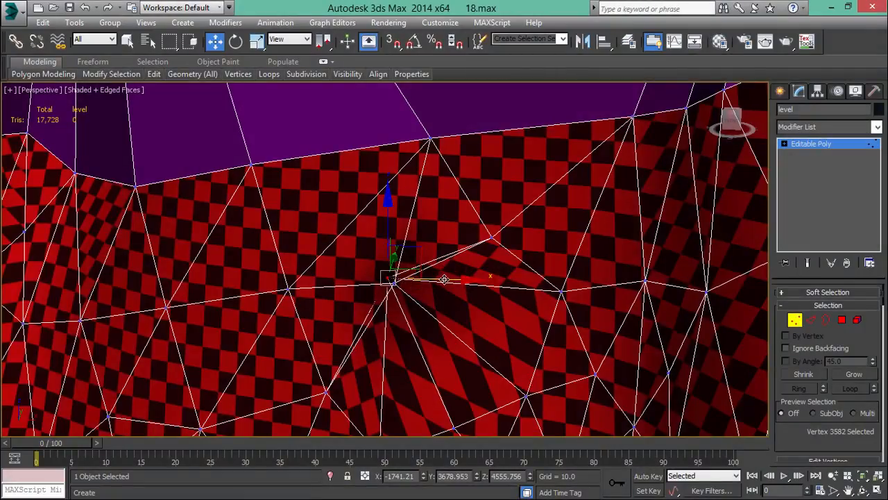
# Try moving the selected vertex below the purple rim about 109 units along X, and undo the move.
pyautogui.scroll(6, 416, 288)
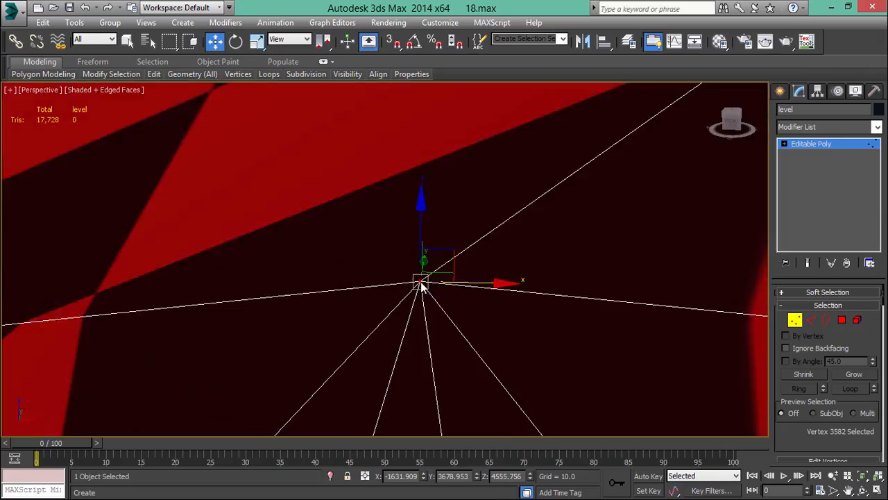
pyautogui.scroll(-4, 421, 282)
pyautogui.keyDown('alt'); pyautogui.moveTo(420, 282); pyautogui.dragTo(511, 264, button='middle'); pyautogui.keyUp('alt')
pyautogui.hotkey('ctrl', 'z')
pyautogui.press('z')
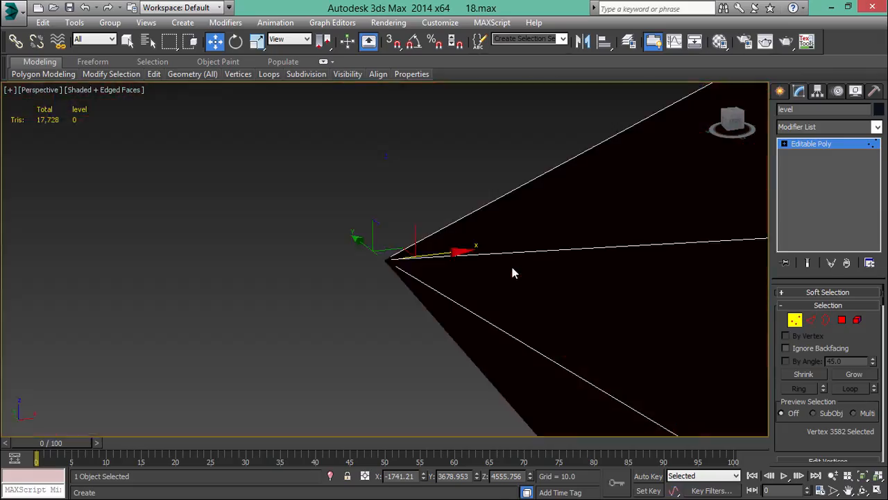
# Move the selected distorted vertex below the purple rim about 197 units along X, -71 along Y and -171 along Z.
pyautogui.scroll(-6, 512, 273)
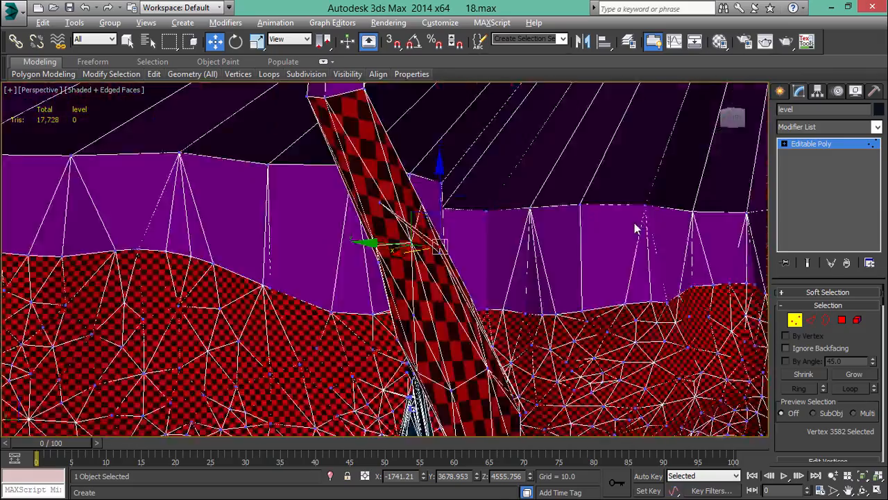
pyautogui.keyDown('alt'); pyautogui.moveTo(635, 224); pyautogui.dragTo(458, 189, button='middle'); pyautogui.keyUp('alt')
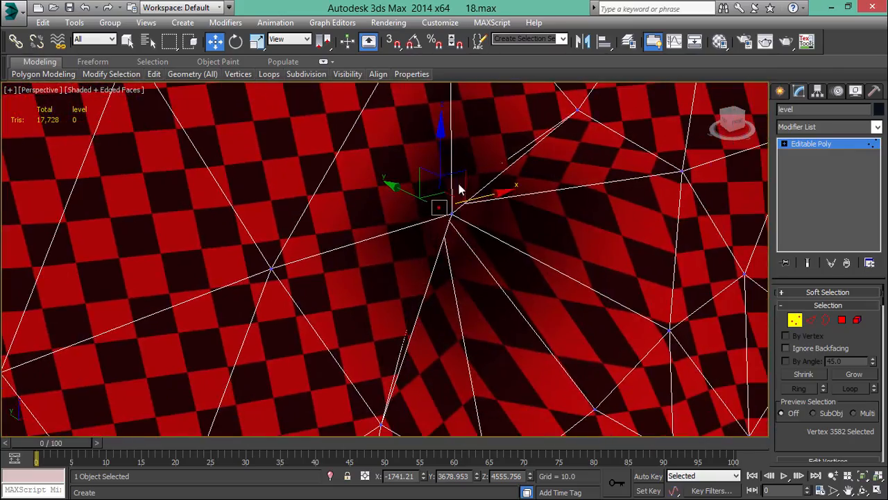
pyautogui.moveTo(458, 189); pyautogui.dragTo(555, 249)
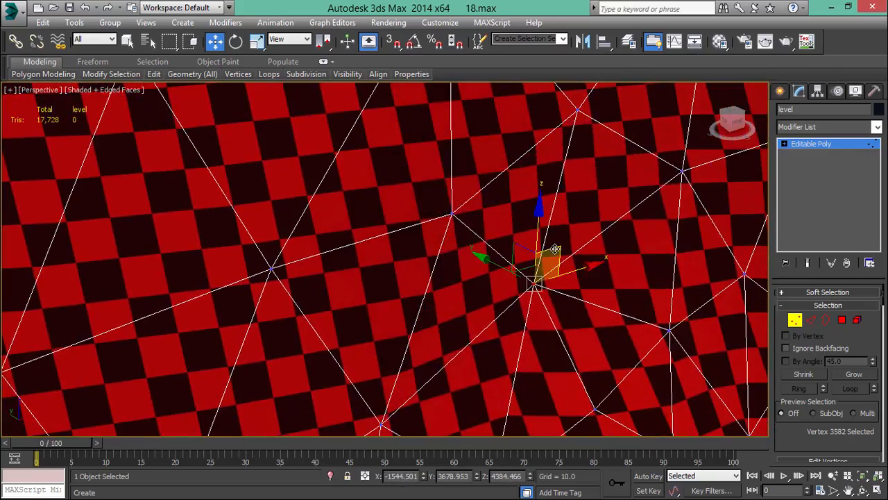
pyautogui.keyDown('alt'); pyautogui.moveTo(555, 248); pyautogui.dragTo(487, 206, button='middle'); pyautogui.keyUp('alt')
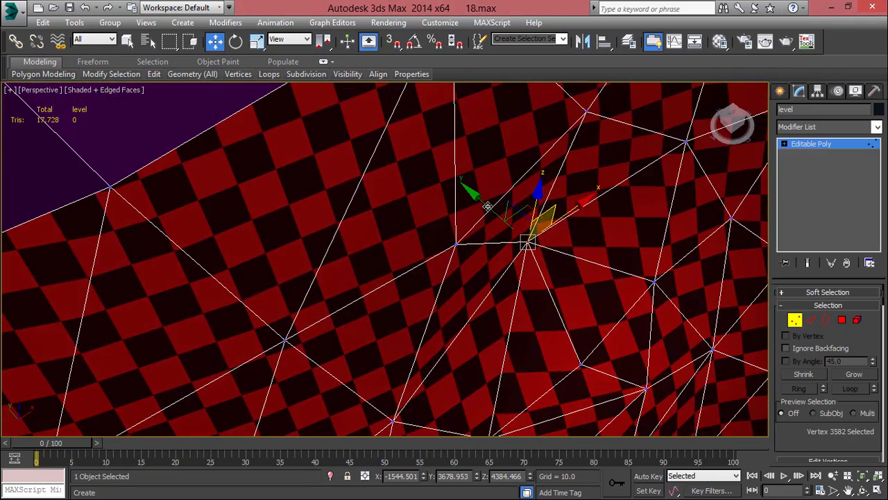
pyautogui.moveTo(488, 206); pyautogui.dragTo(488, 251)
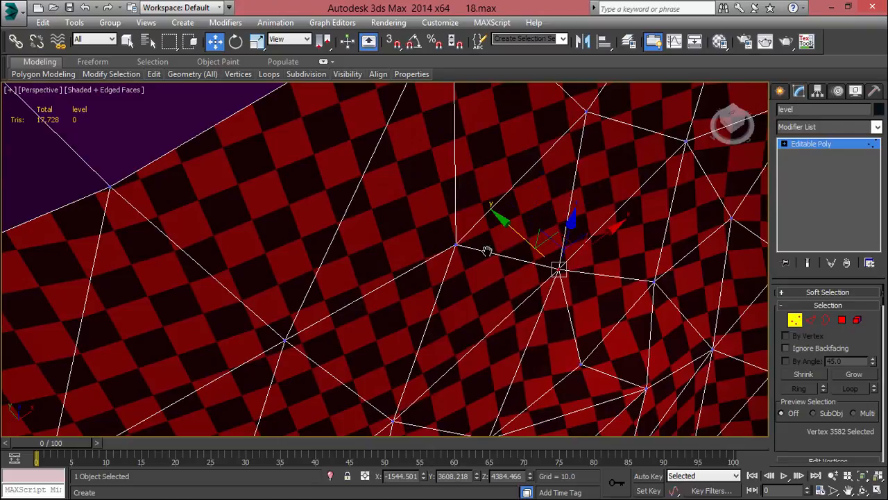
# Shift the same wall vertex about -54 units along X and -7 along Y to even out the surrounding triangles.
pyautogui.keyDown('alt'); pyautogui.moveTo(488, 251); pyautogui.dragTo(335, 149, button='middle'); pyautogui.keyUp('alt')
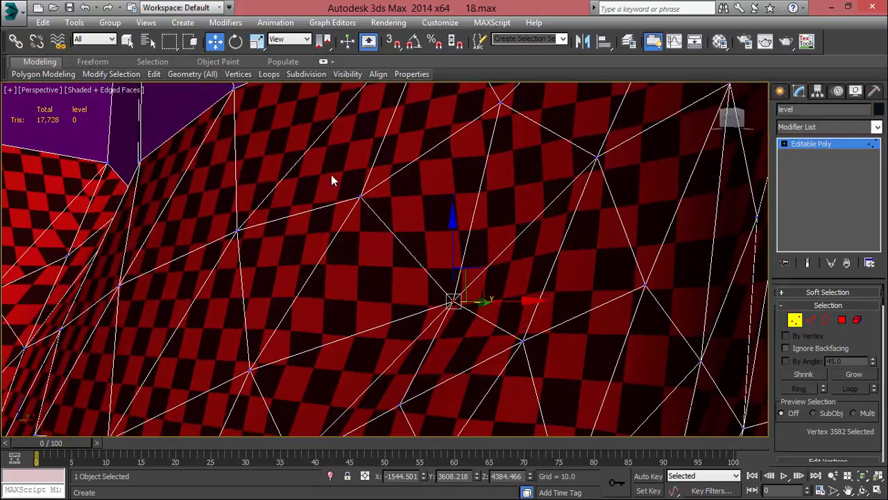
pyautogui.keyDown('alt'); pyautogui.moveTo(372, 243); pyautogui.dragTo(365, 298, button='middle'); pyautogui.keyUp('alt')
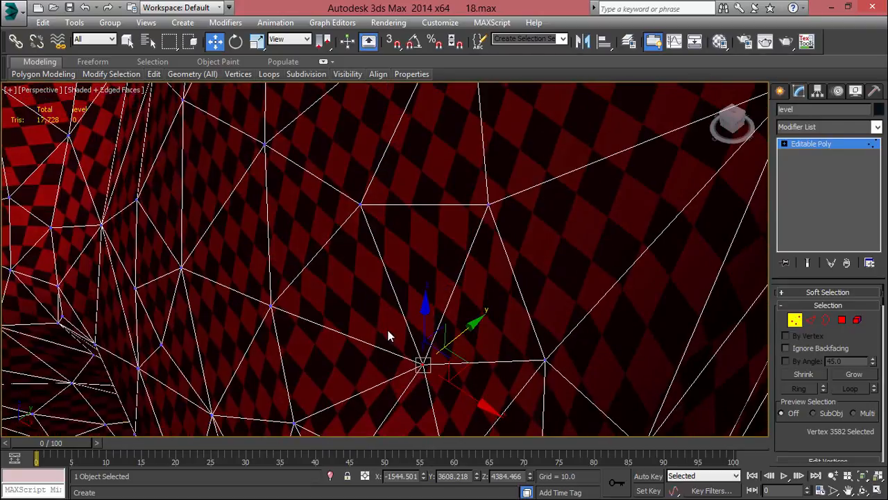
pyautogui.keyDown('alt'); pyautogui.moveTo(388, 335); pyautogui.dragTo(437, 272, button='middle'); pyautogui.keyUp('alt')
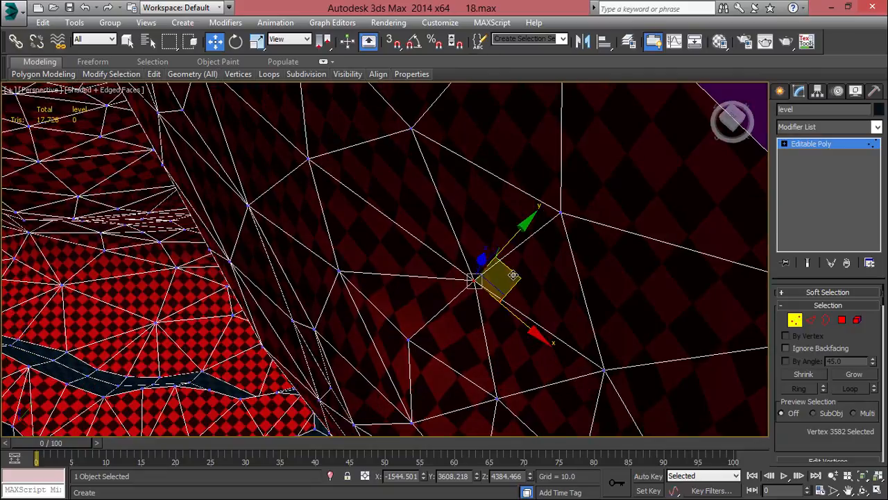
pyautogui.moveTo(513, 275); pyautogui.dragTo(482, 254)
pyautogui.moveTo(887, 136)
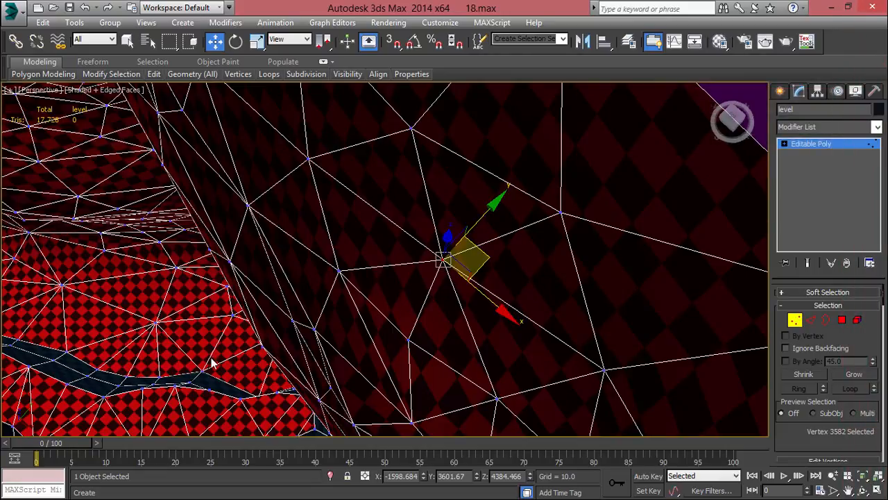
# Review the structure compile errors in the tool_cmd.exe window and survey the whole canyon at edge level.
pyautogui.keyDown('alt'); pyautogui.moveTo(333, 262); pyautogui.dragTo(401, 254, button='middle'); pyautogui.keyUp('alt')
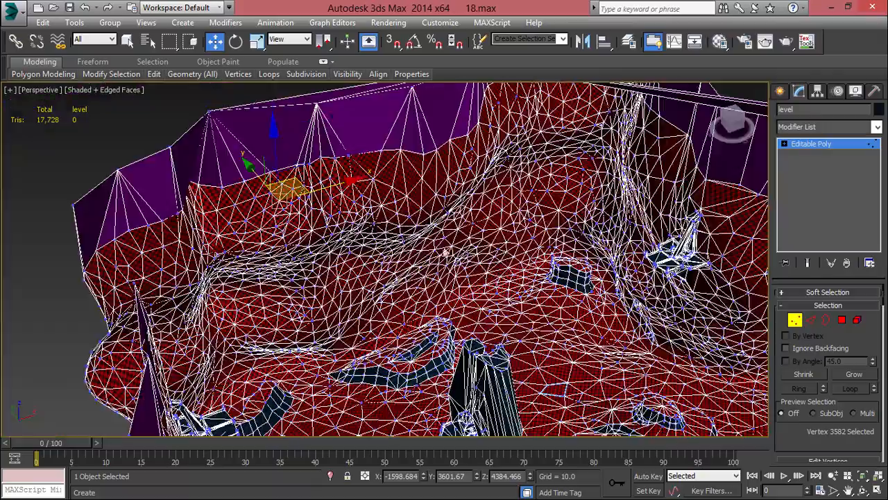
pyautogui.moveTo(882, 144)
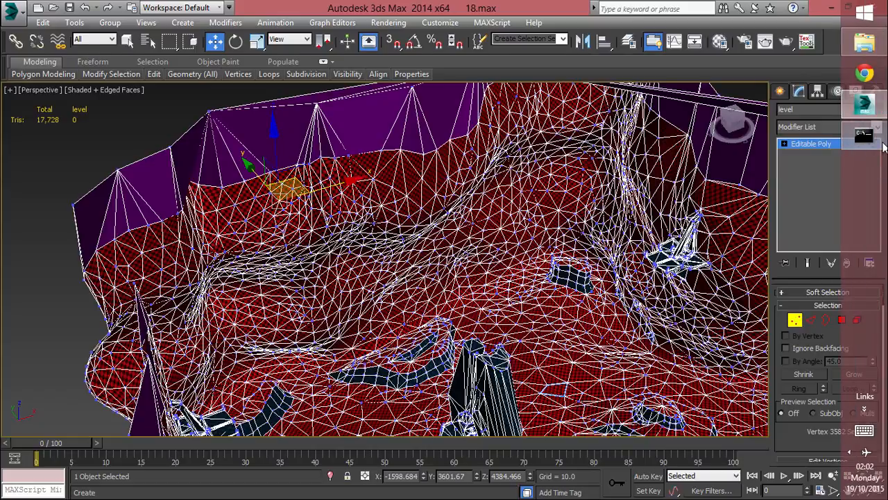
pyautogui.click(883, 144)
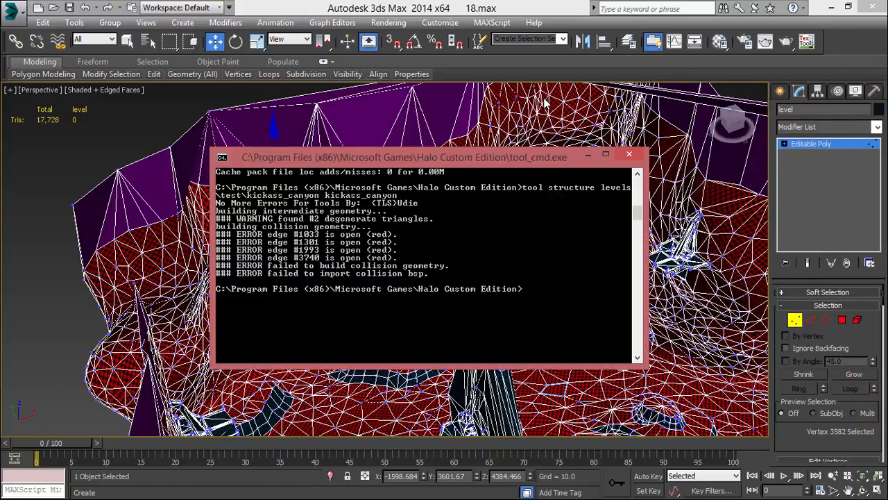
pyautogui.moveTo(696, 249); pyautogui.dragTo(506, 228, button='middle')
pyautogui.scroll(-4, 651, 241)
pyautogui.press('2')
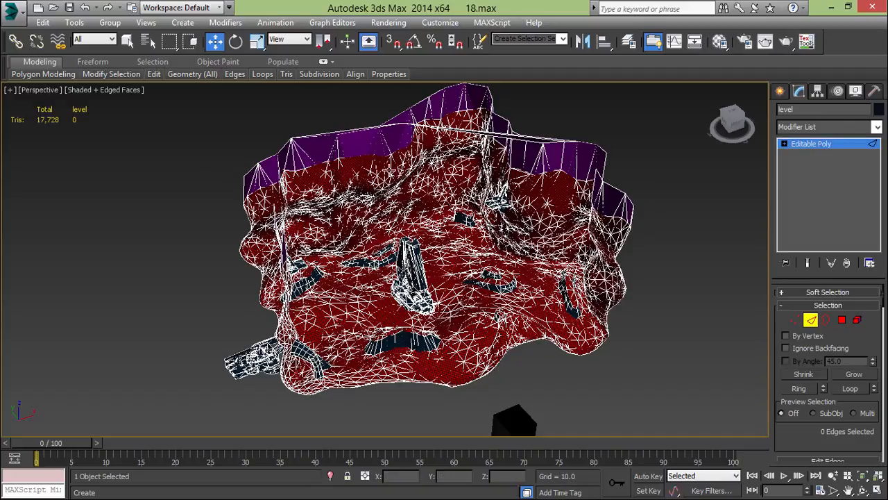
pyautogui.moveTo(446, 162); pyautogui.dragTo(441, 178, button='middle')
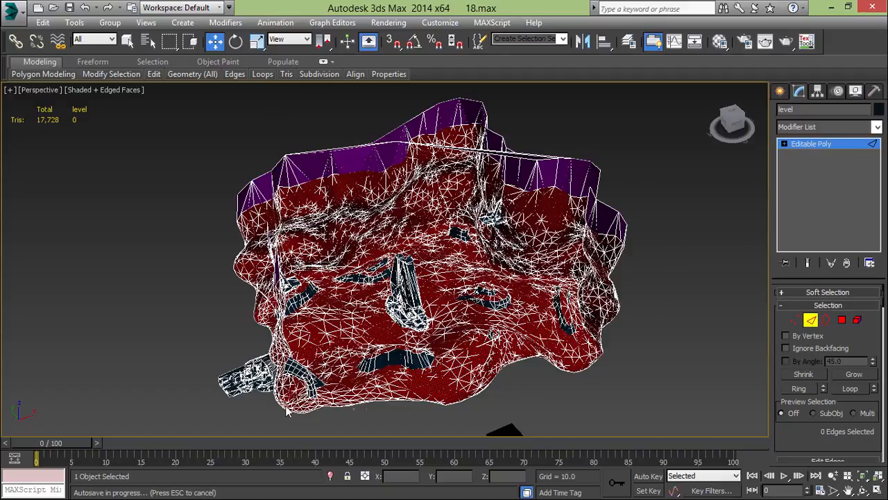
pyautogui.moveTo(863, 141)
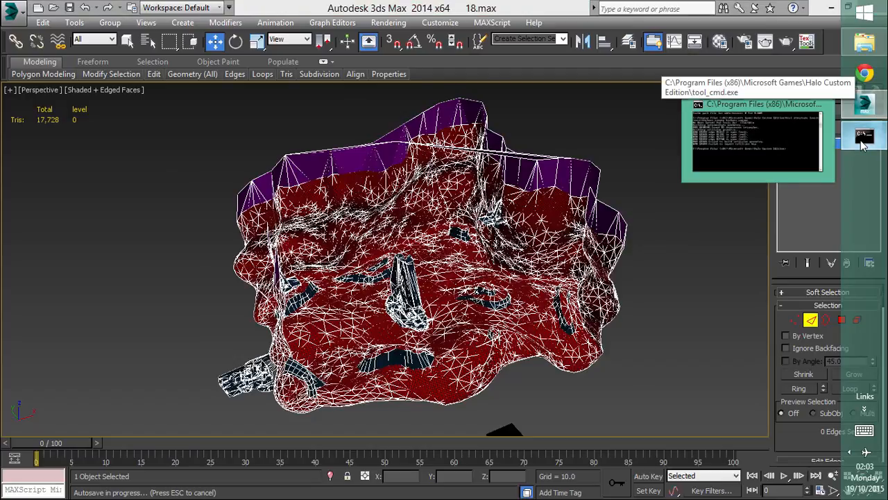
pyautogui.click(763, 138)
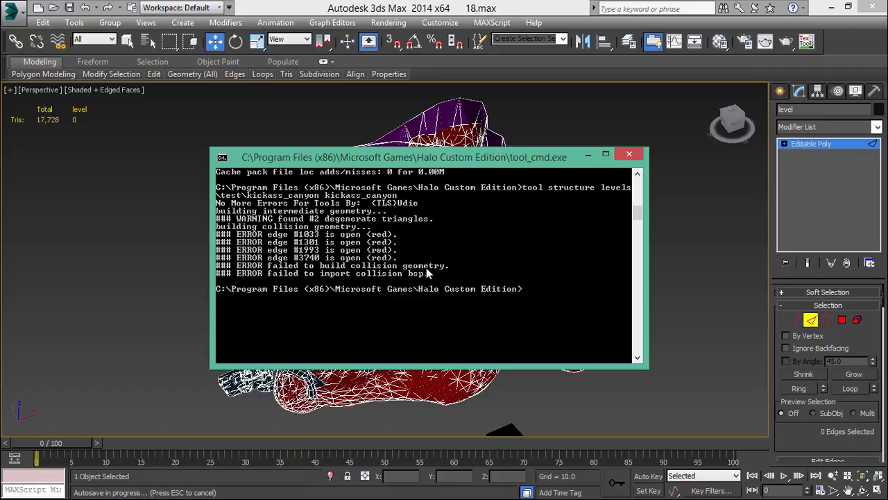
pyautogui.click(582, 158)
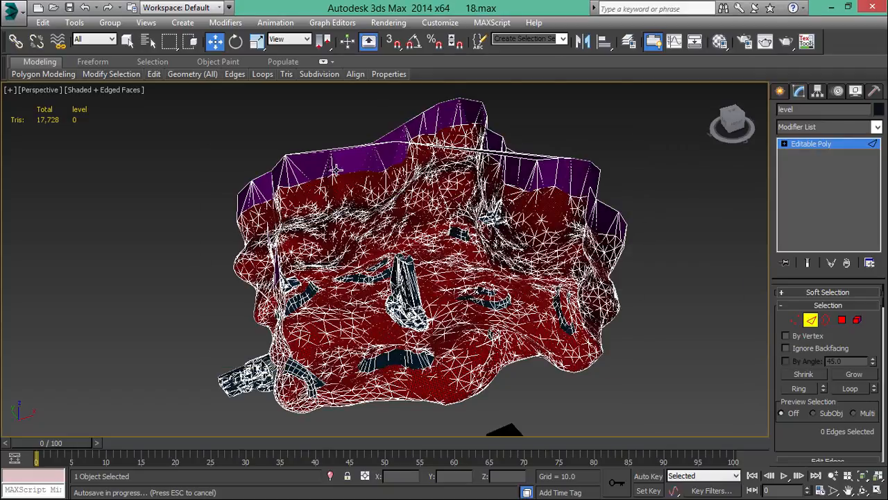
# Convert the level object to an Editable Mesh, leave the modifier settings and clear the selection.
pyautogui.rightClick(476, 212)
pyautogui.moveTo(528, 332)
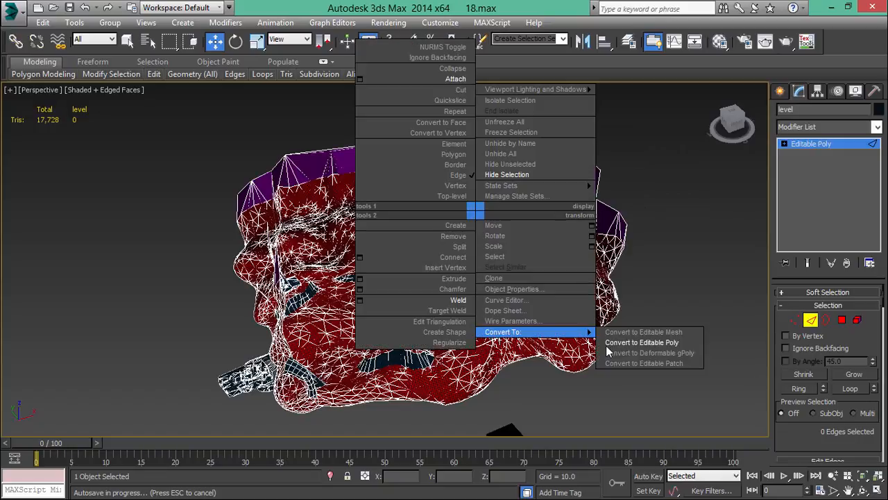
pyautogui.click(642, 331)
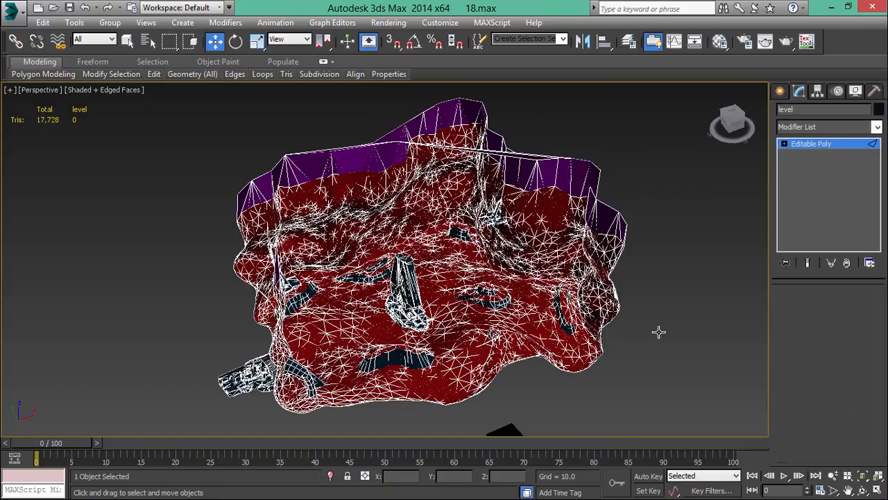
pyautogui.click(780, 90)
pyautogui.click(717, 277)
pyautogui.click(486, 289)
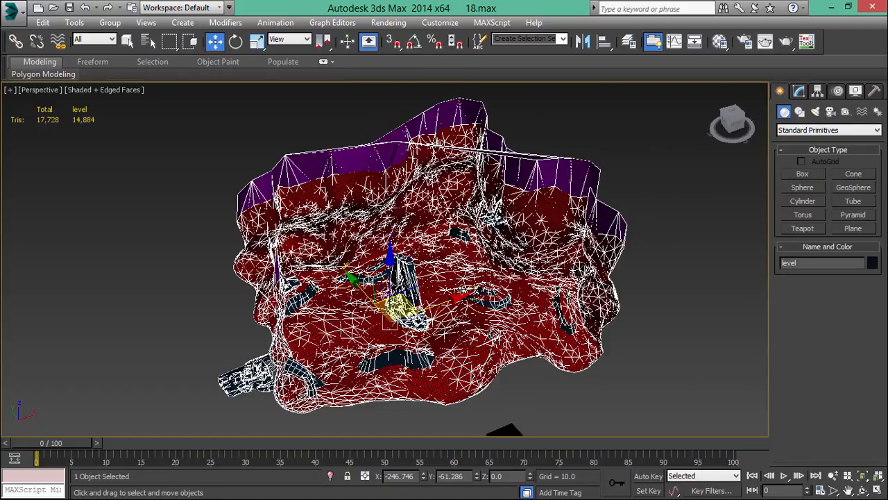
pyautogui.click(655, 207)
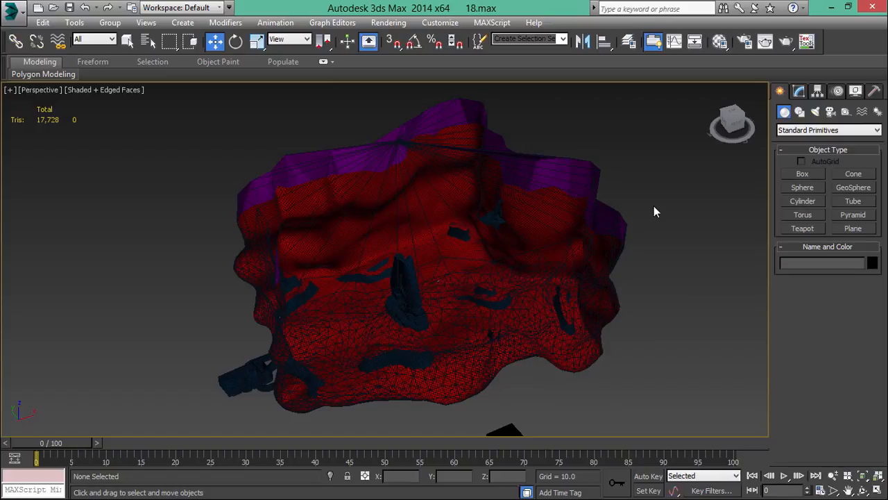
# Select VSep001 together with its child objects by name and delete them from the scene.
pyautogui.press('h')
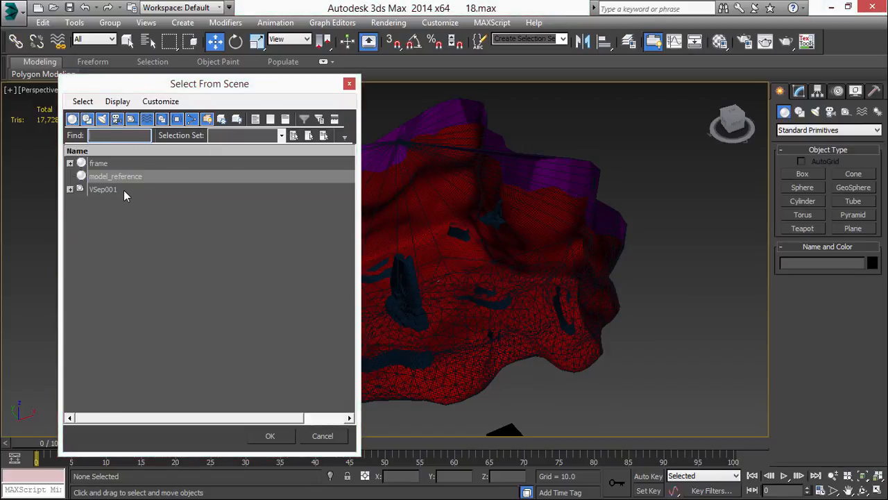
pyautogui.click(123, 190)
pyautogui.click(70, 189)
pyautogui.click(69, 190)
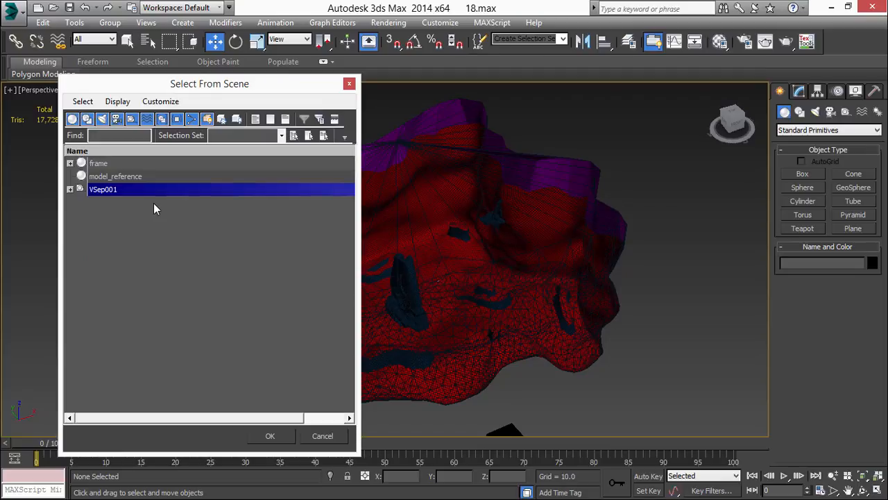
pyautogui.click(69, 190)
pyautogui.click(270, 435)
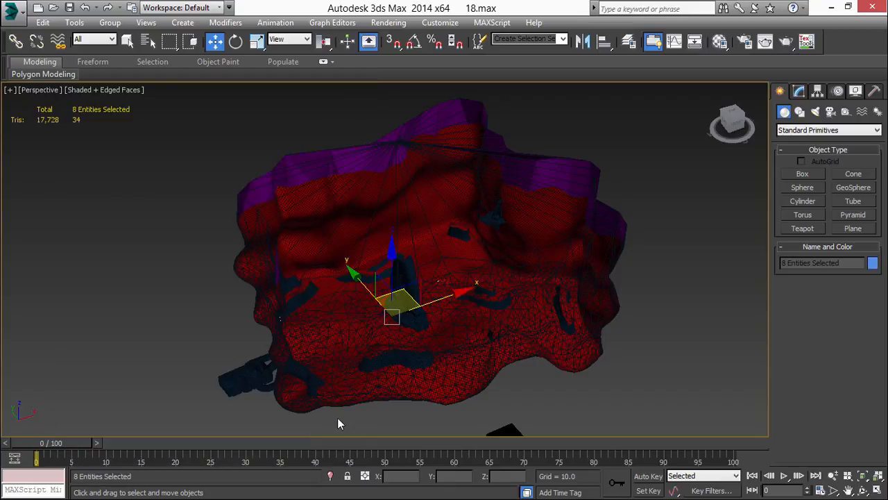
pyautogui.click(337, 418)
pyautogui.moveTo(468, 389); pyautogui.dragTo(436, 381, button='middle')
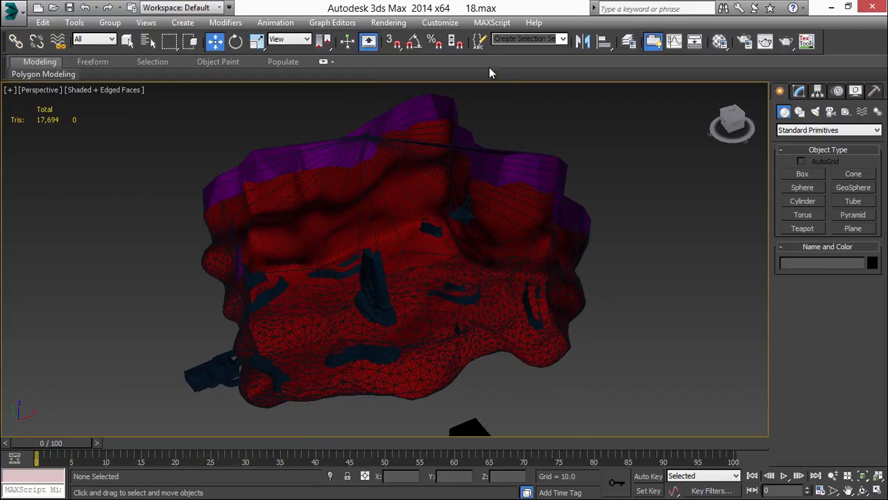
# Run the JmsExporter104e script, export the model to the Desktop as kickass_canyon.jms, and close the exporter.
pyautogui.click(492, 23)
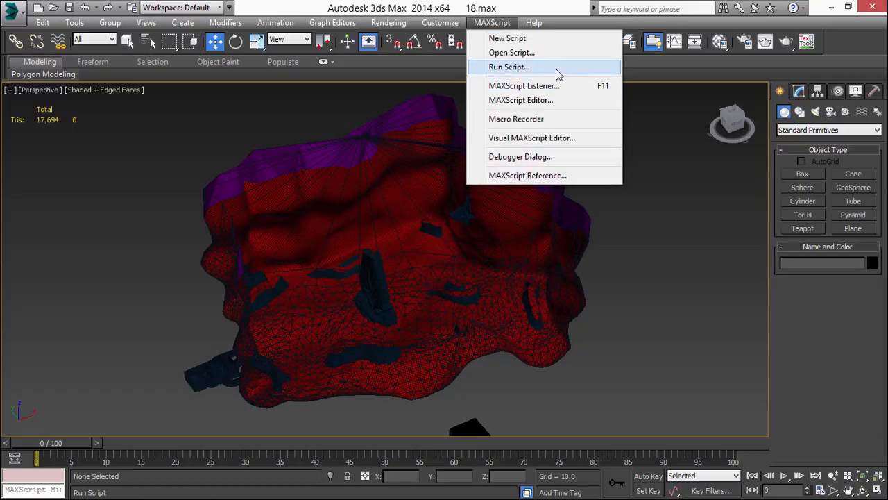
pyautogui.click(559, 72)
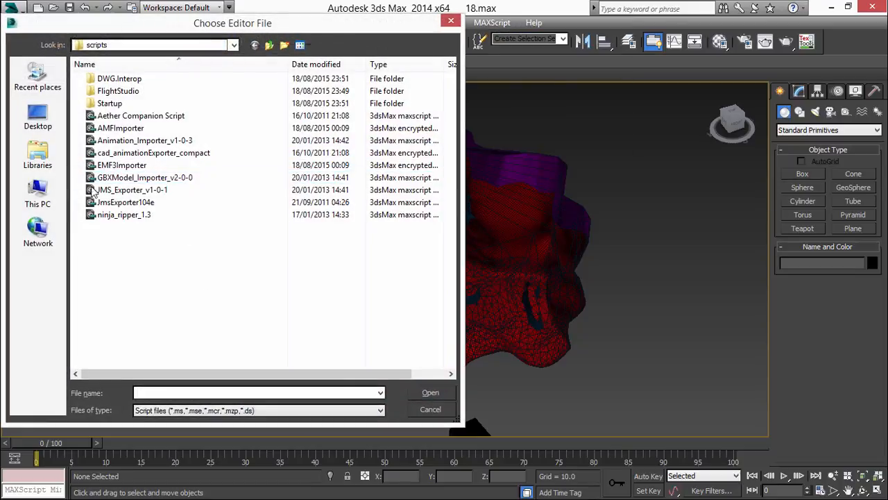
pyautogui.doubleClick(185, 205)
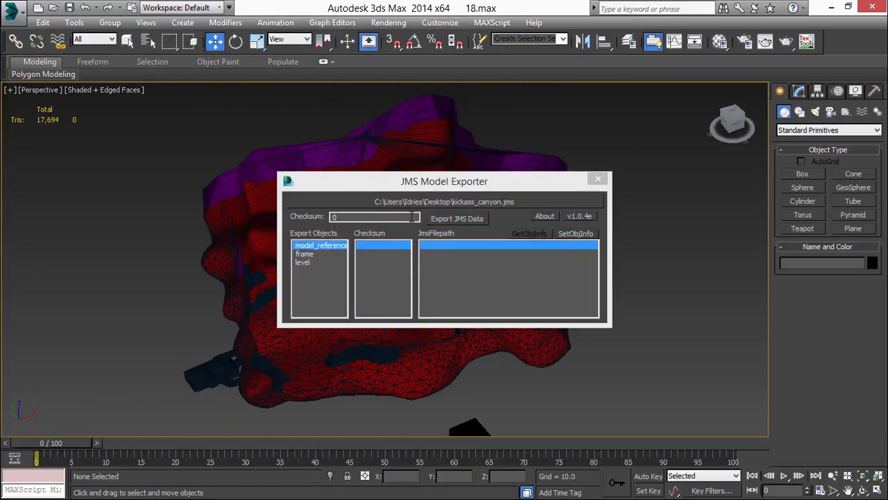
pyautogui.click(464, 219)
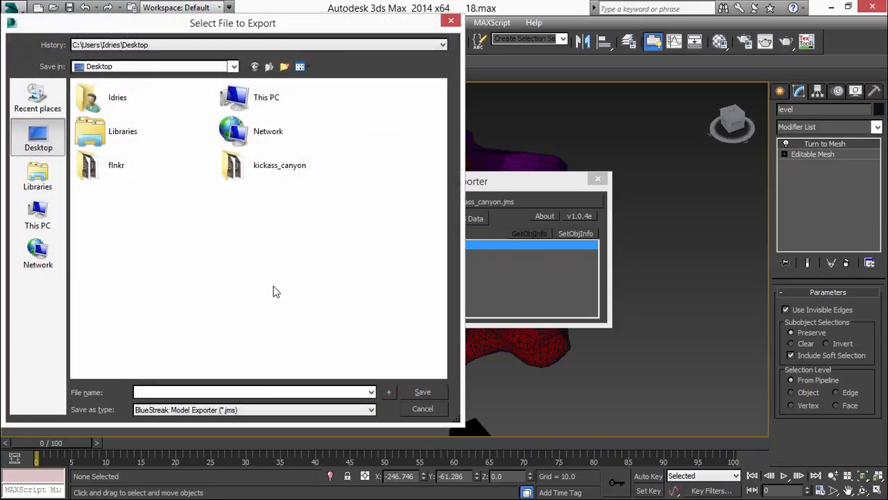
pyautogui.write('kicl')
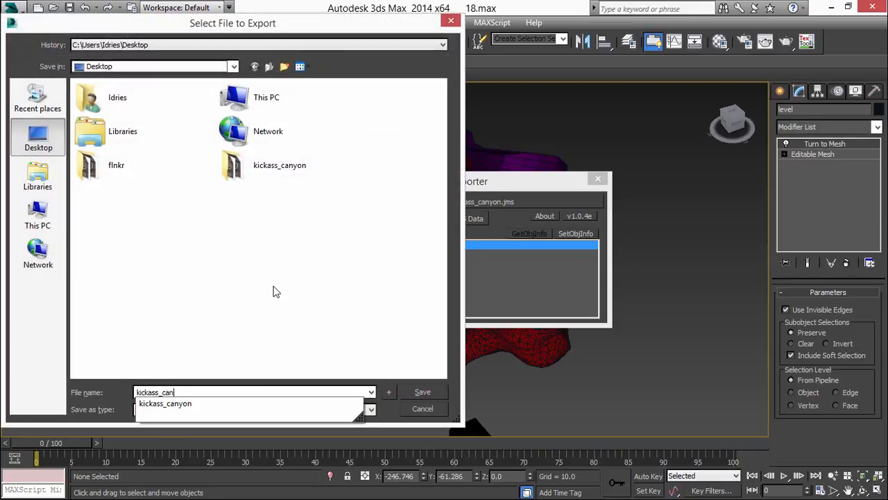
pyautogui.write('ass_canyon.jms')
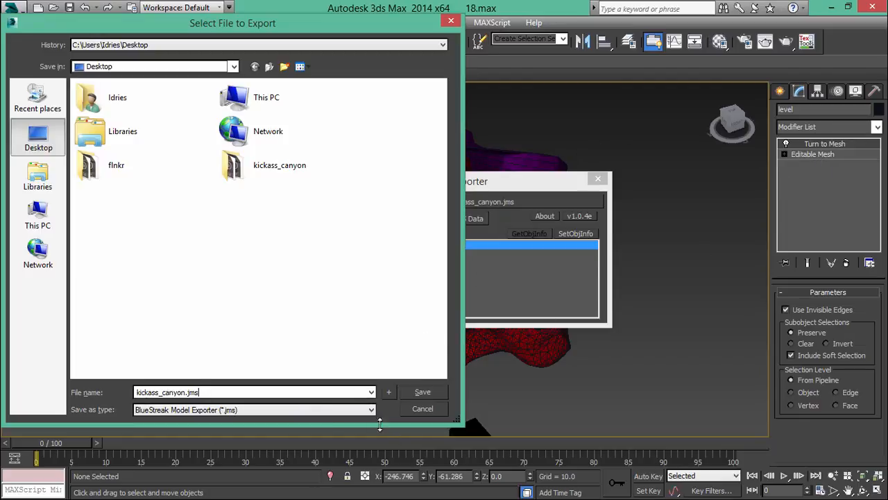
pyautogui.click(420, 393)
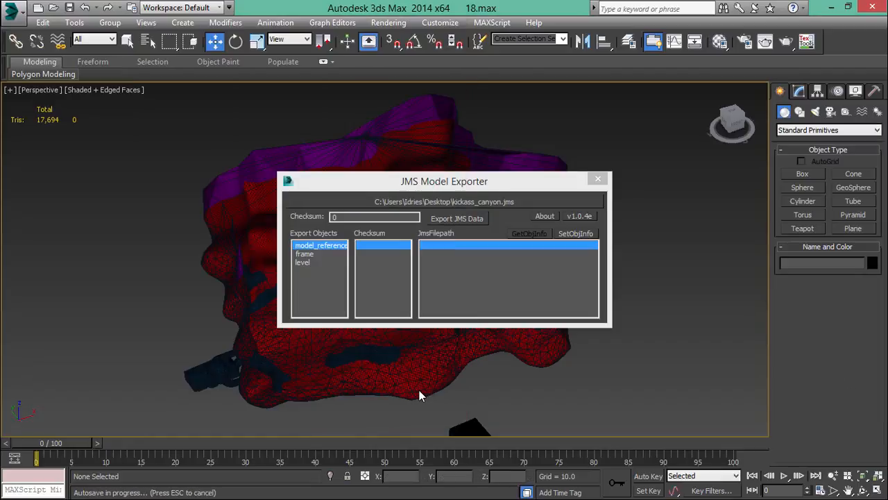
pyautogui.click(598, 177)
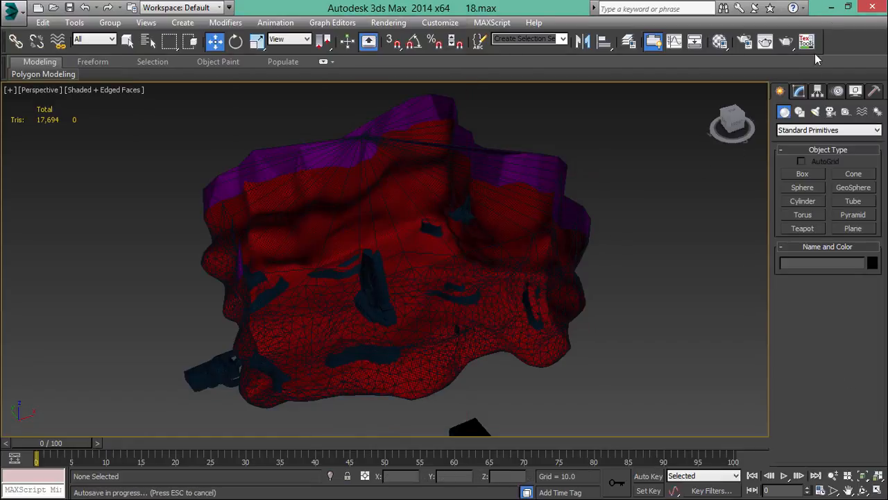
# Switch to File Explorer, cut kickass_canyon.jms from the Desktop and open Halo Custom Edition's data\levels\test\kickass_canyon\models folder.
pyautogui.click(831, 7)
pyautogui.click(24, 116)
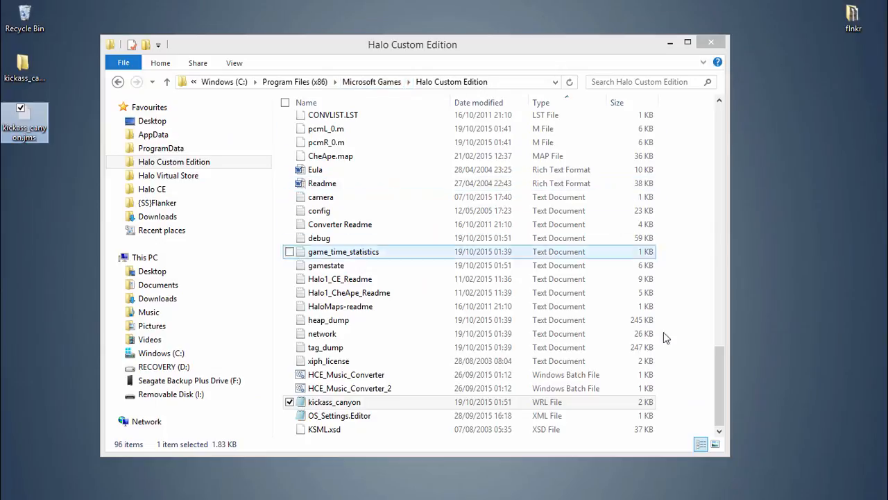
pyautogui.scroll(15, 721, 226)
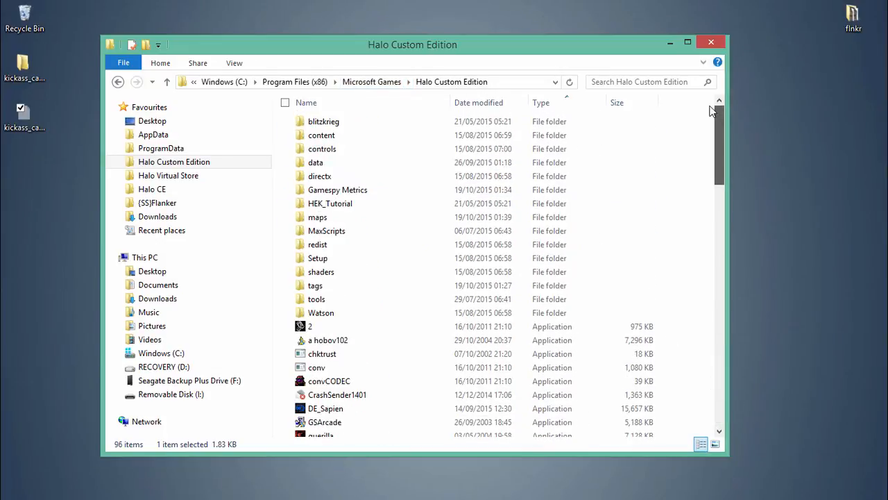
pyautogui.doubleClick(340, 163)
pyautogui.doubleClick(353, 166)
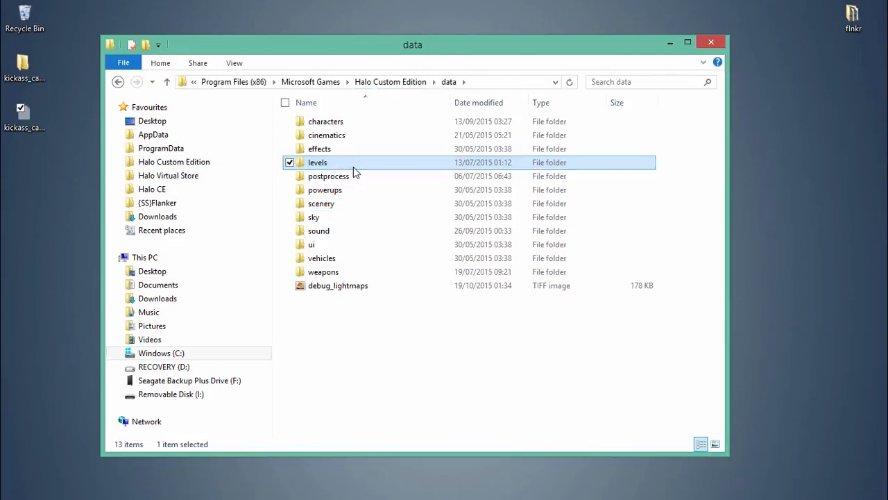
pyautogui.click(325, 315)
pyautogui.doubleClick(326, 316)
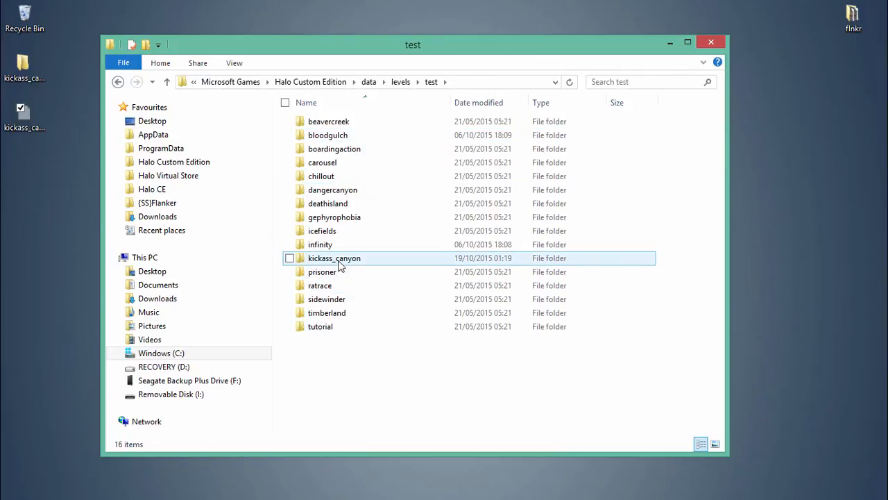
pyautogui.doubleClick(338, 260)
pyautogui.click(356, 135)
pyautogui.doubleClick(356, 135)
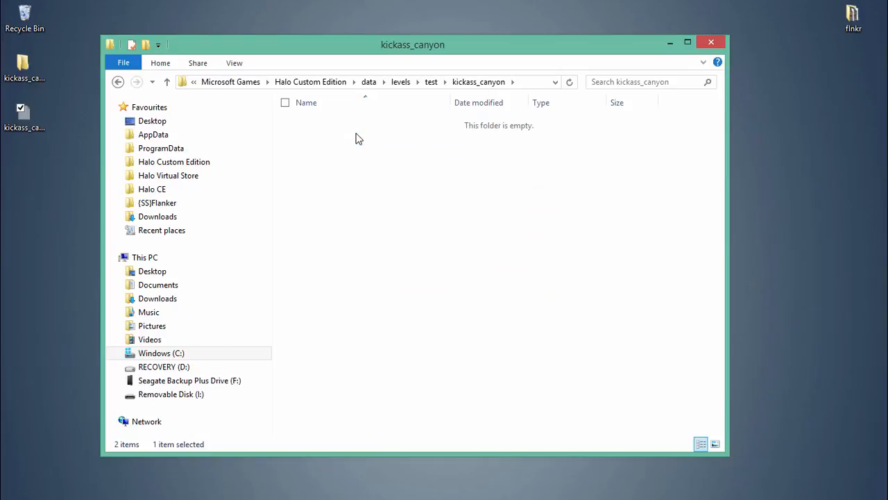
# Paste kickass_canyon.jms into the models folder, replacing the existing file and granting administrator permission.
pyautogui.hotkey('ctrl', 'v')
pyautogui.click(376, 166)
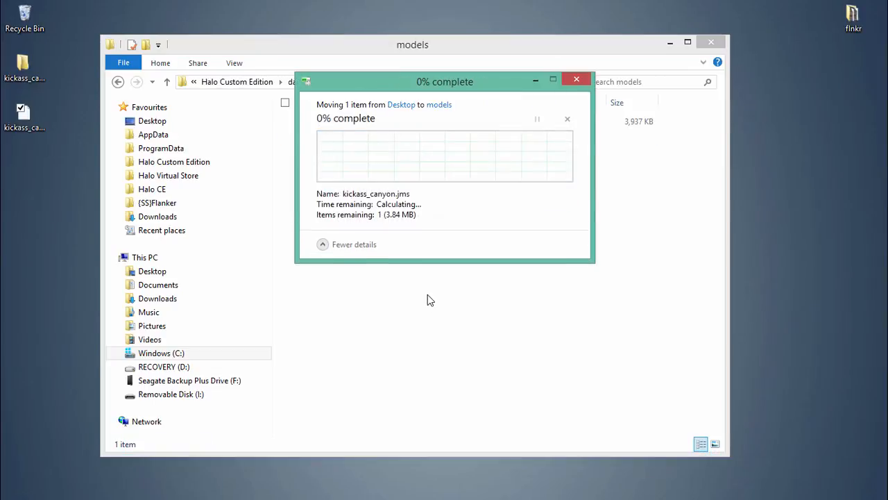
pyautogui.click(411, 170)
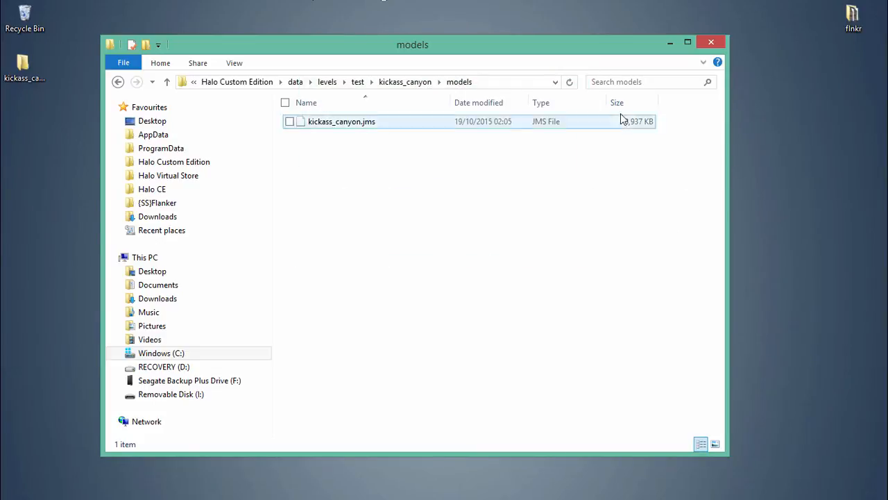
# Switch to the tool_cmd.exe window and run "tool structure levels\test\kickass_canyon kickass_canyon" to recompile the level structure.
pyautogui.moveTo(864, 134)
pyautogui.click(776, 150)
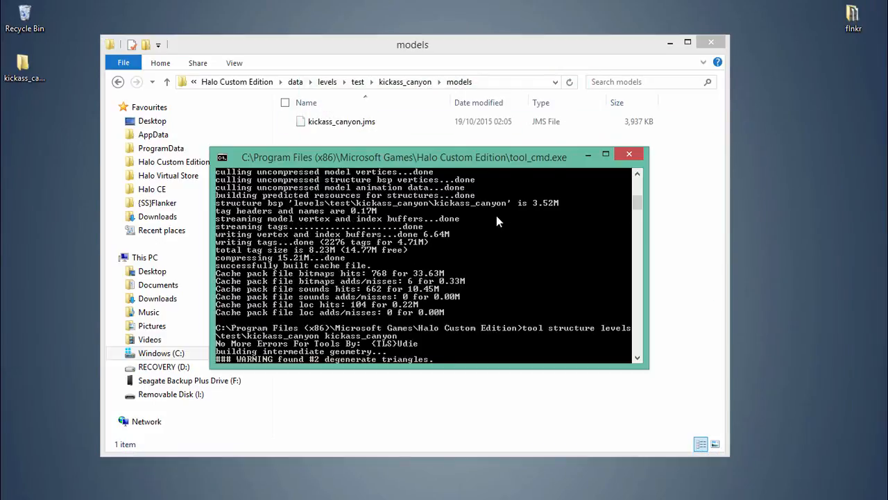
pyautogui.scroll(5, 489, 232)
pyautogui.scroll(15, 490, 238)
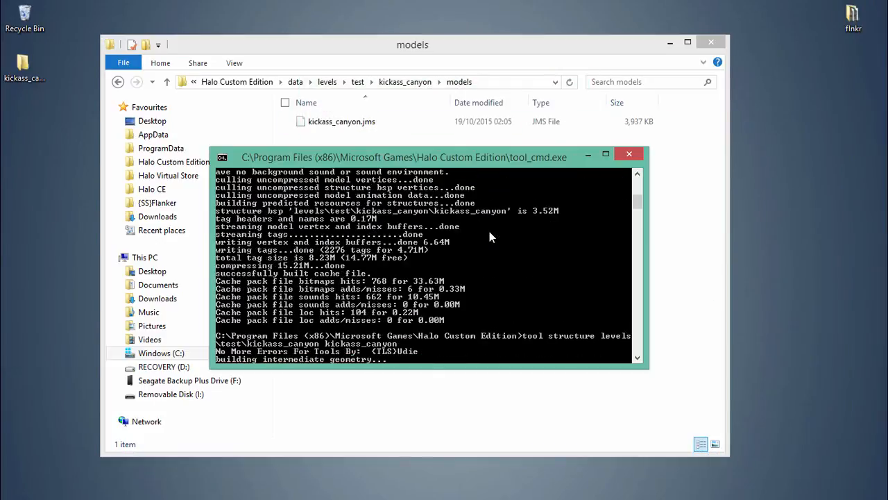
pyautogui.scroll(-20, 492, 238)
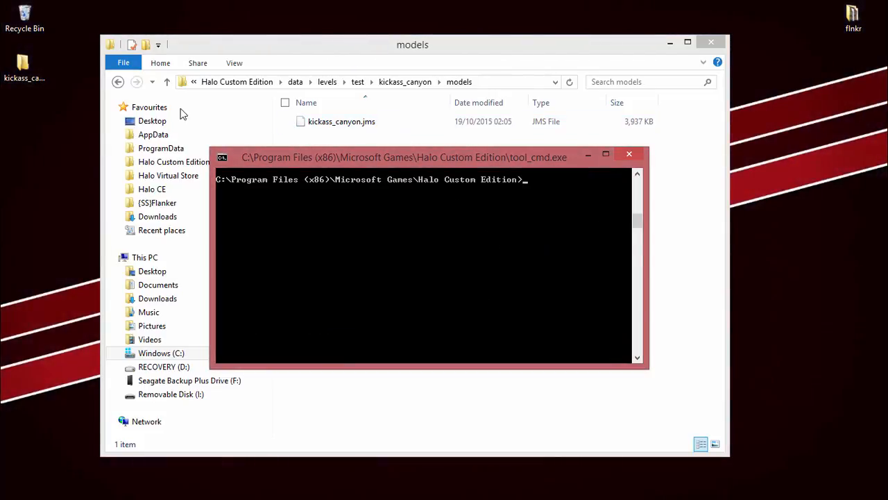
pyautogui.moveTo(873, 137)
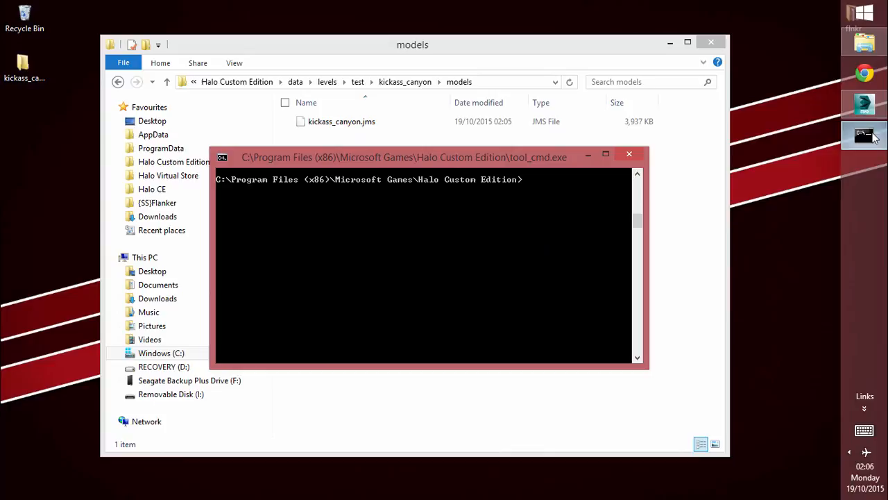
pyautogui.rightClick(557, 218)
pyautogui.press('Return')
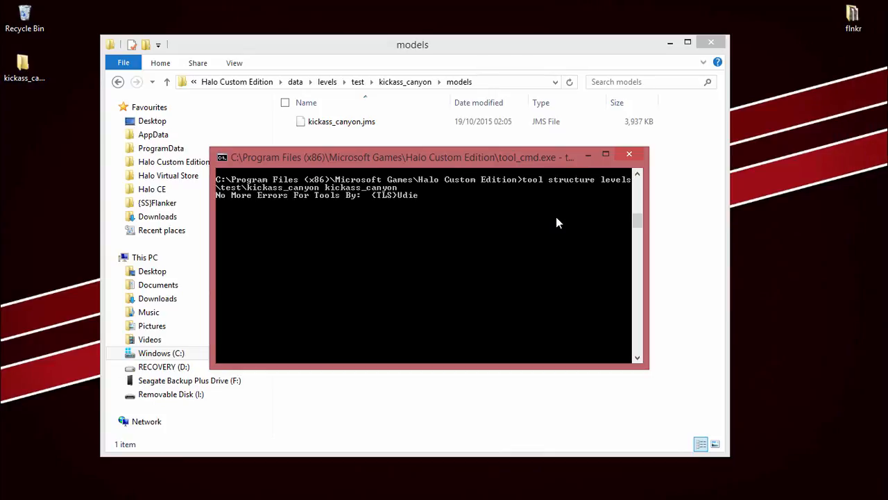
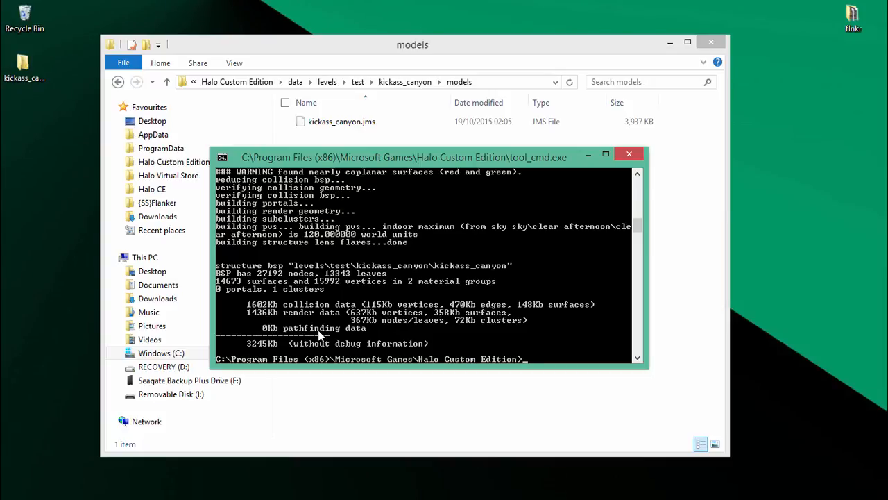
# Examine the latest structure compile output for errors and warnings, comparing it with the level in 3ds Max.
pyautogui.scroll(5, 318, 330)
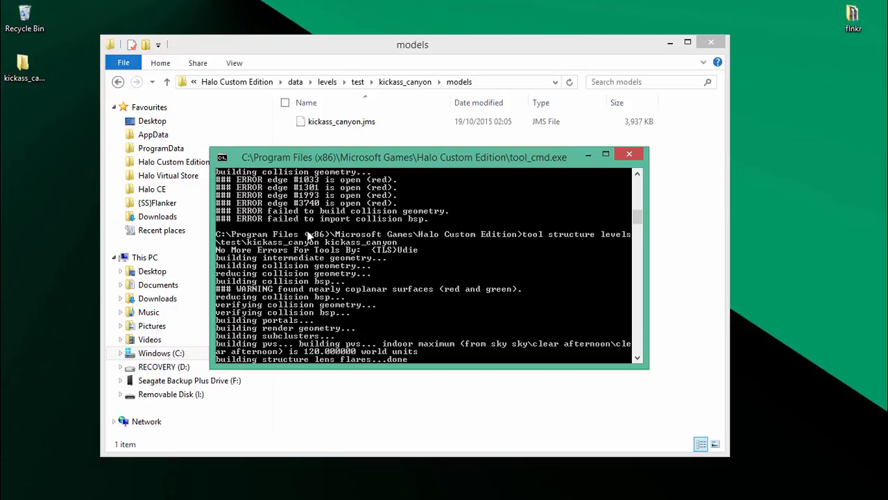
pyautogui.scroll(2, 352, 243)
pyautogui.scroll(-1, 293, 223)
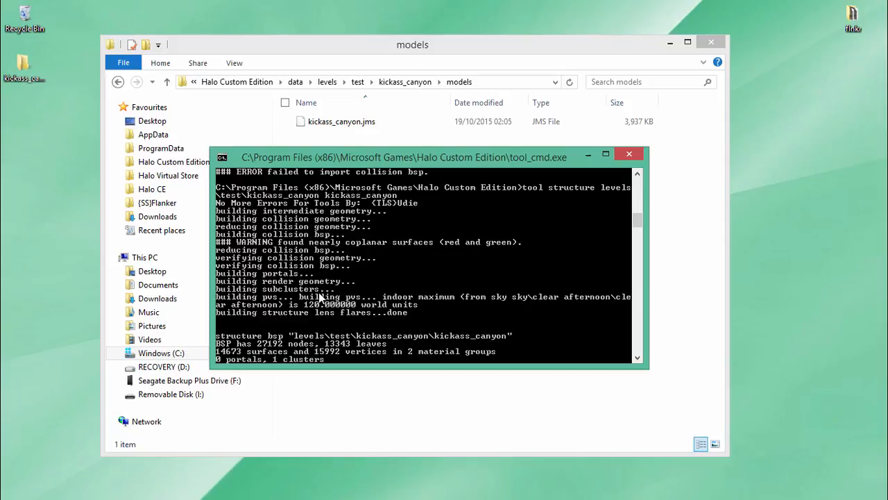
pyautogui.moveTo(887, 278)
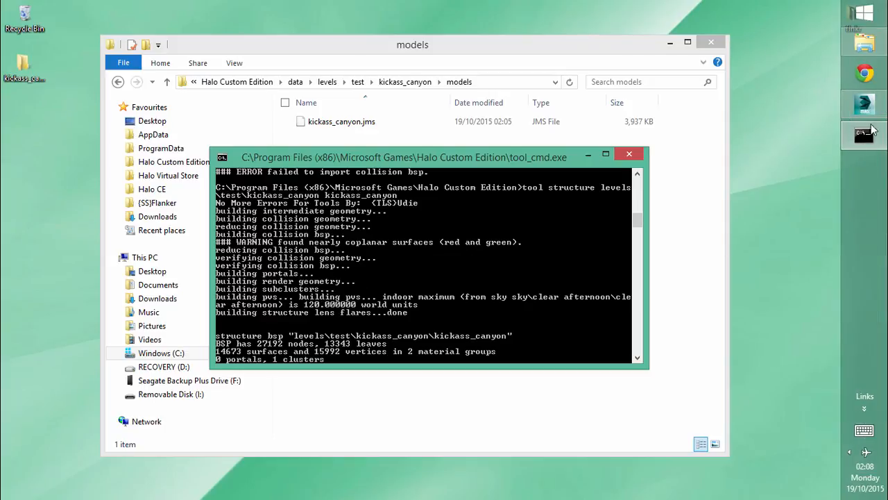
pyautogui.click(879, 104)
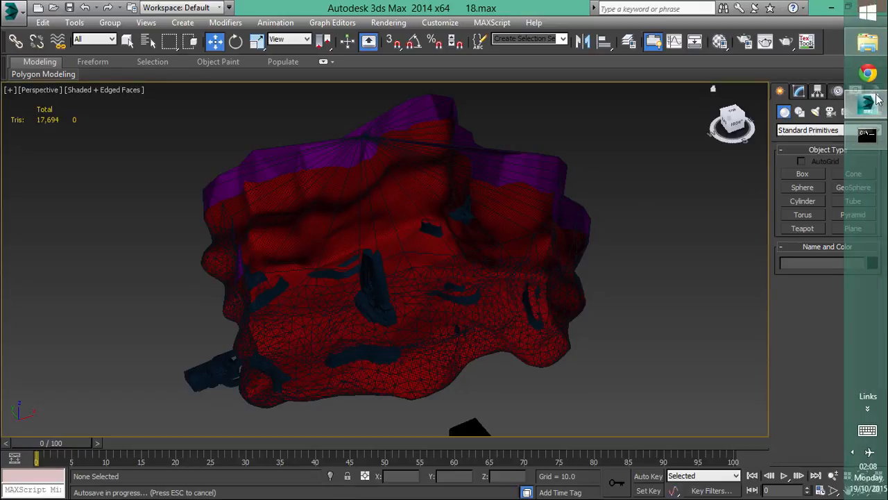
pyautogui.click(875, 104)
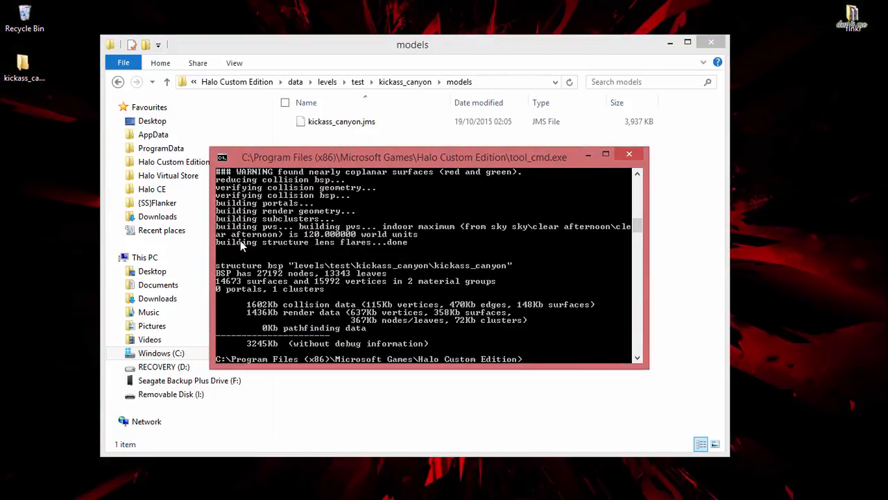
pyautogui.scroll(-1, 239, 246)
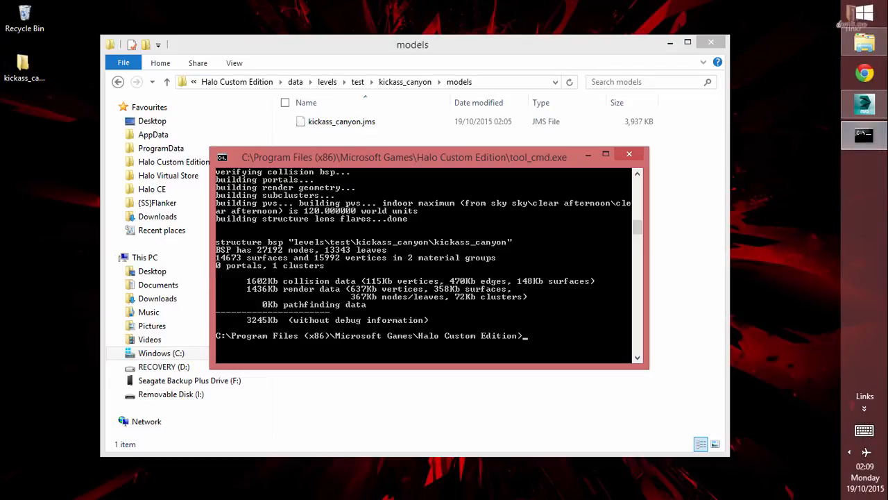
pyautogui.click(864, 103)
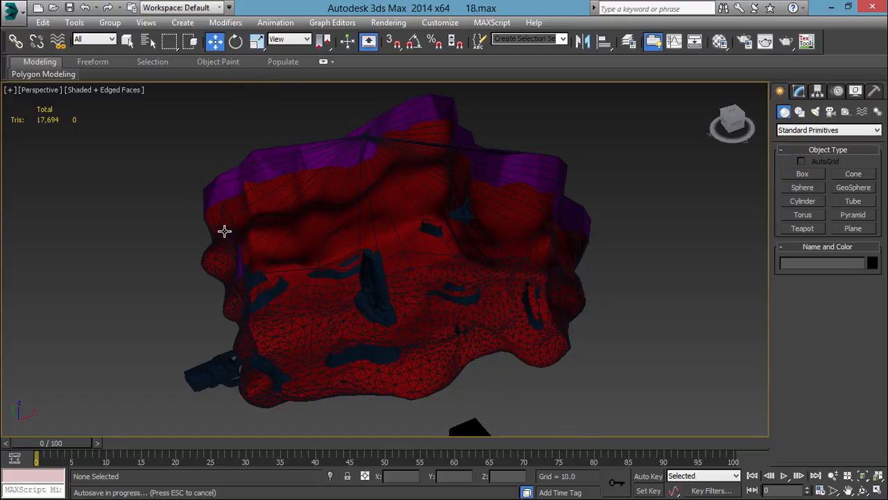
pyautogui.click(831, 7)
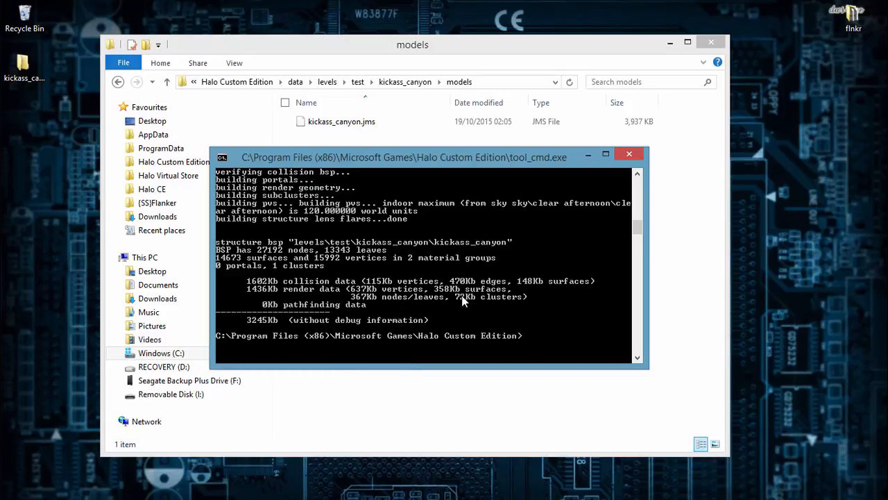
pyautogui.scroll(2, 447, 326)
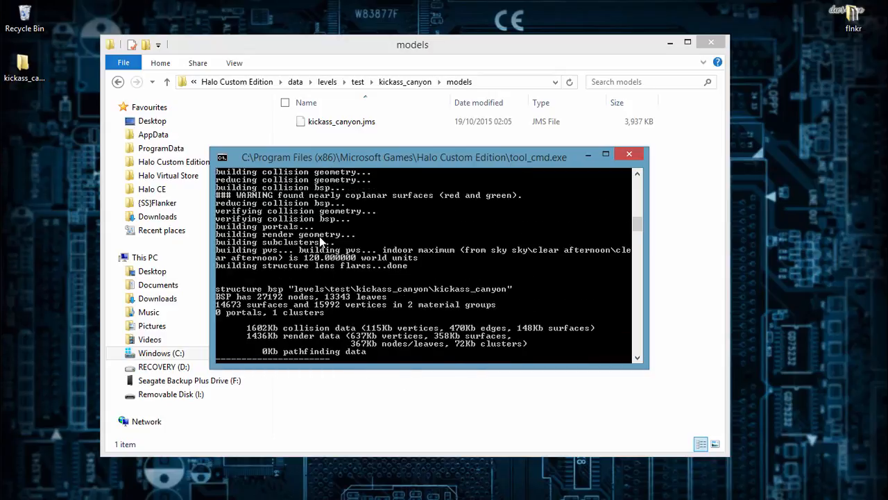
pyautogui.scroll(2, 320, 240)
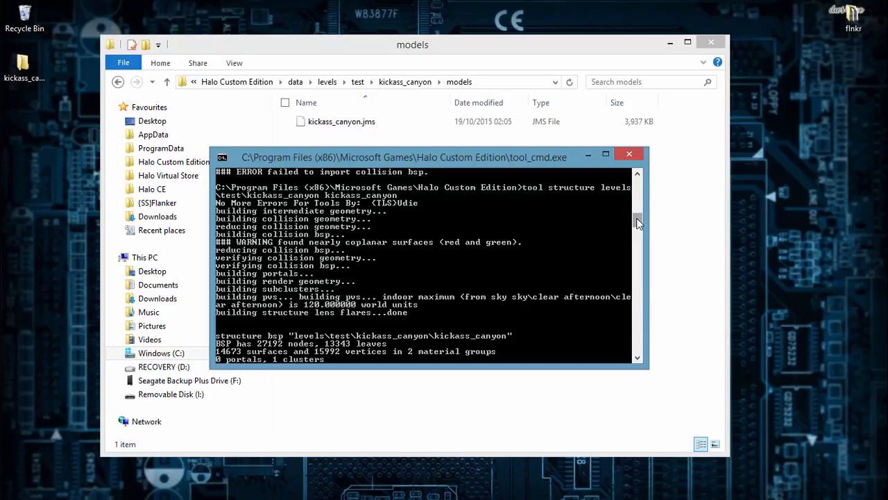
pyautogui.moveTo(639, 222); pyautogui.dragTo(639, 223)
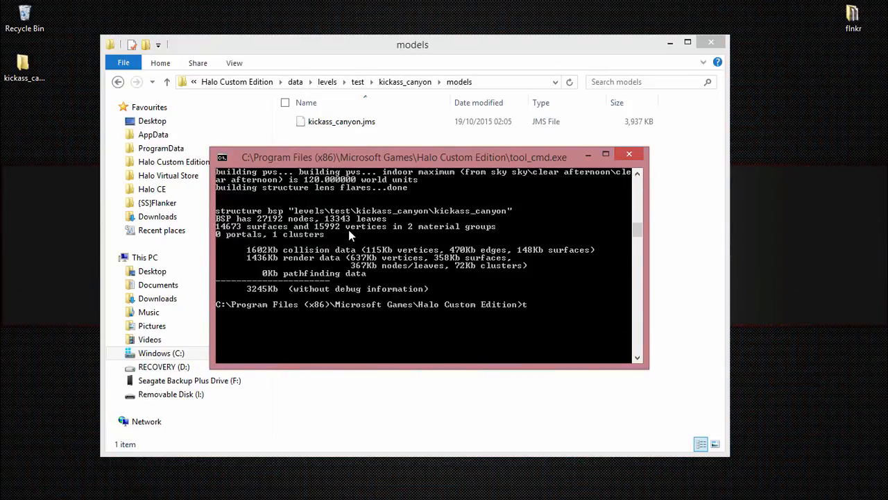
# Run "tool" without arguments, read through its list of available verbs and options, and minimize the command window.
pyautogui.press('Return')
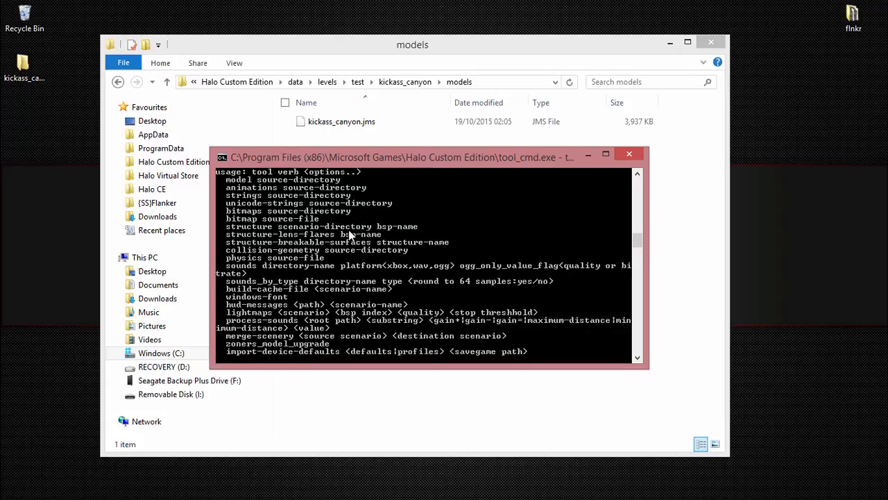
pyautogui.scroll(4, 296, 315)
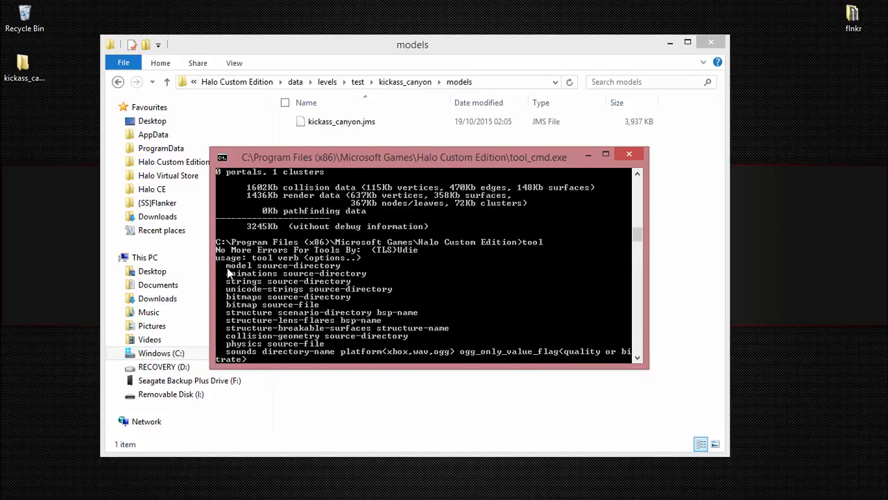
pyautogui.scroll(-2, 229, 272)
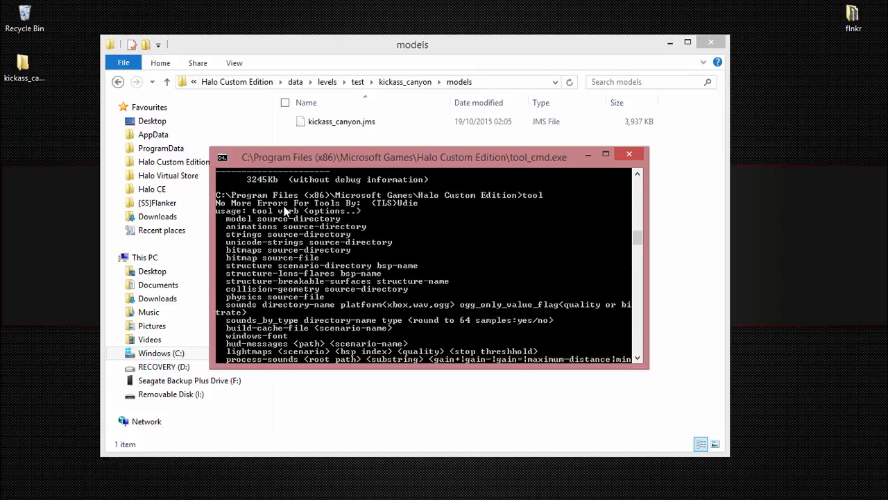
pyautogui.scroll(-2, 340, 226)
pyautogui.scroll(1, 300, 190)
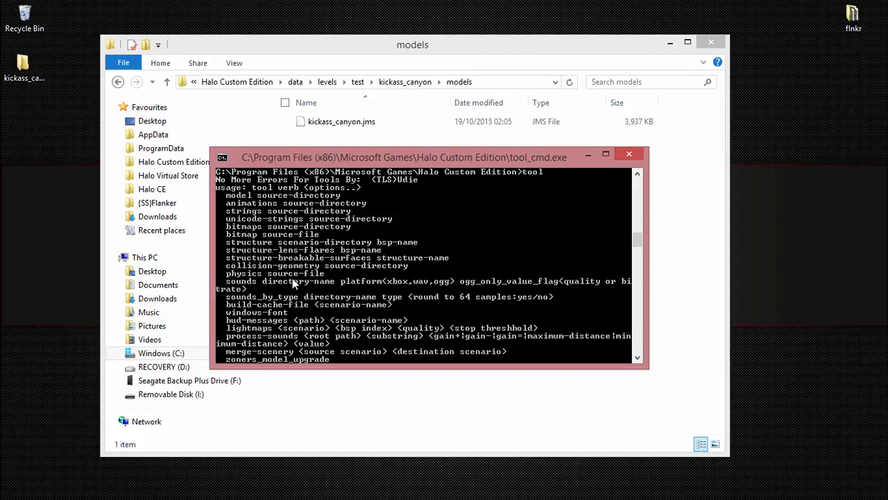
pyautogui.scroll(-1, 293, 283)
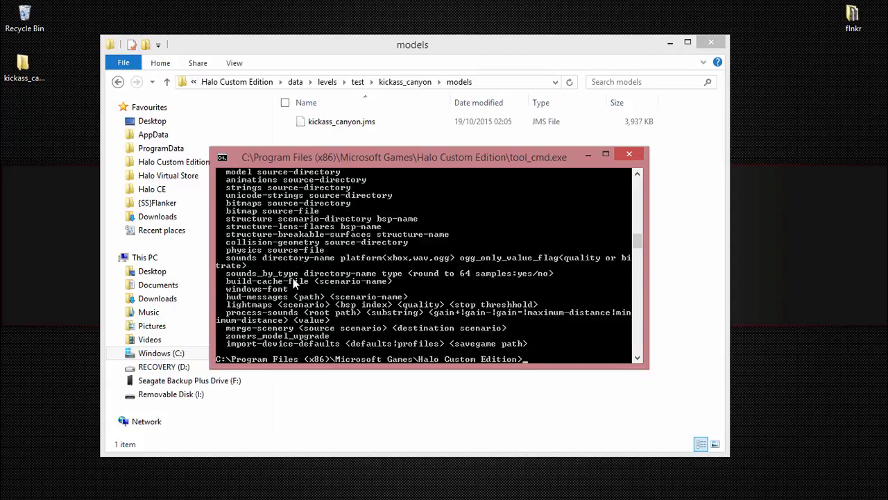
pyautogui.scroll(-2, 284, 305)
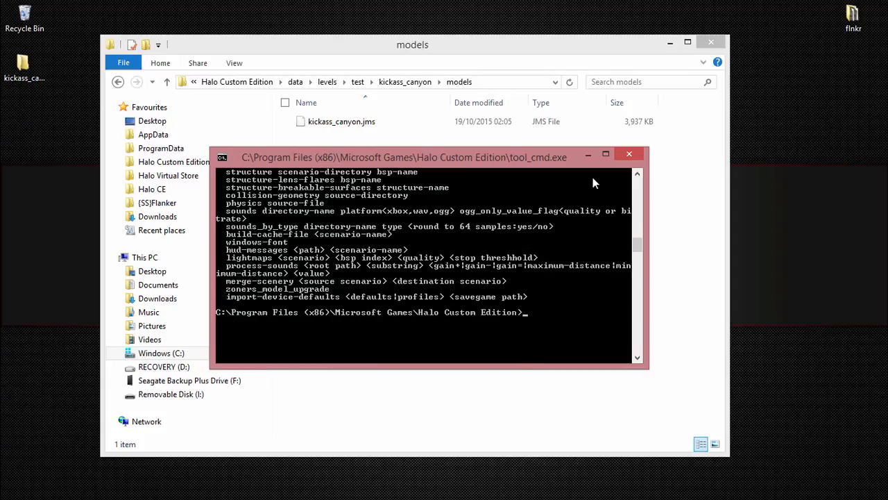
pyautogui.scroll(1, 525, 267)
pyautogui.click(587, 154)
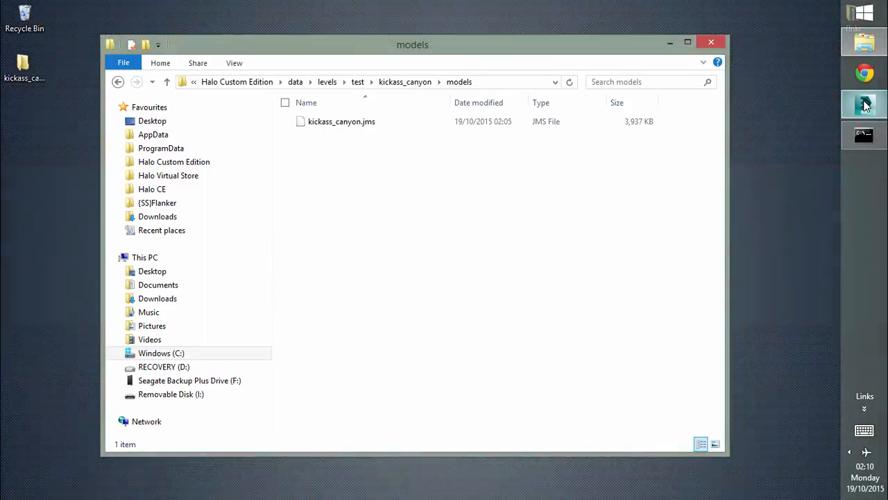
# Move the kickass_canyon WRL file from the Halo Virtual Store folder into the Halo Custom Edition folder, granting administrator permission, and return to 3ds Max.
pyautogui.click(864, 104)
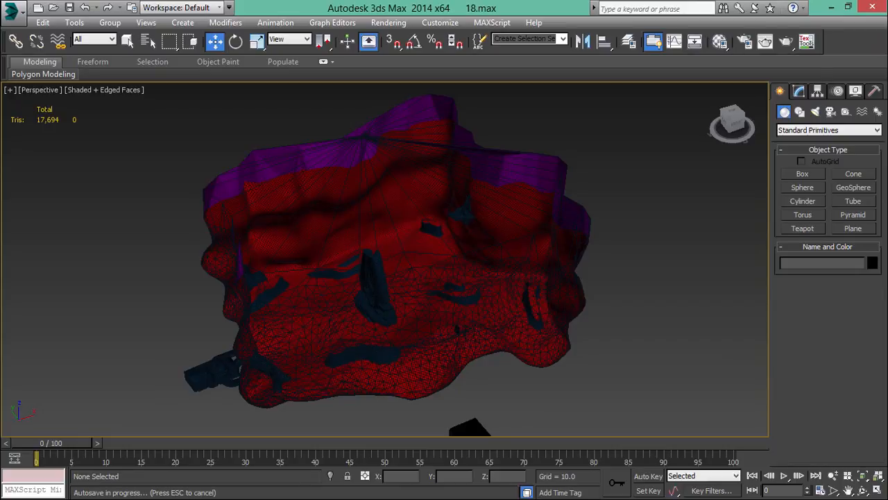
pyautogui.click(869, 41)
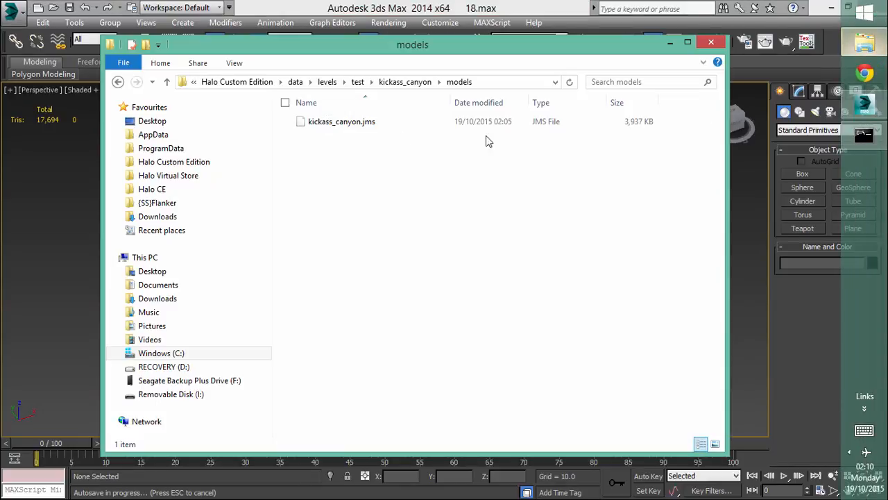
pyautogui.click(188, 175)
pyautogui.click(332, 122)
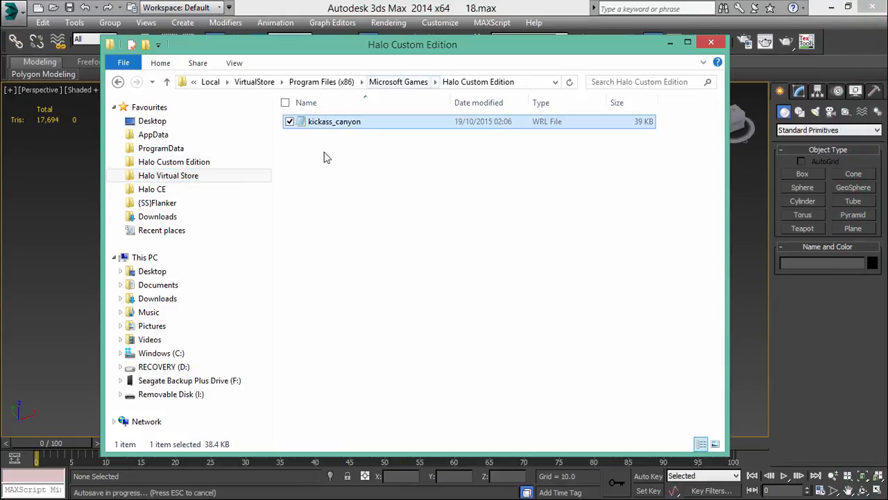
pyautogui.click(184, 165)
pyautogui.hotkey('ctrl', 'v')
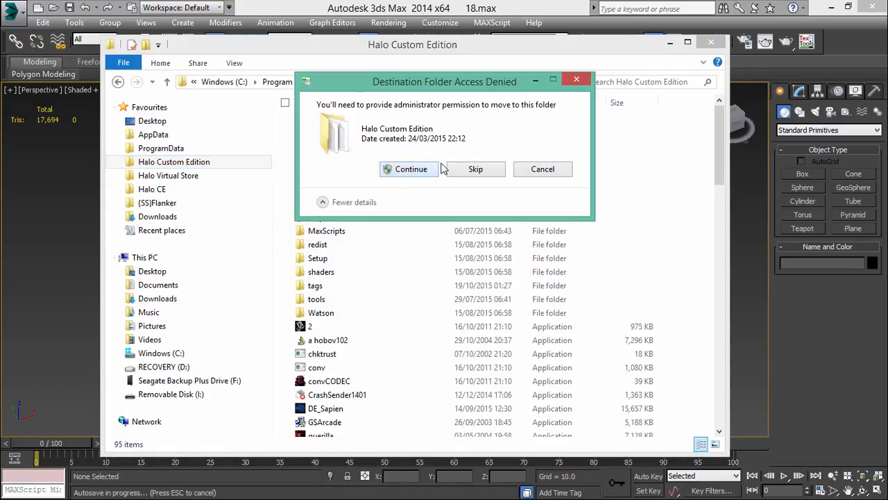
pyautogui.click(415, 171)
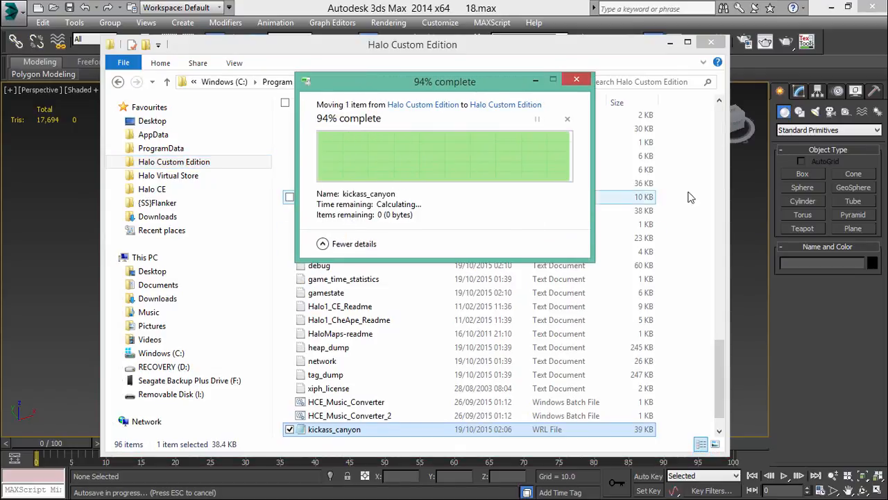
pyautogui.click(759, 179)
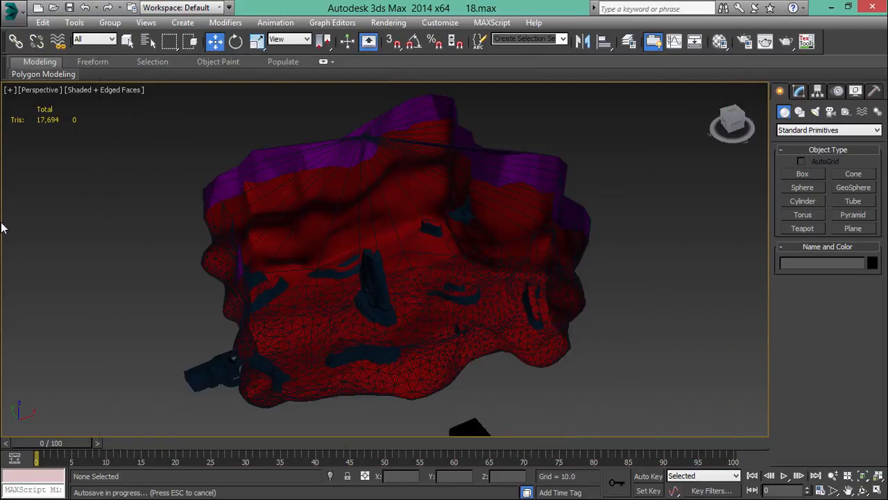
# Import the kickass_canyon WRL file from the Halo Custom Edition folder into the scene, leaving all VRML import options off.
pyautogui.hotkey('alt', 'f')
pyautogui.moveTo(24, 183)
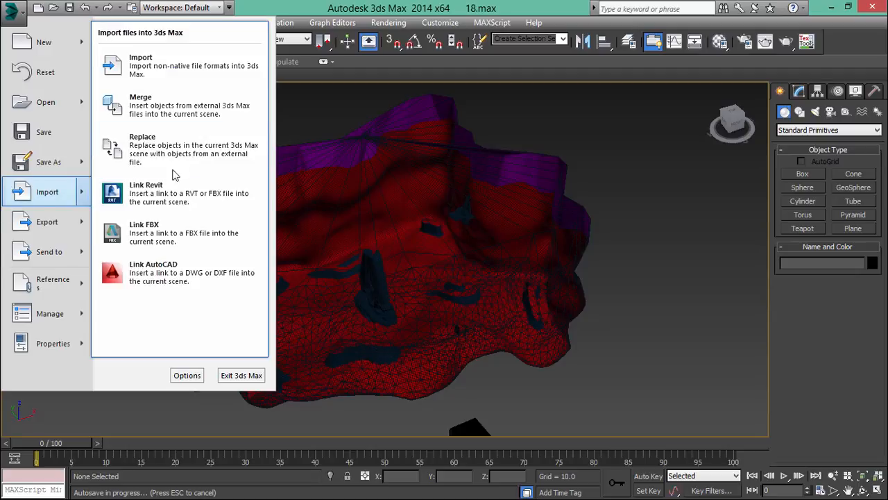
pyautogui.click(137, 74)
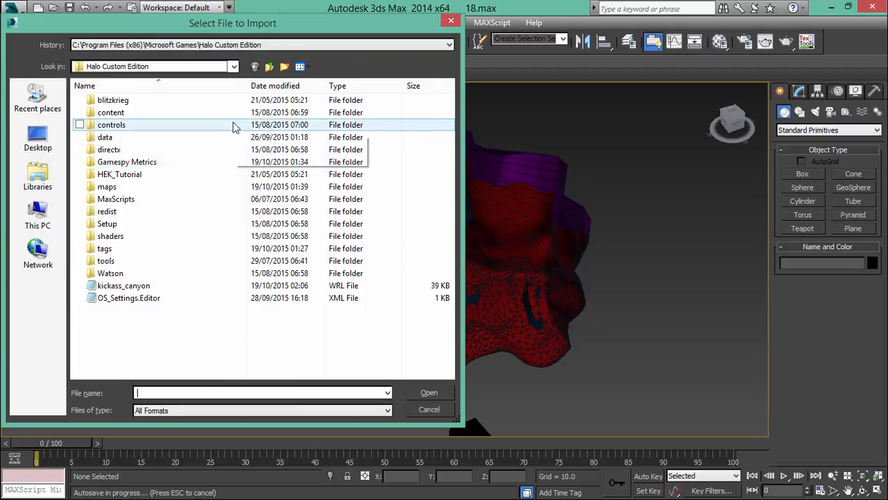
pyautogui.doubleClick(124, 284)
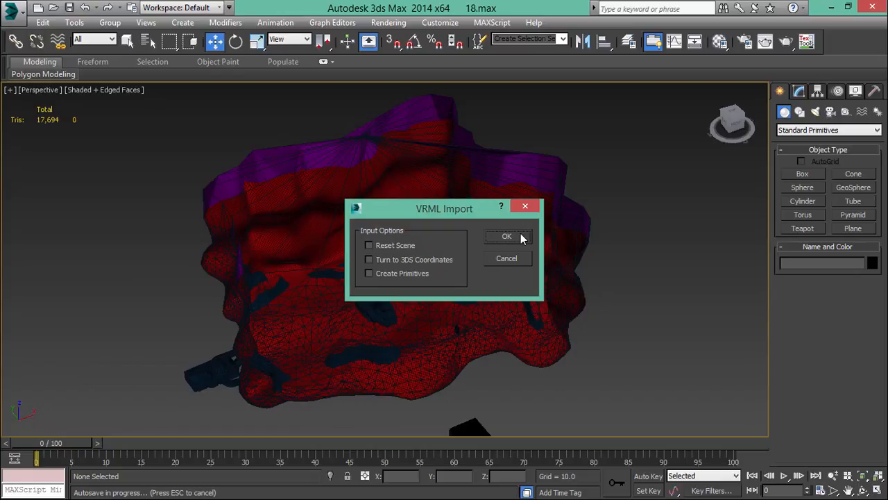
pyautogui.click(507, 236)
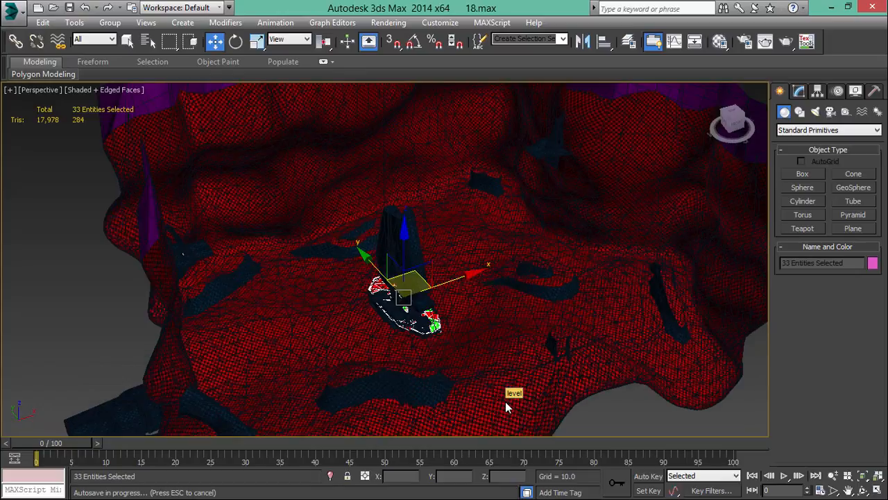
# Examine the imported red and green error markers around the base of the central tower up close.
pyautogui.keyDown('alt'); pyautogui.moveTo(403, 297); pyautogui.dragTo(321, 360, button='middle'); pyautogui.keyUp('alt')
pyautogui.scroll(5, 416, 326)
pyautogui.scroll(5, 232, 337)
pyautogui.keyDown('alt'); pyautogui.moveTo(266, 368); pyautogui.dragTo(281, 349, button='middle'); pyautogui.keyUp('alt')
pyautogui.keyDown('alt'); pyautogui.moveTo(346, 350); pyautogui.dragTo(206, 329, button='middle'); pyautogui.keyUp('alt')
pyautogui.scroll(4, 325, 377)
pyautogui.keyDown('alt'); pyautogui.moveTo(174, 304); pyautogui.dragTo(169, 299, button='middle'); pyautogui.keyUp('alt')
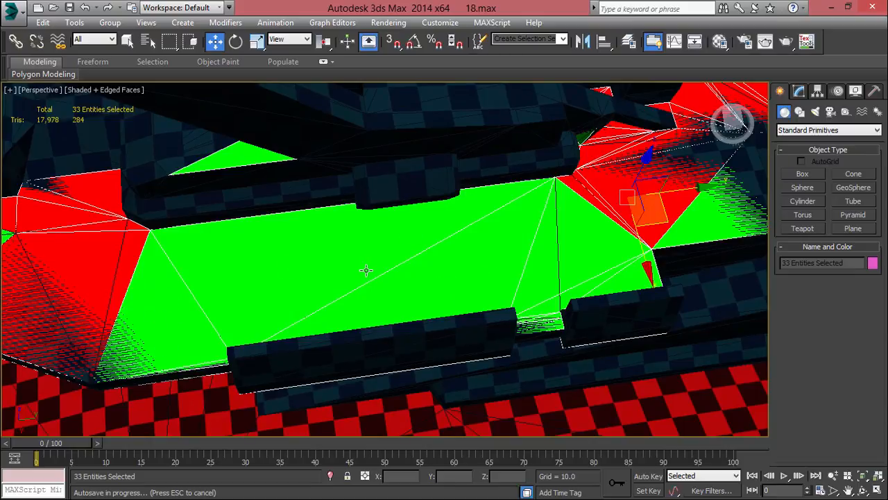
# Select the level mesh and, at polygon level, select three floor faces along the marked walkway at the tower base.
pyautogui.click(641, 422)
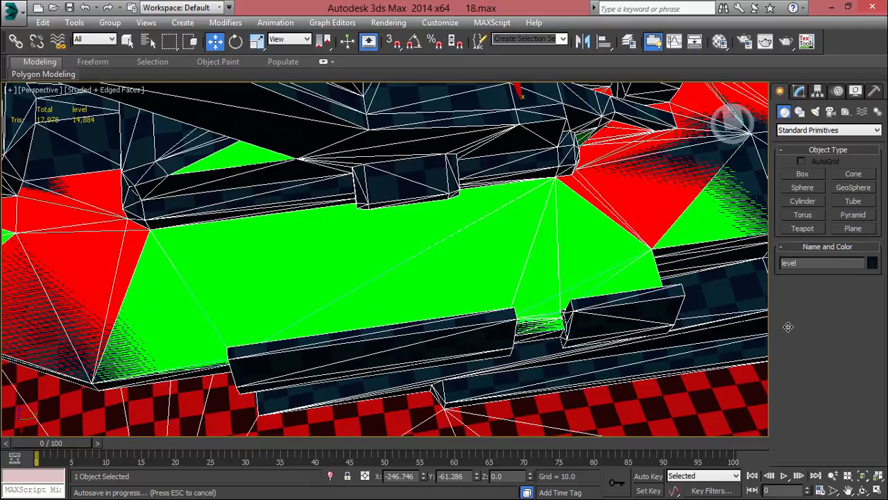
pyautogui.click(799, 92)
pyautogui.click(842, 310)
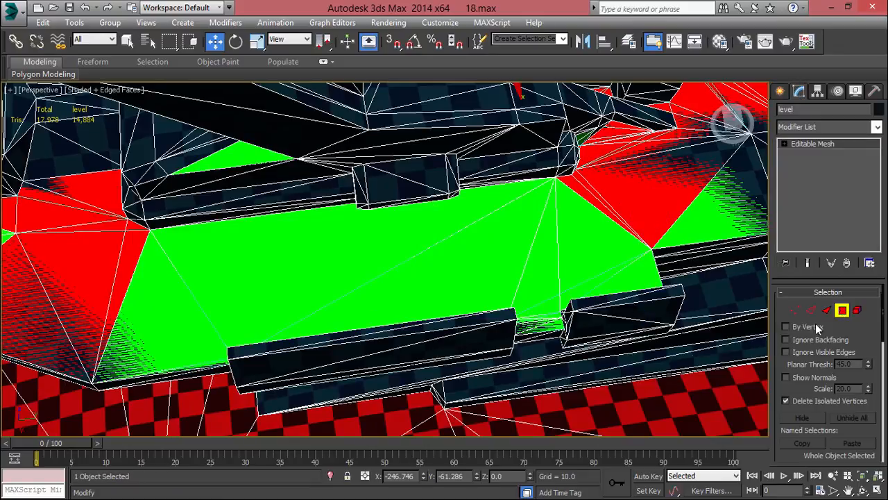
pyautogui.click(161, 328)
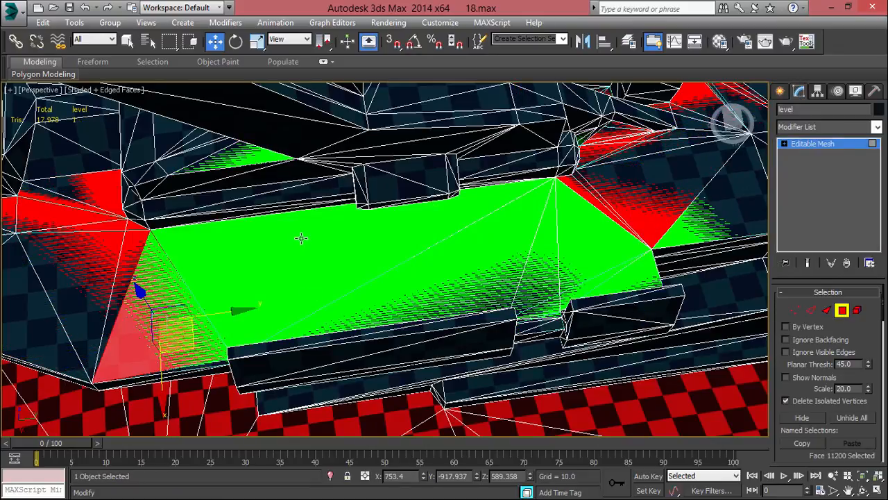
pyautogui.keyDown('ctrl'); pyautogui.click(421, 265); pyautogui.keyUp('ctrl')
pyautogui.keyDown('alt'); pyautogui.moveTo(178, 350); pyautogui.dragTo(249, 299, button='middle'); pyautogui.keyUp('alt')
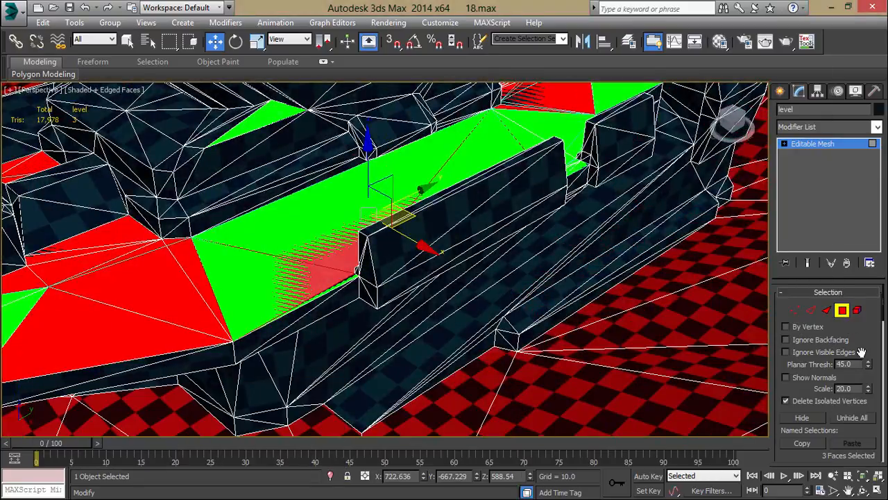
# Add the two remaining small floor faces beside the walkway's low walls to the polygon selection.
pyautogui.scroll(-6, 861, 347)
pyautogui.scroll(-8, 824, 333)
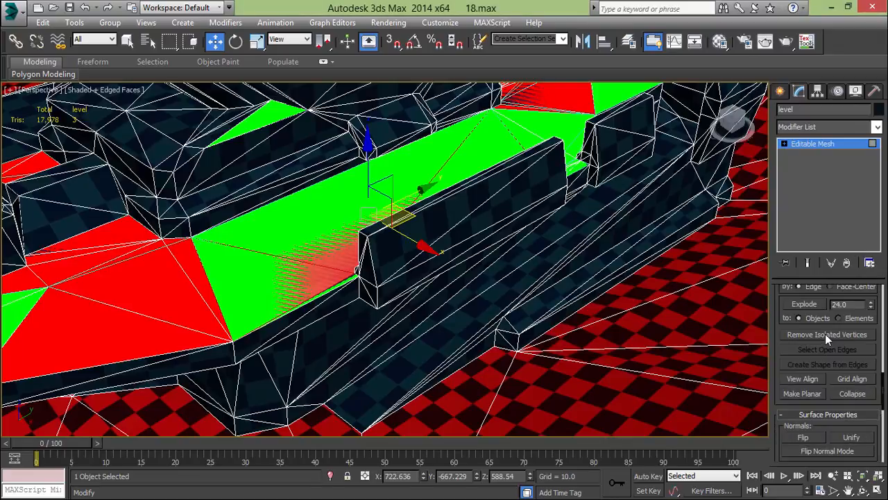
pyautogui.scroll(3, 828, 340)
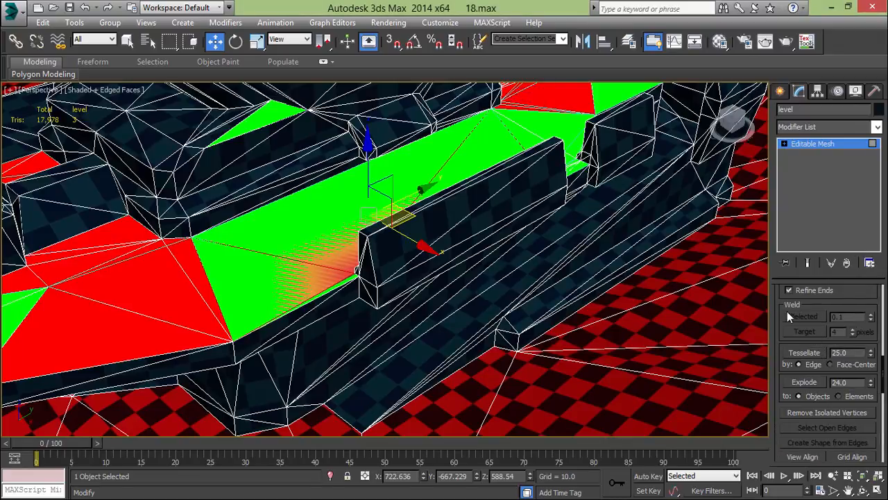
pyautogui.scroll(-5, 851, 312)
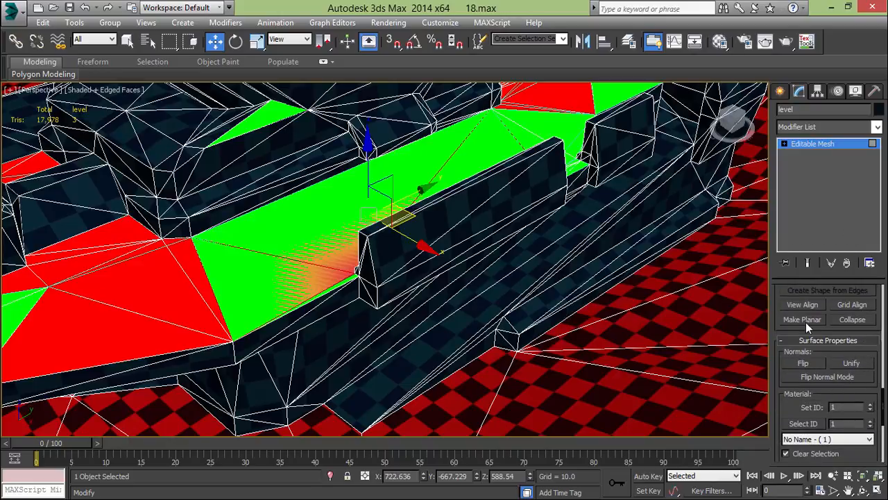
pyautogui.scroll(6, 458, 250)
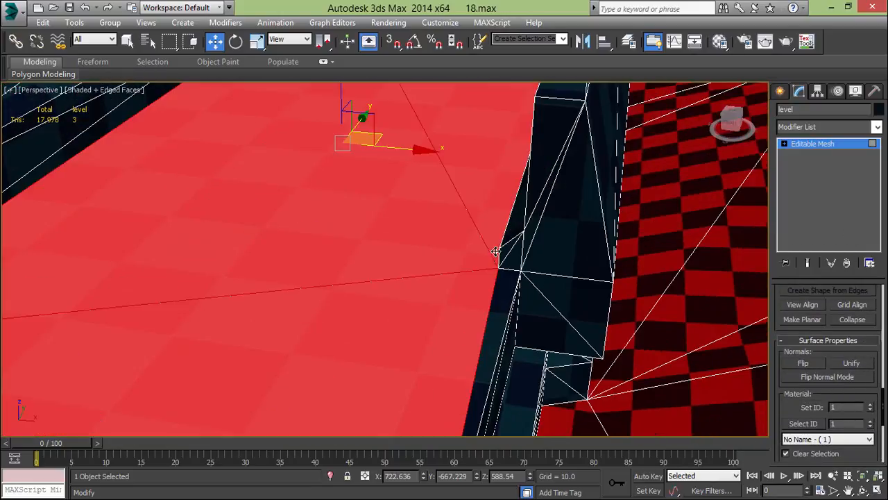
pyautogui.keyDown('ctrl'); pyautogui.click(503, 281); pyautogui.keyUp('ctrl')
pyautogui.scroll(-5, 507, 280)
pyautogui.keyDown('alt'); pyautogui.moveTo(507, 279); pyautogui.dragTo(336, 270, button='middle'); pyautogui.keyUp('alt')
pyautogui.scroll(5, 161, 284)
pyautogui.keyDown('alt'); pyautogui.moveTo(174, 286); pyautogui.dragTo(181, 271, button='middle'); pyautogui.keyUp('alt')
pyautogui.scroll(-3, 191, 264)
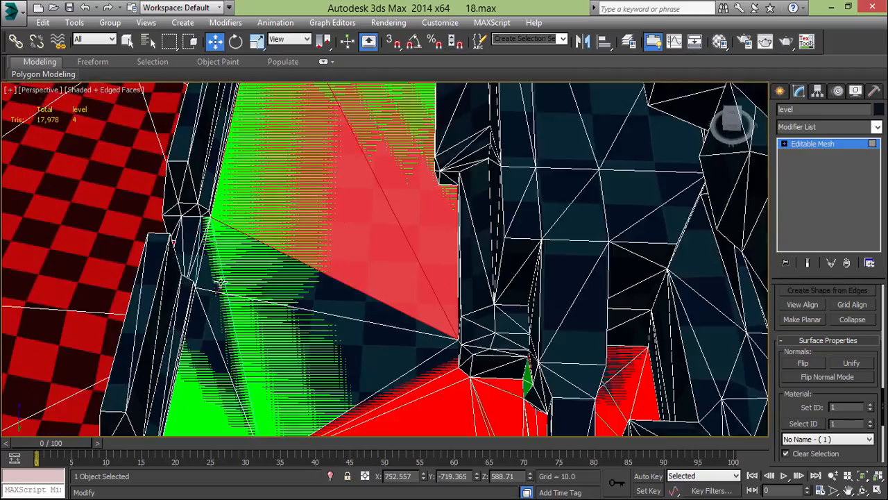
pyautogui.keyDown('ctrl'); pyautogui.click(227, 267); pyautogui.keyUp('ctrl')
# Check the selected walkway floor faces and flatten them with Make Planar.
pyautogui.keyDown('alt'); pyautogui.moveTo(248, 290); pyautogui.dragTo(475, 262, button='middle'); pyautogui.keyUp('alt')
pyautogui.keyDown('alt'); pyautogui.moveTo(548, 307); pyautogui.dragTo(615, 295, button='middle'); pyautogui.keyUp('alt')
pyautogui.keyDown('alt'); pyautogui.moveTo(241, 307); pyautogui.dragTo(284, 351, button='middle'); pyautogui.keyUp('alt')
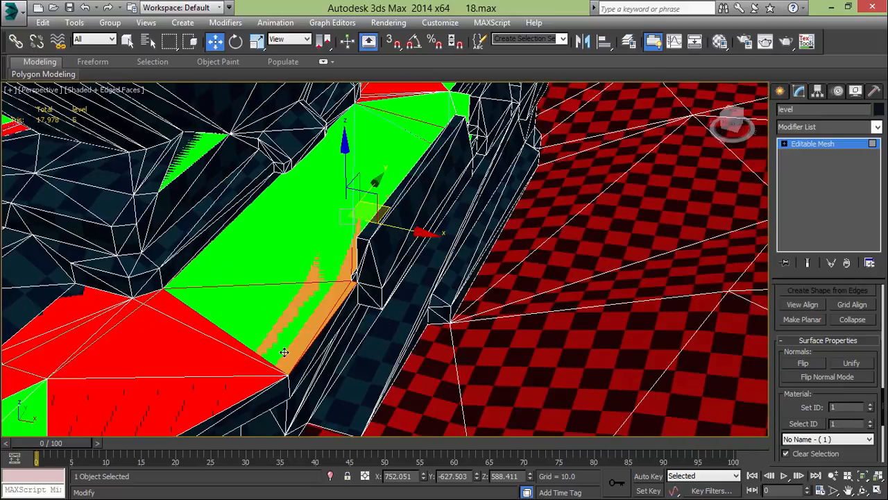
pyautogui.scroll(-3, 412, 157)
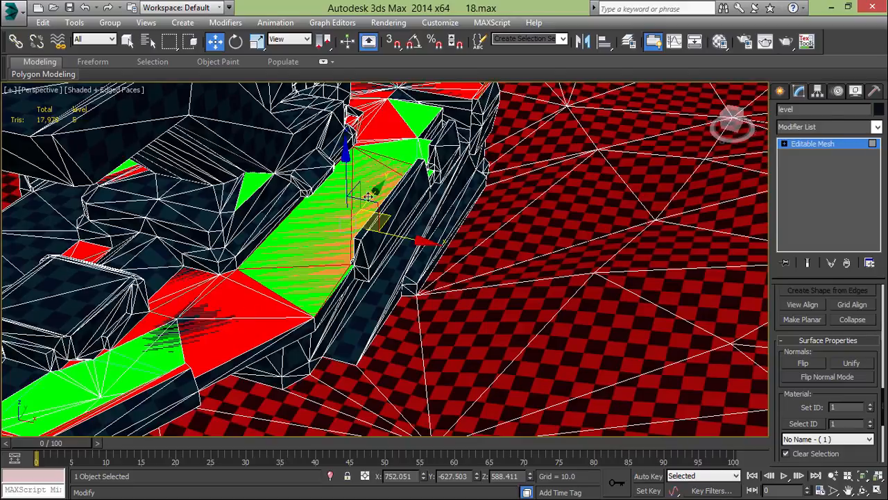
pyautogui.scroll(2, 368, 196)
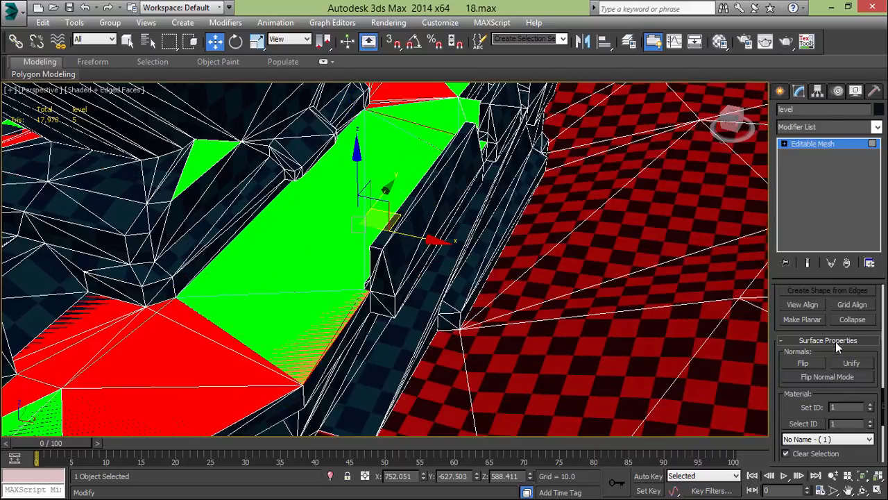
pyautogui.click(802, 320)
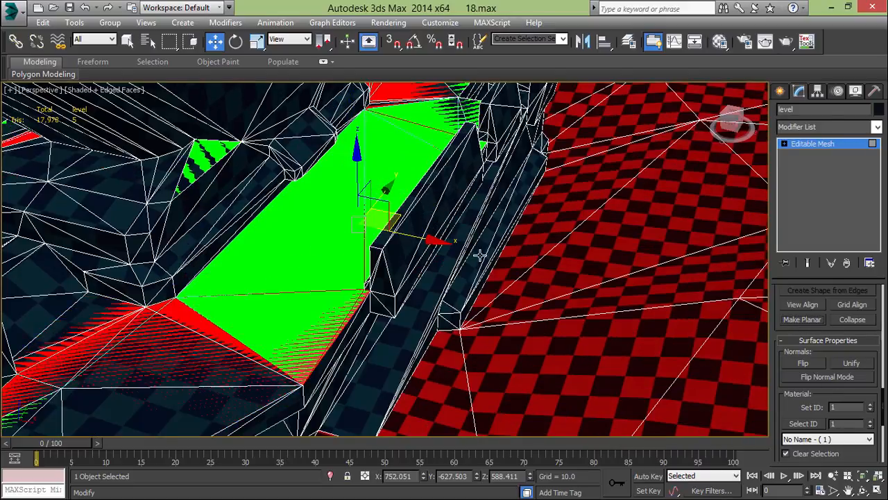
# Examine the other marked floor surfaces around the tower base and the whole level mesh, switching to edge level.
pyautogui.keyDown('alt'); pyautogui.moveTo(480, 255); pyautogui.dragTo(323, 250, button='middle'); pyautogui.keyUp('alt')
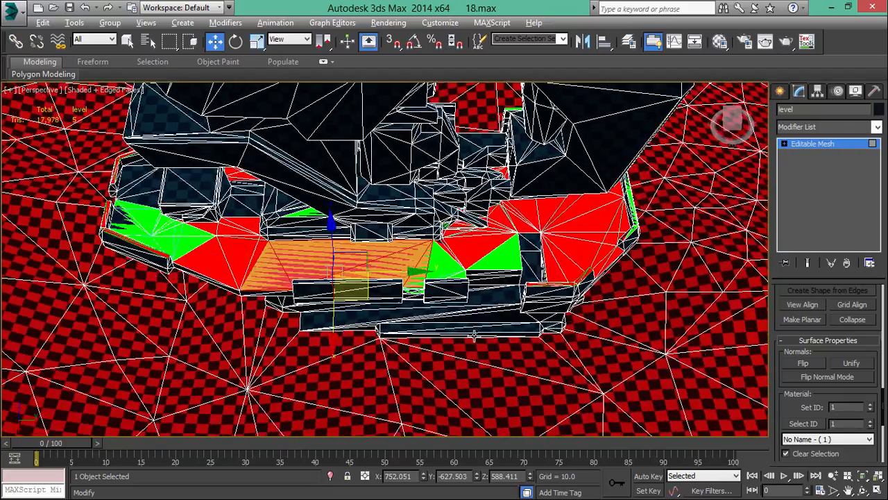
pyautogui.keyDown('alt'); pyautogui.moveTo(474, 336); pyautogui.dragTo(510, 354, button='middle'); pyautogui.keyUp('alt')
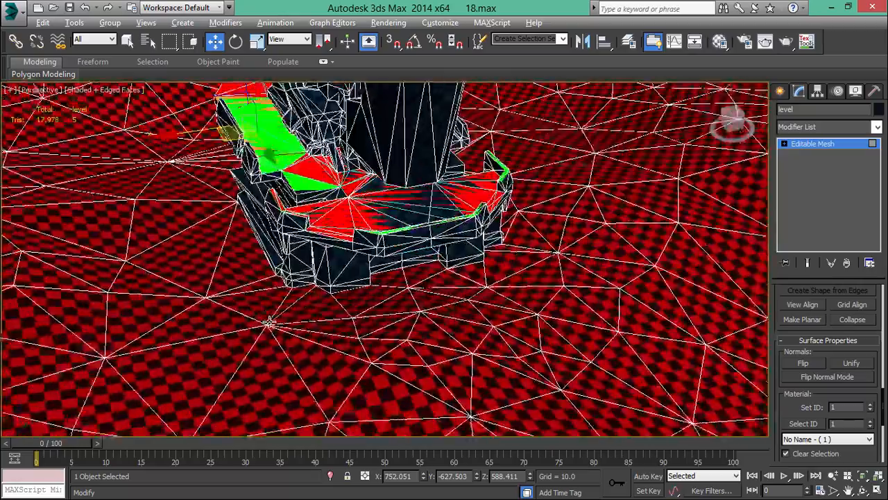
pyautogui.scroll(5, 352, 237)
pyautogui.keyDown('alt'); pyautogui.moveTo(354, 246); pyautogui.dragTo(470, 274, button='middle'); pyautogui.keyUp('alt')
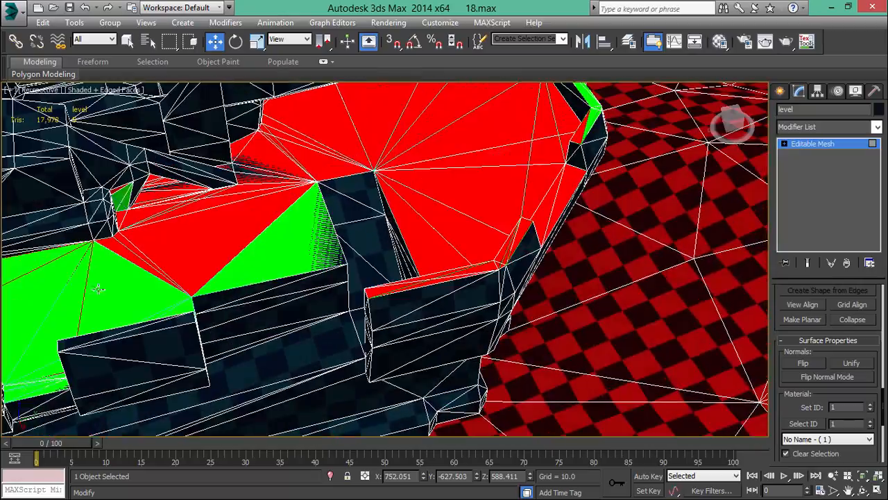
pyautogui.keyDown('alt'); pyautogui.moveTo(179, 258); pyautogui.dragTo(160, 298, button='middle'); pyautogui.keyUp('alt')
pyautogui.scroll(-3, 555, 319)
pyautogui.scroll(-3, 361, 313)
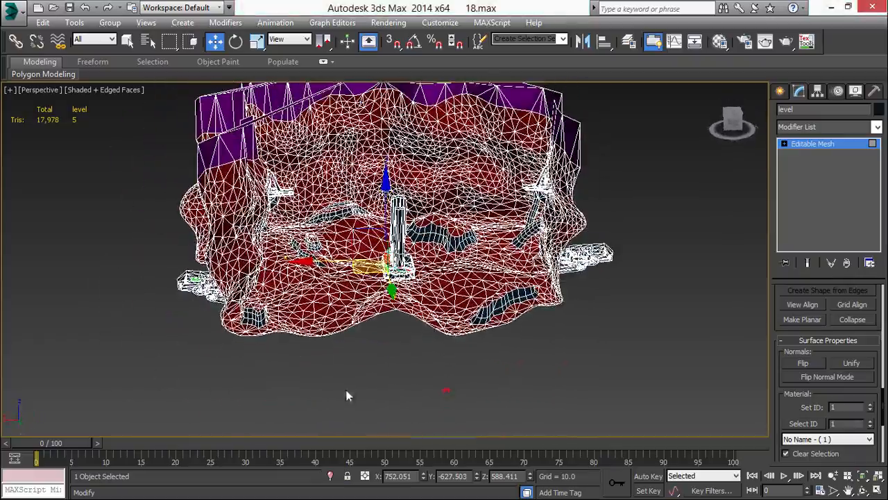
pyautogui.press('2')
pyautogui.keyDown('alt'); pyautogui.moveTo(306, 272); pyautogui.dragTo(509, 205, button='middle'); pyautogui.keyUp('alt')
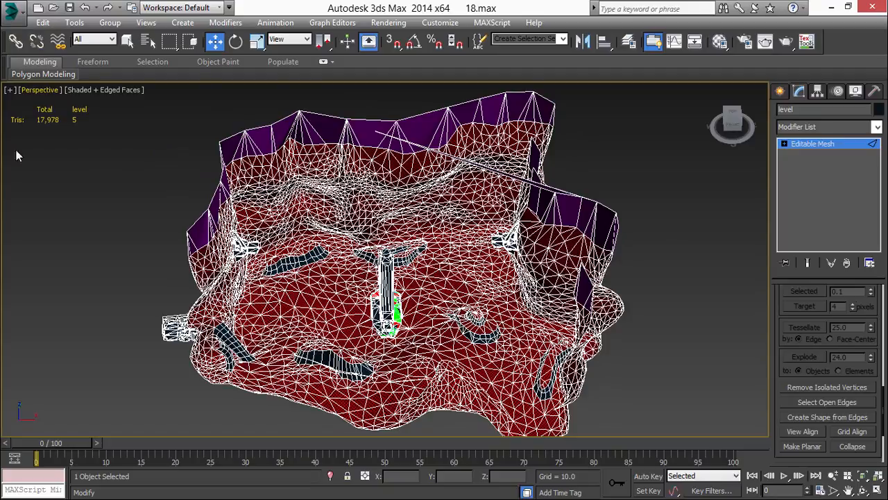
# Save the scene and delete the imported VSep001 error markers together with their child objects.
pyautogui.click(10, 9)
pyautogui.click(45, 125)
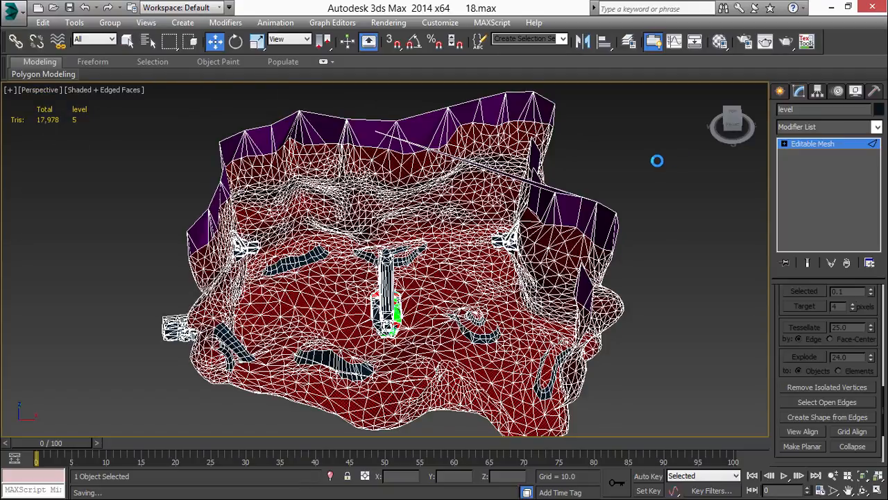
pyautogui.press('h')
pyautogui.click(111, 202)
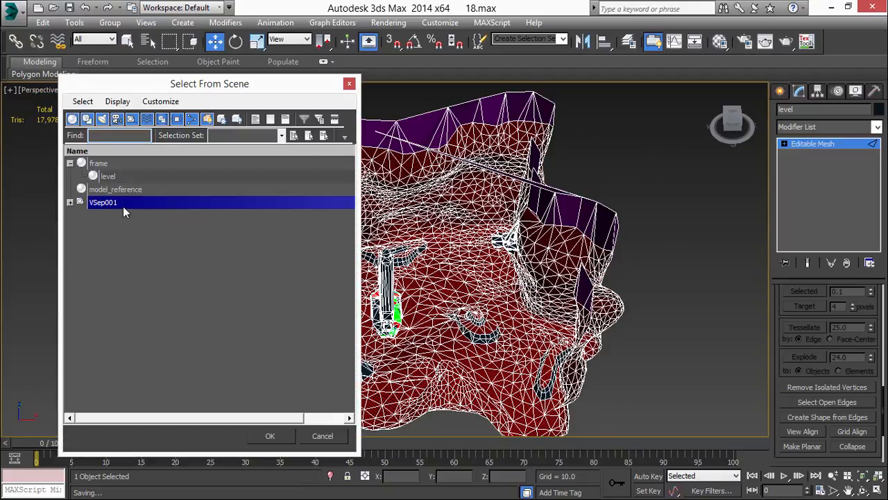
pyautogui.click(267, 436)
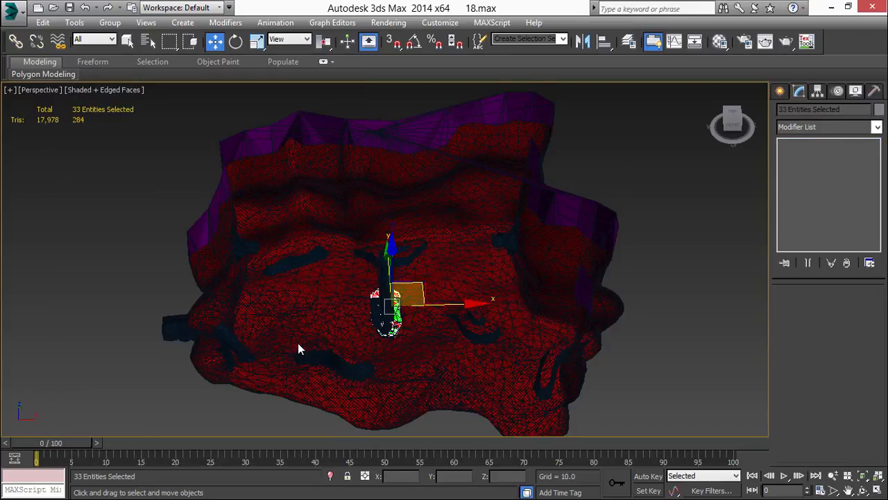
pyautogui.press('Delete')
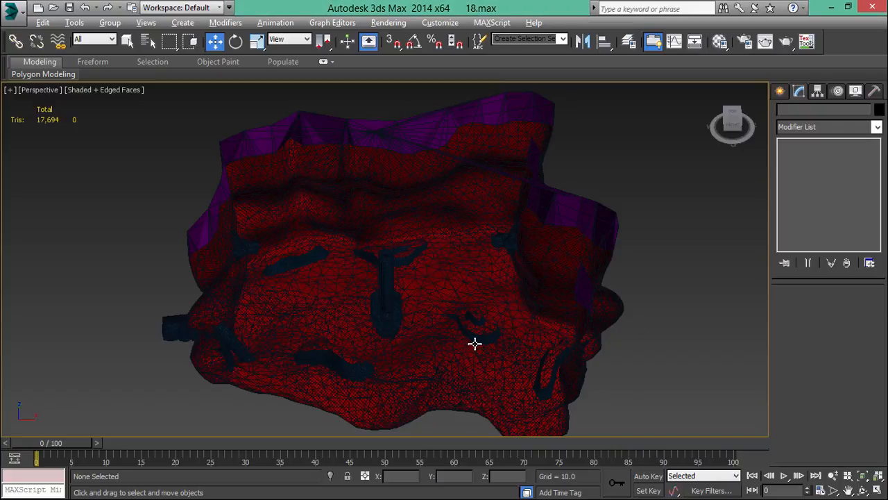
pyautogui.press('alt')
pyautogui.press('alt')
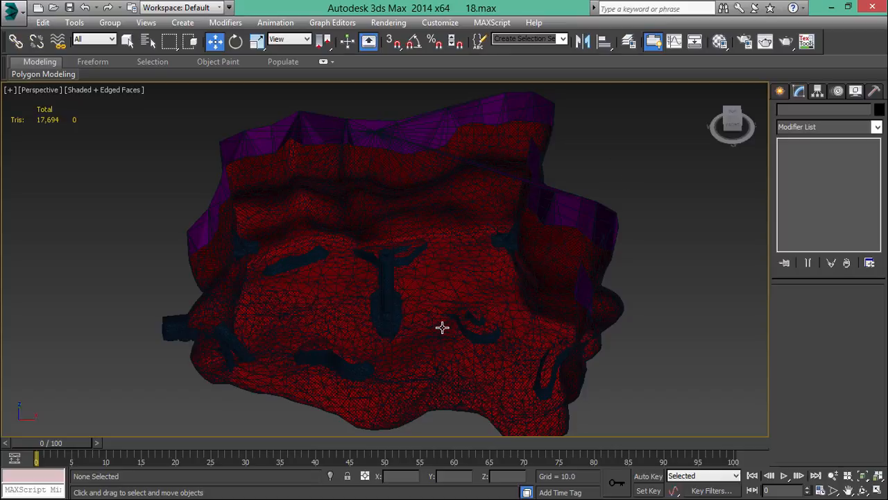